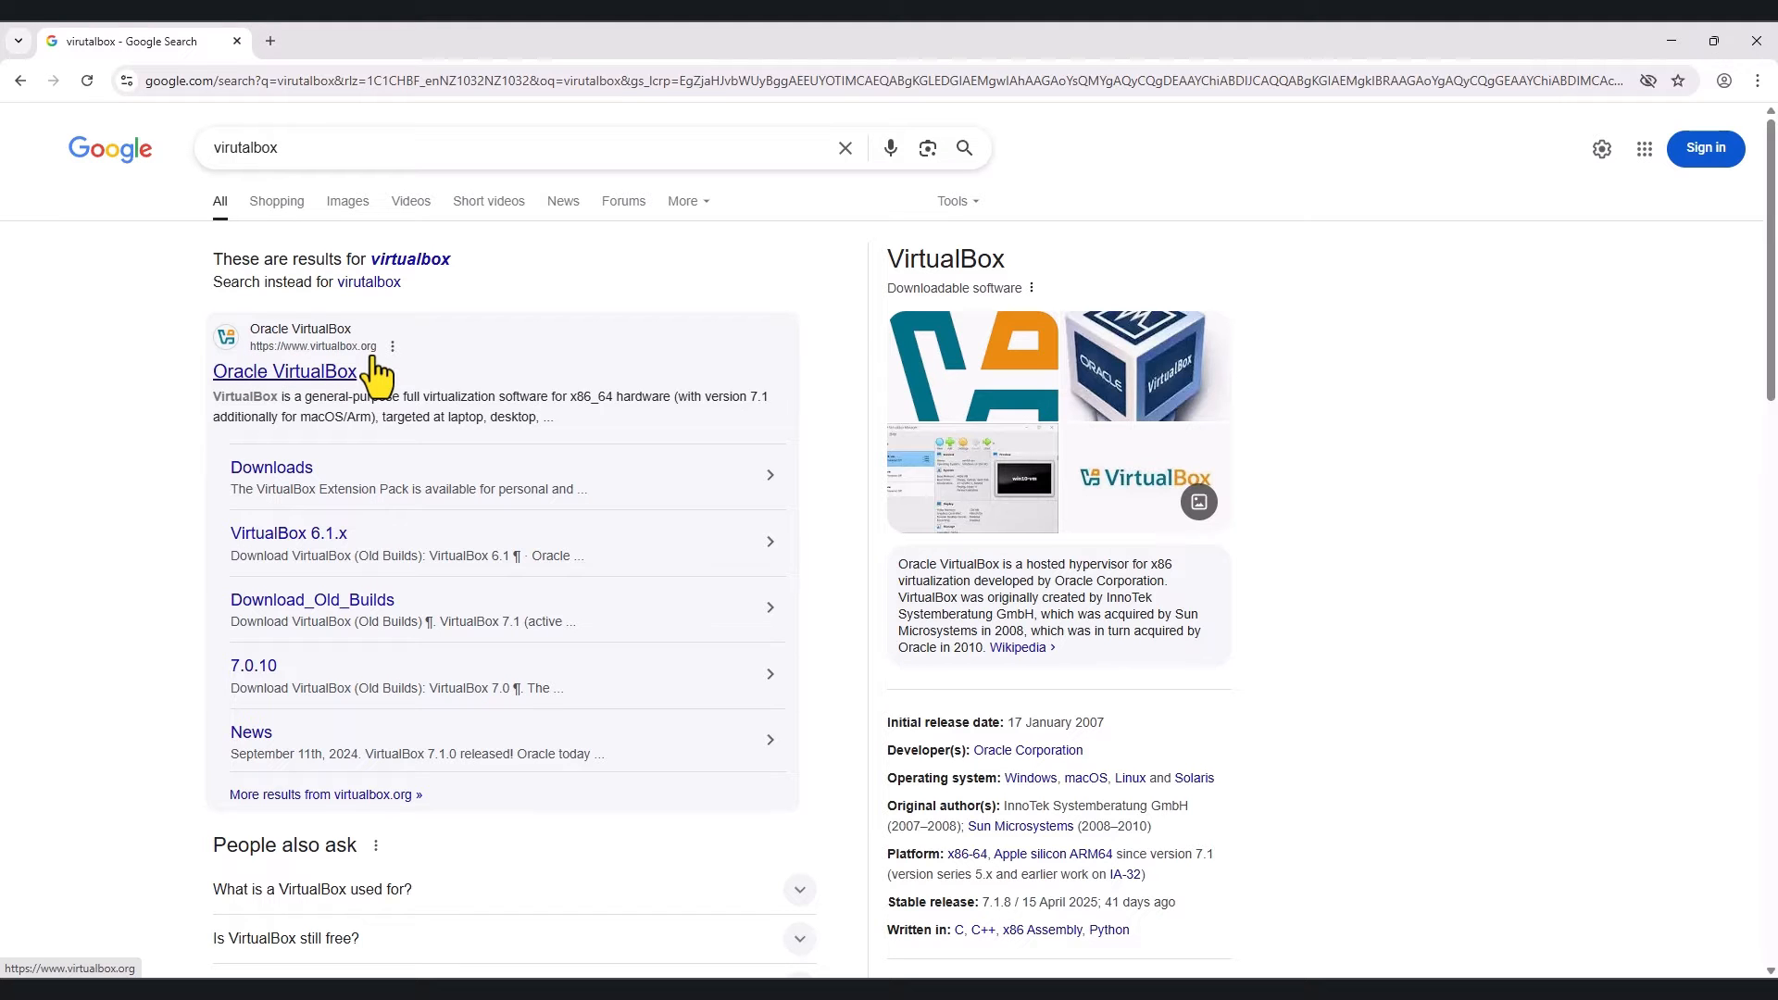
Step: Open the official VirtualBox Downloads page from the Oracle VirtualBox Google result
{"action": "left_click", "coordinate": [278, 468]}
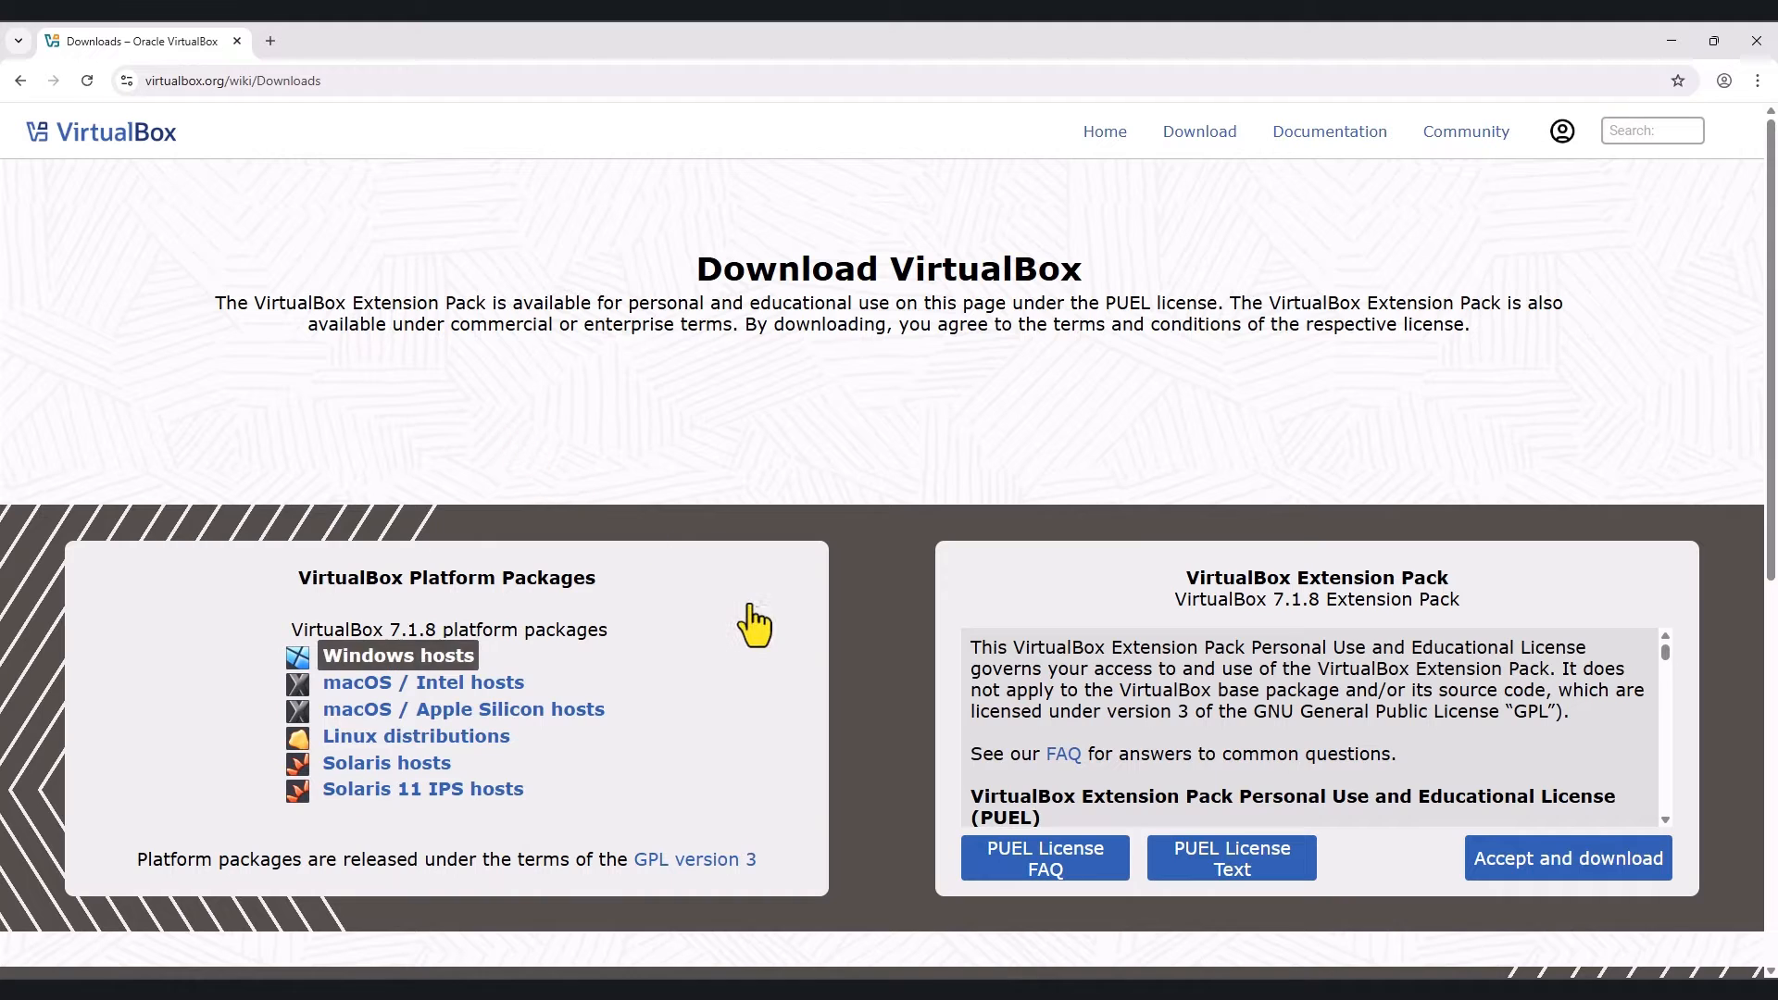
Step: Download the 119 MB VirtualBox 7.1.8 installer for Windows hosts and confirm it finished
{"action": "scroll", "coordinate": [758, 609], "scroll_direction": "down", "scroll_amount": 1}
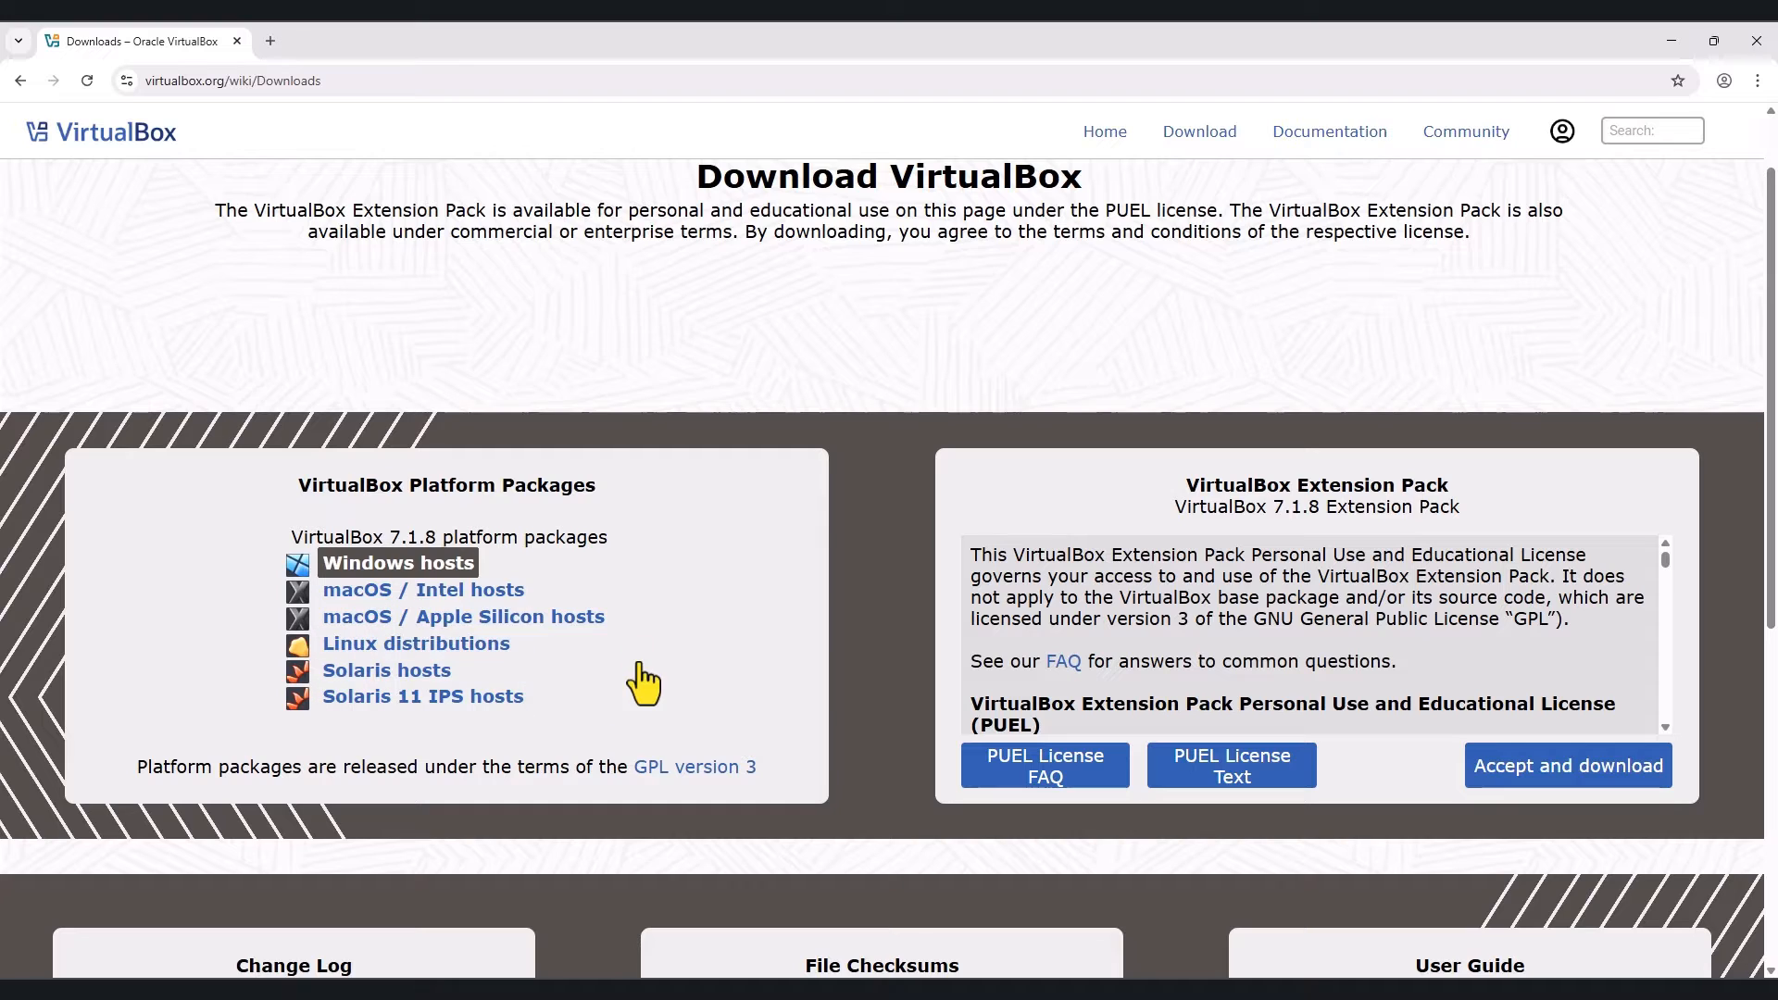
{"action": "left_click", "coordinate": [399, 567]}
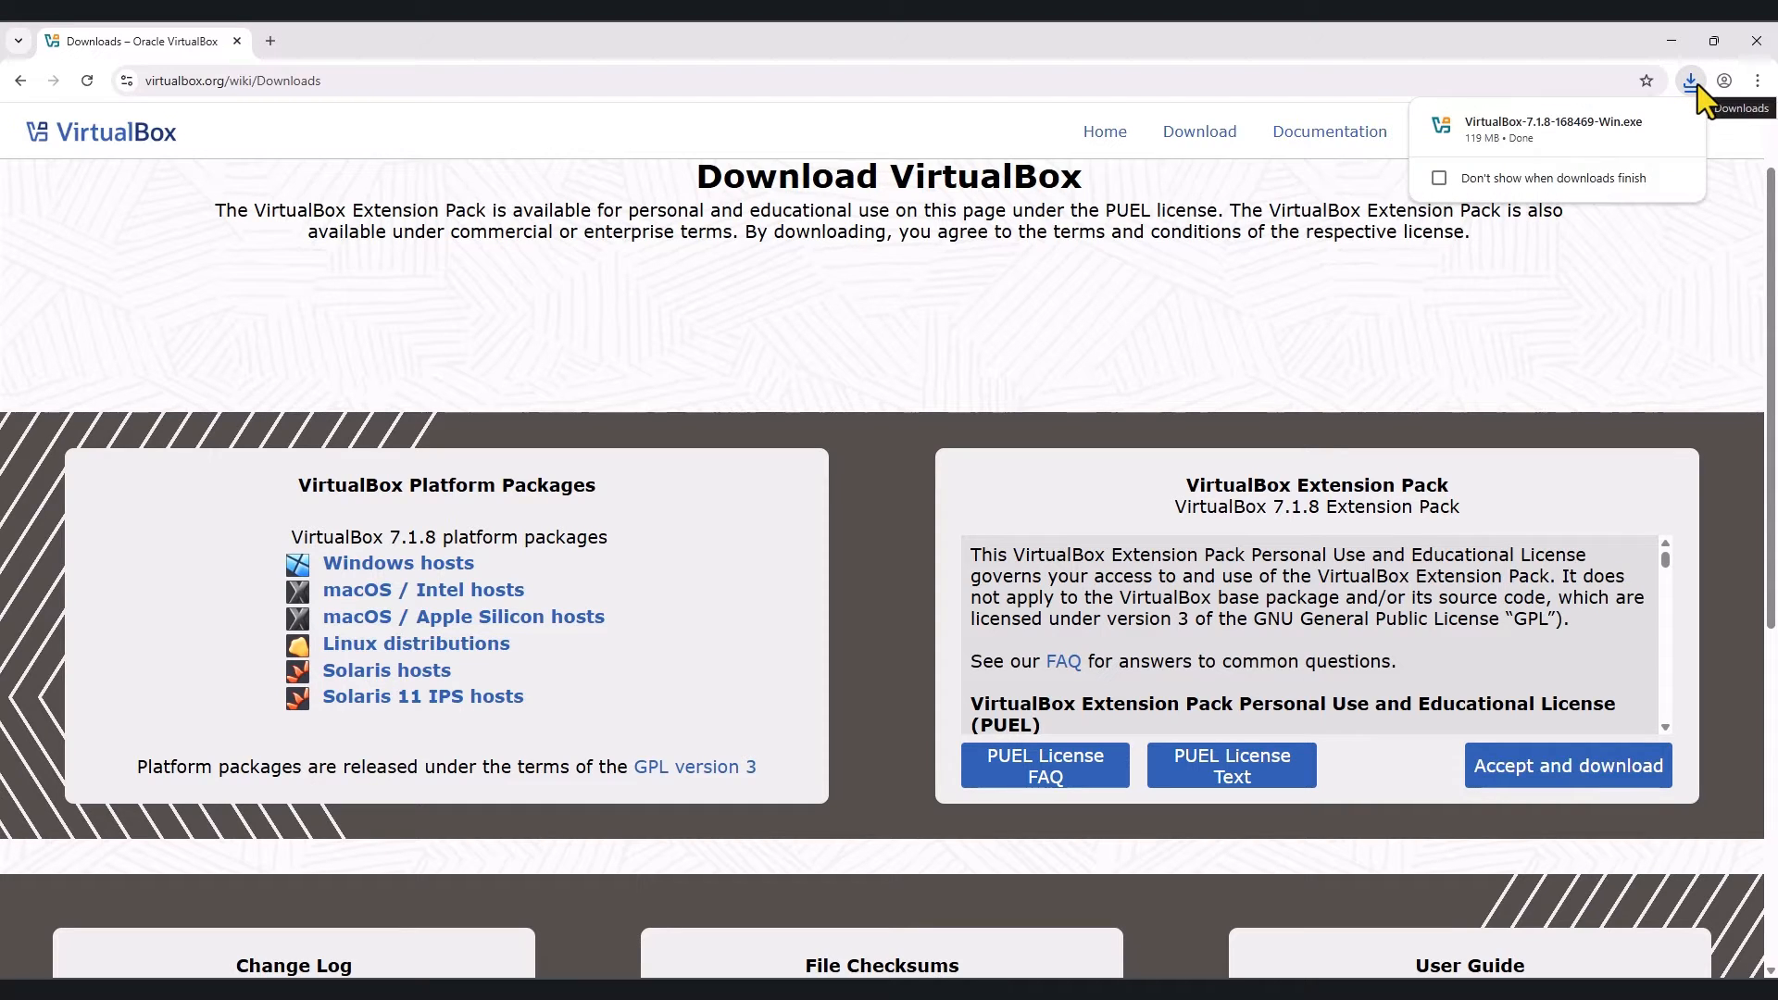
{"action": "mouse_move", "coordinate": [1550, 147]}
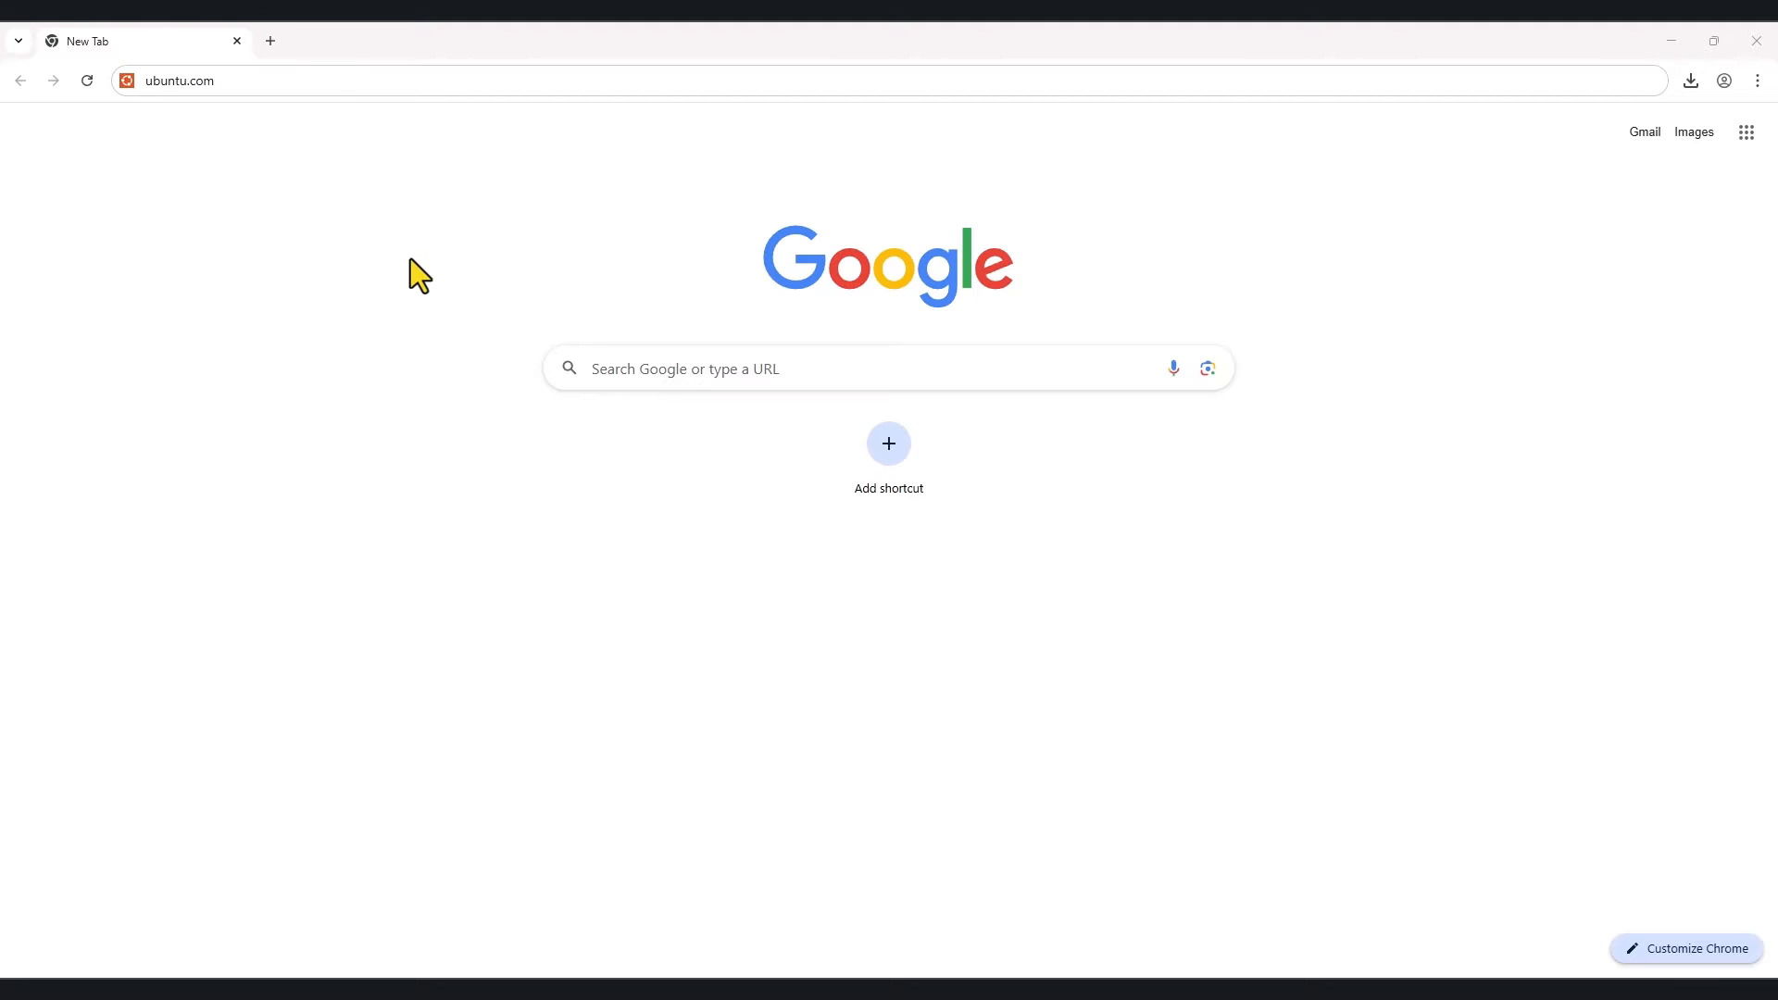
Step: Go to ubuntu.com and open the Download Ubuntu Desktop page for 24.04.2 LTS
{"action": "left_click", "coordinate": [332, 88]}
{"action": "key", "text": "Return"}
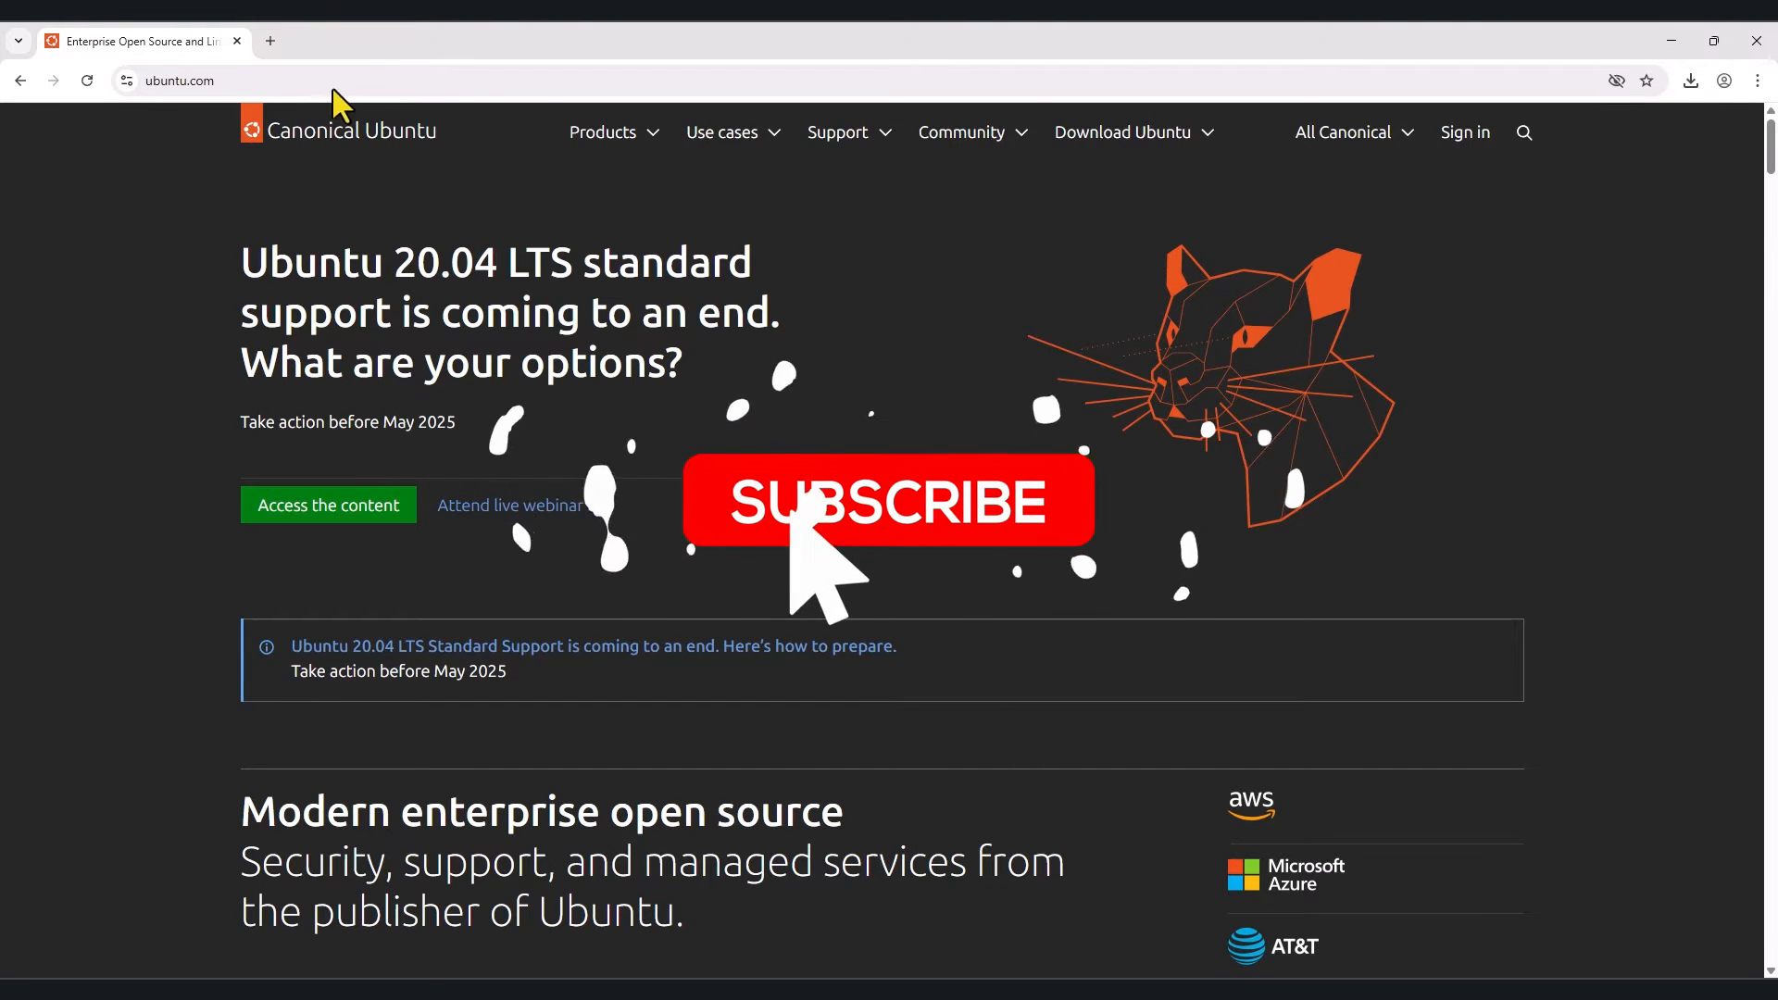
{"action": "left_click", "coordinate": [1108, 146]}
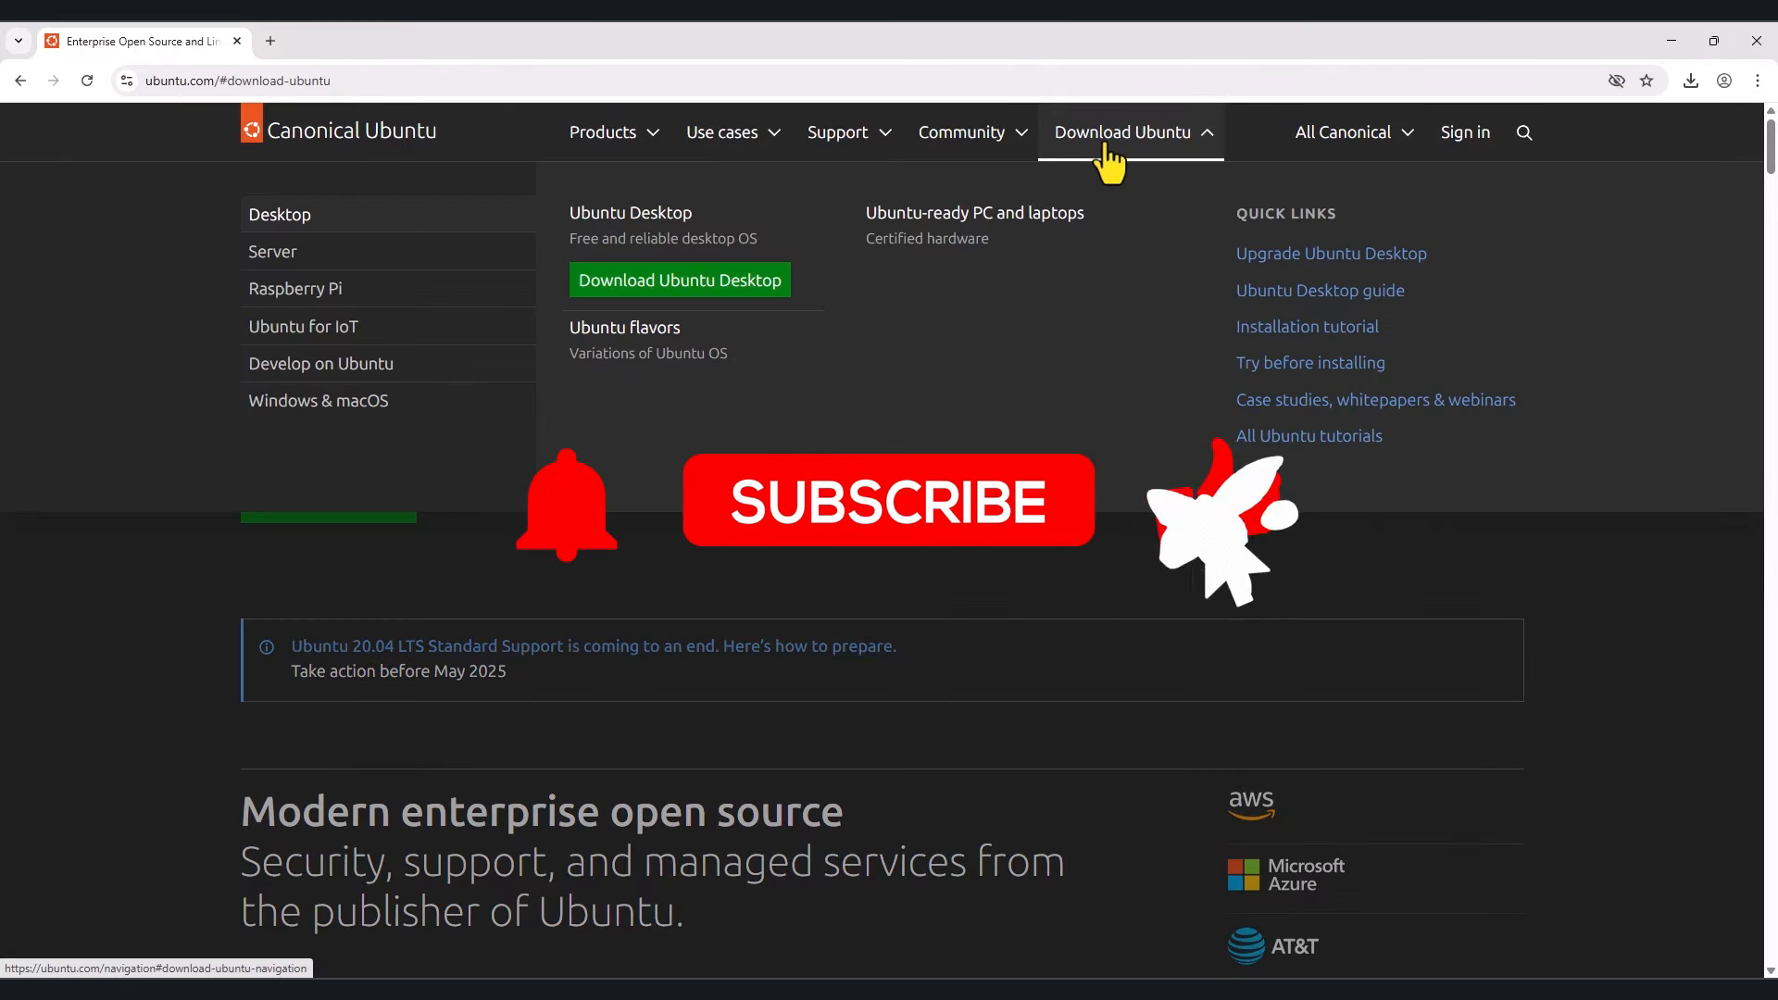
{"action": "left_click", "coordinate": [665, 309]}
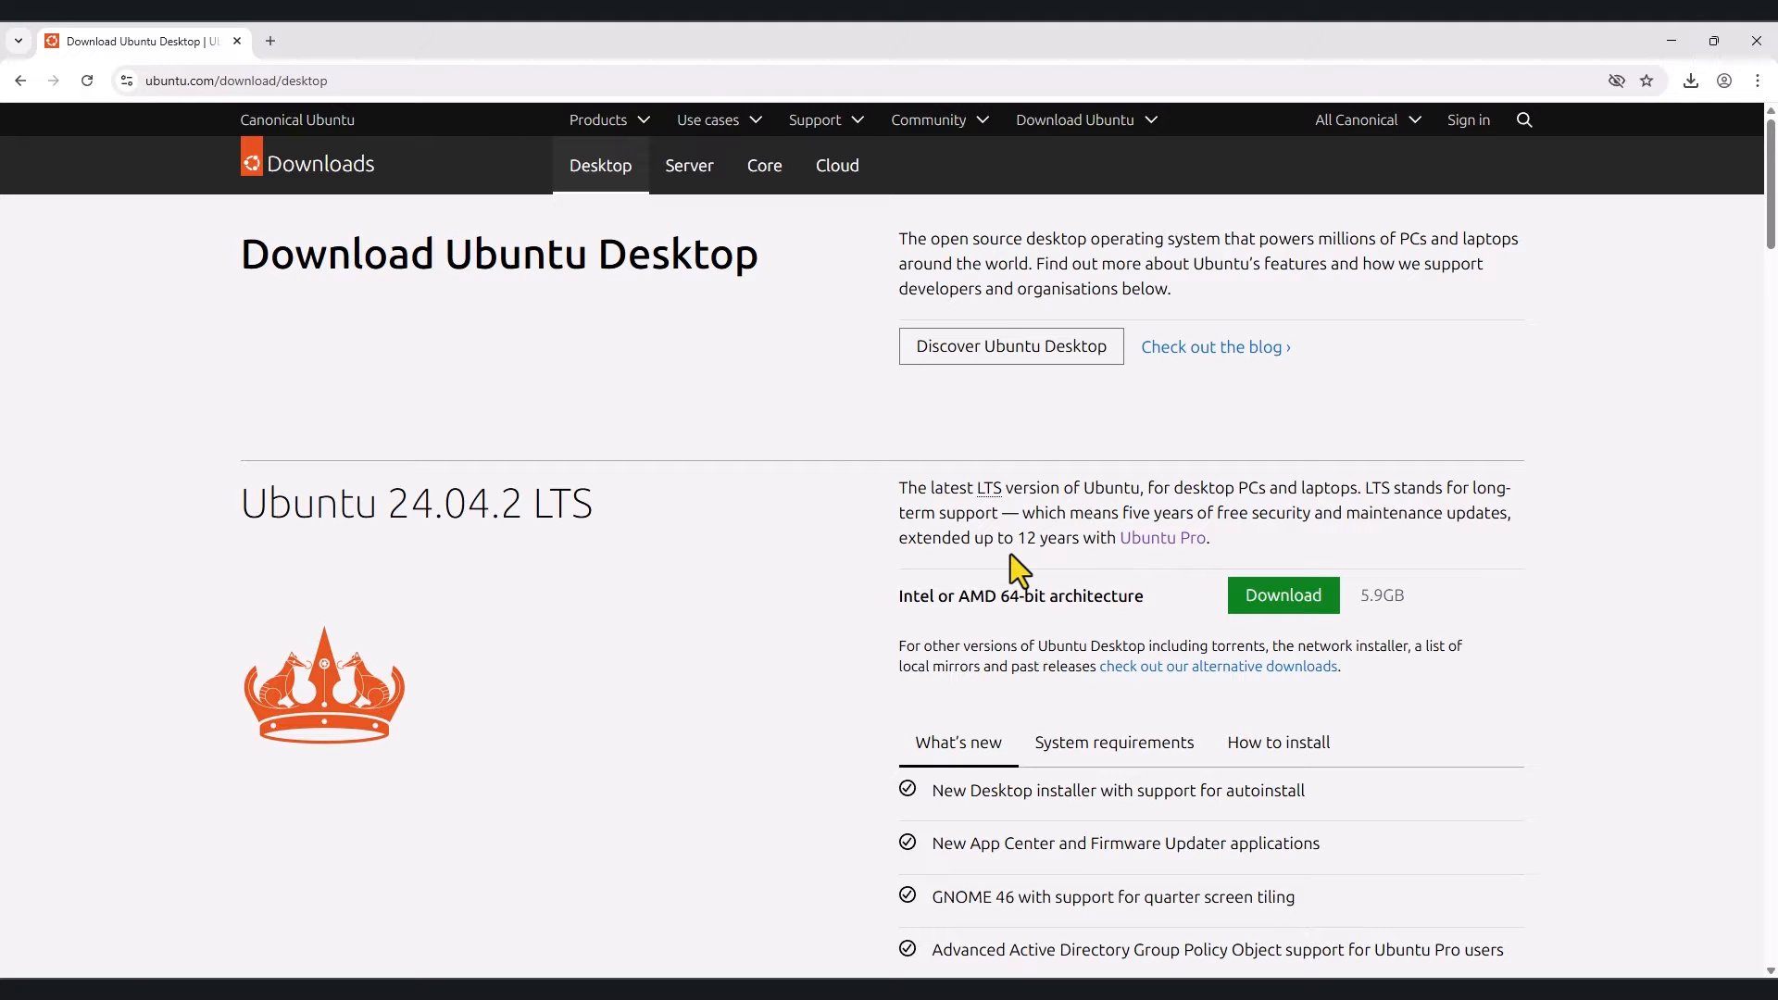
Step: Review the 24.04.2 LTS system requirements and download it for 64-bit Intel/AMD
{"action": "scroll", "coordinate": [631, 637], "scroll_direction": "down", "scroll_amount": 2}
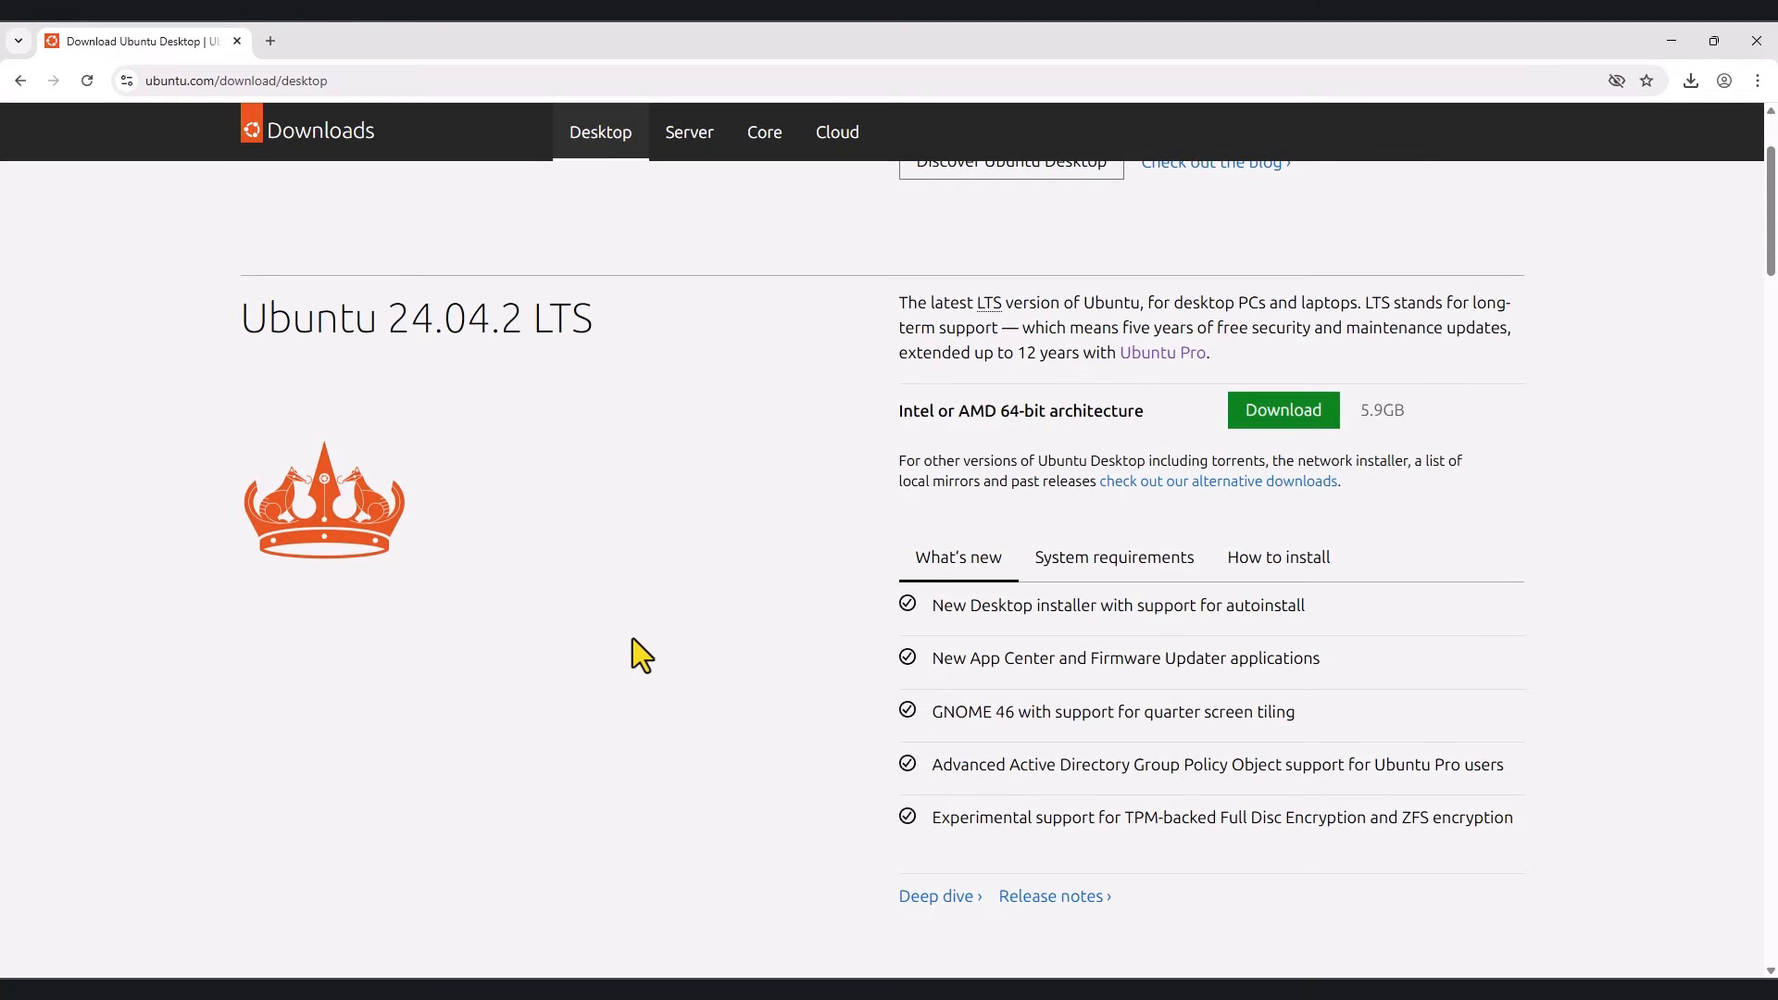
{"action": "scroll", "coordinate": [631, 637], "scroll_direction": "down", "scroll_amount": 4}
{"action": "scroll", "coordinate": [632, 639], "scroll_direction": "down", "scroll_amount": 2}
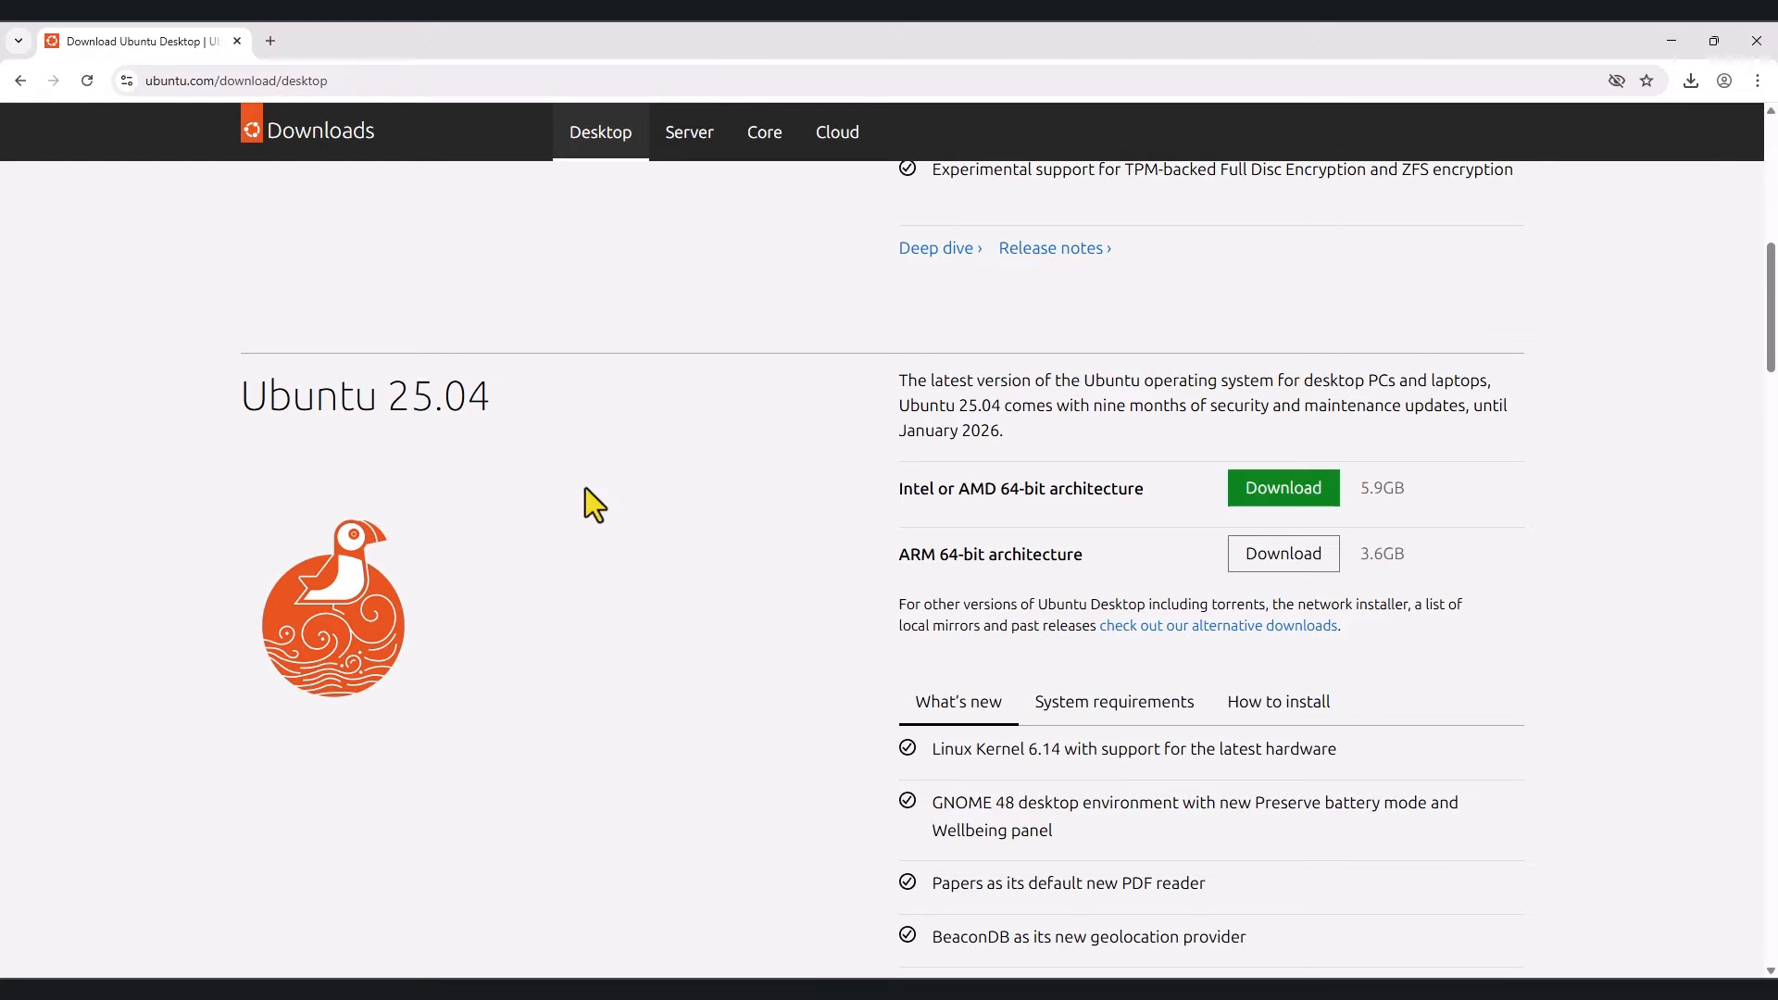
{"action": "scroll", "coordinate": [619, 497], "scroll_direction": "up", "scroll_amount": 7}
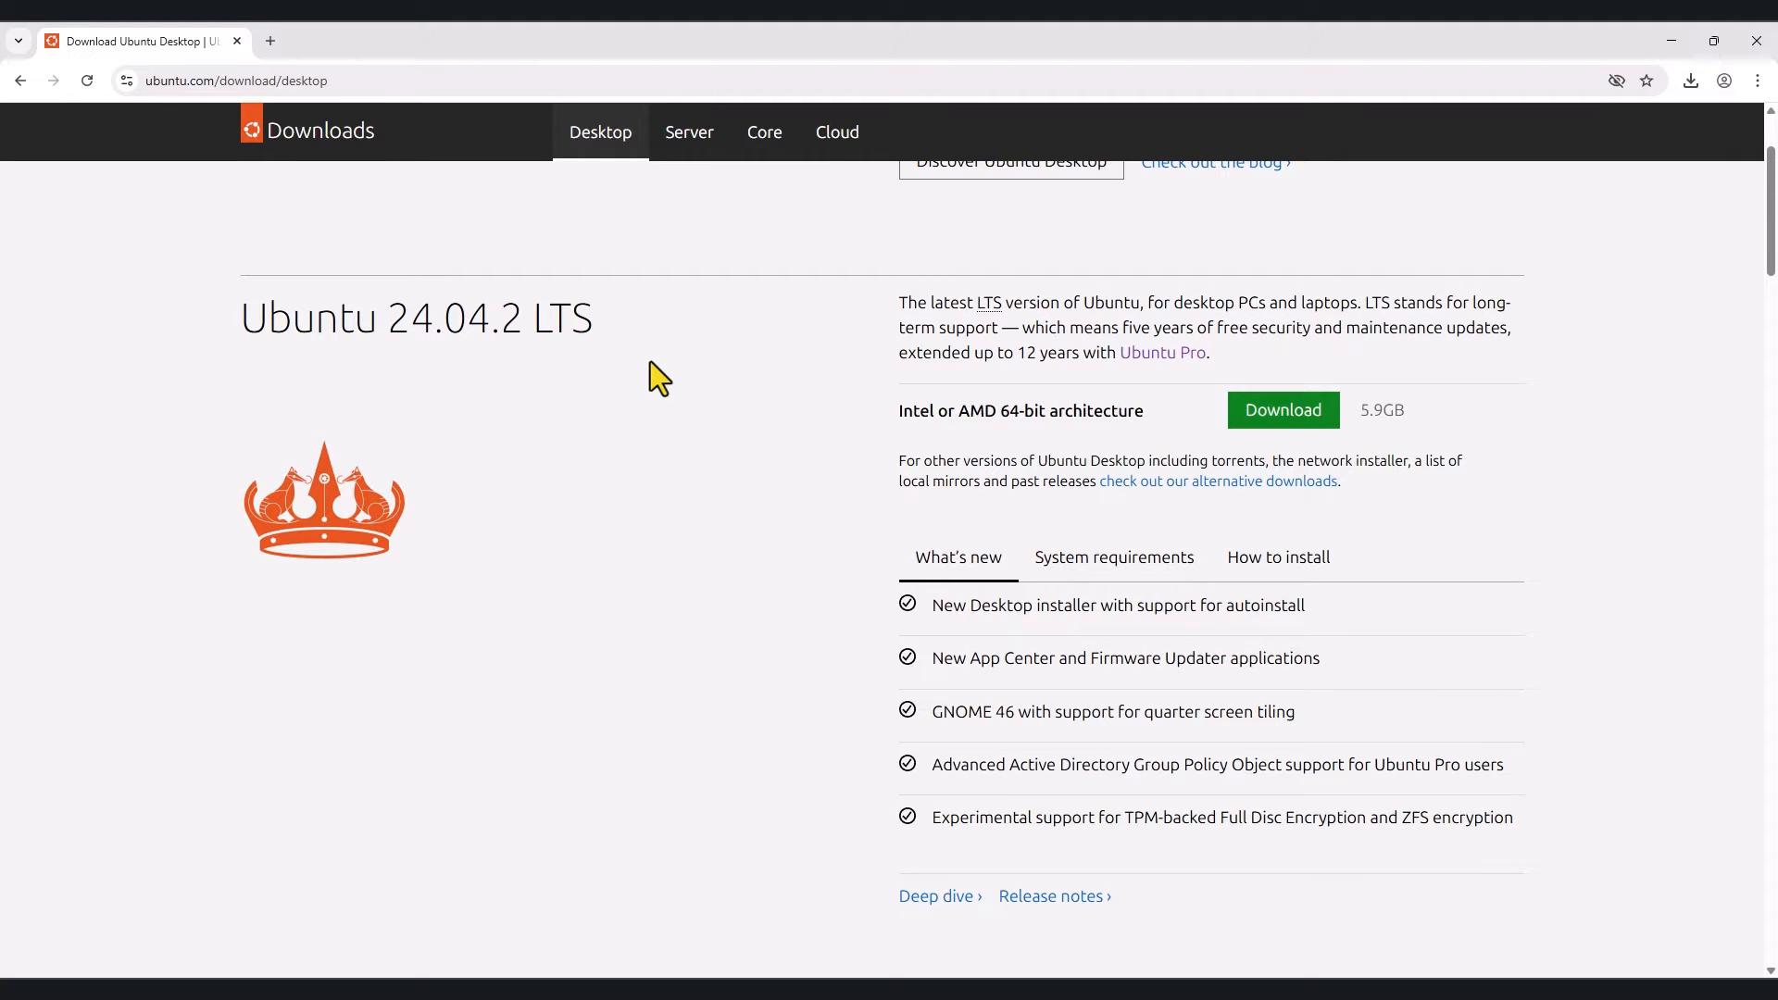
{"action": "left_click", "coordinate": [1096, 574]}
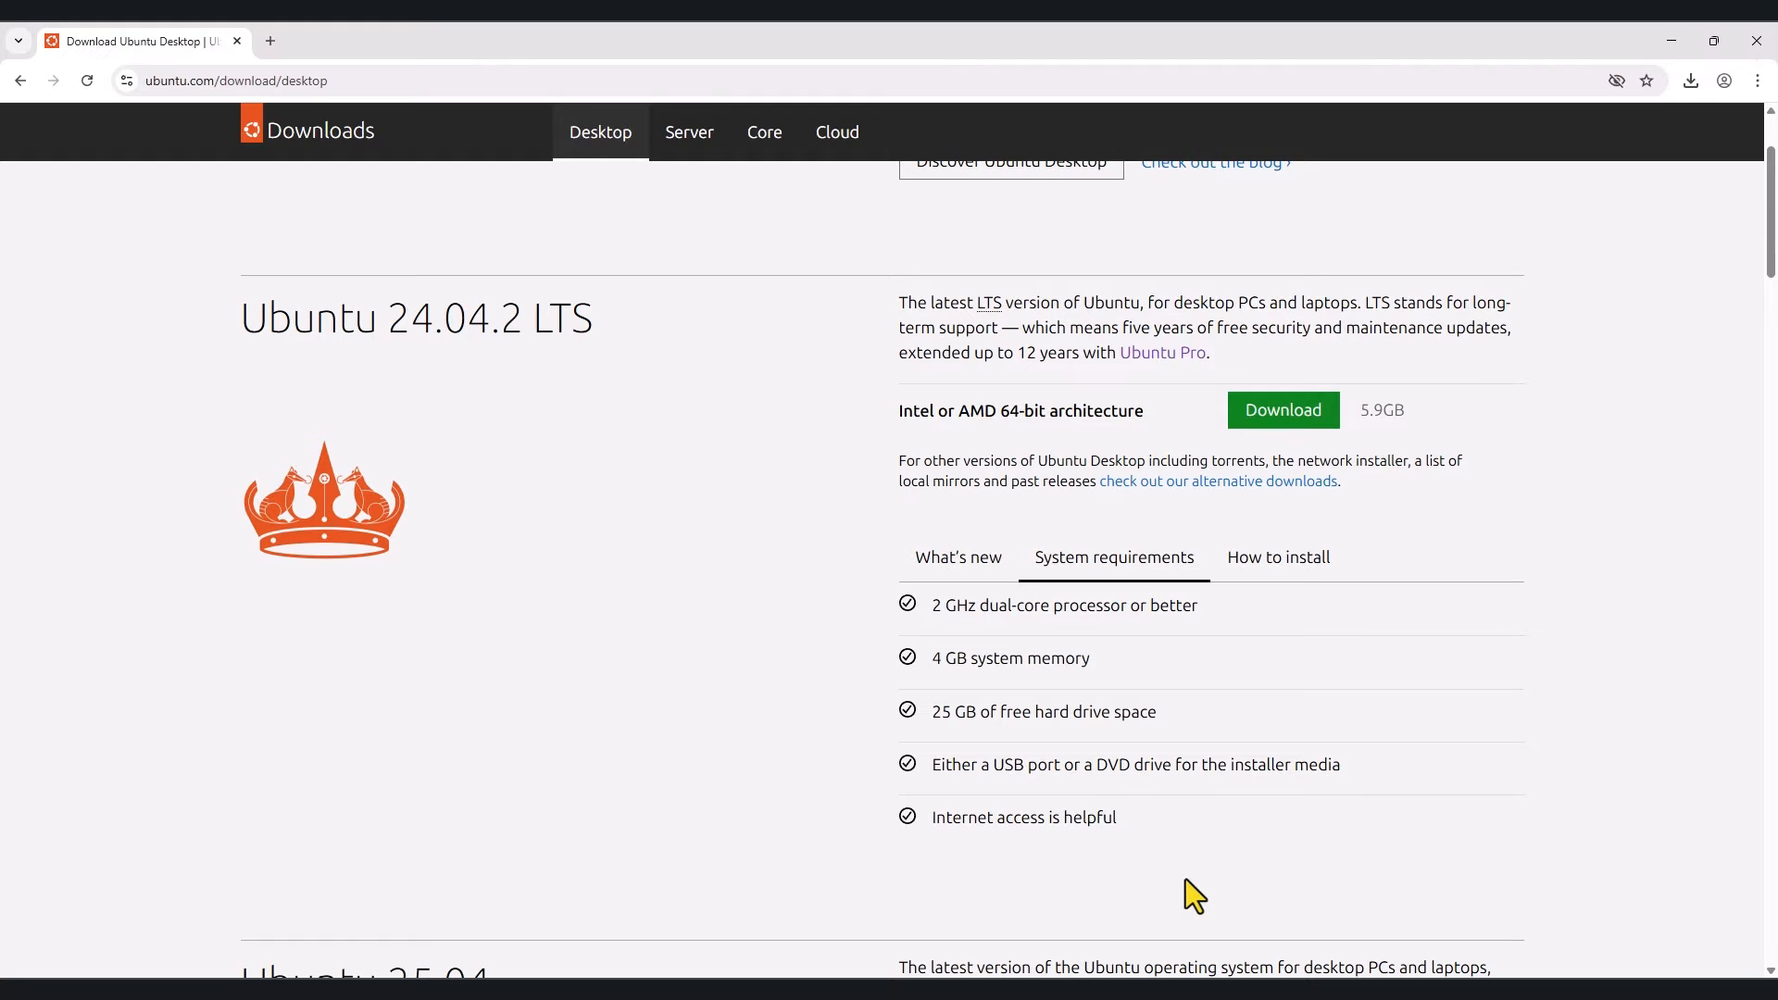
{"action": "left_click", "coordinate": [1299, 428]}
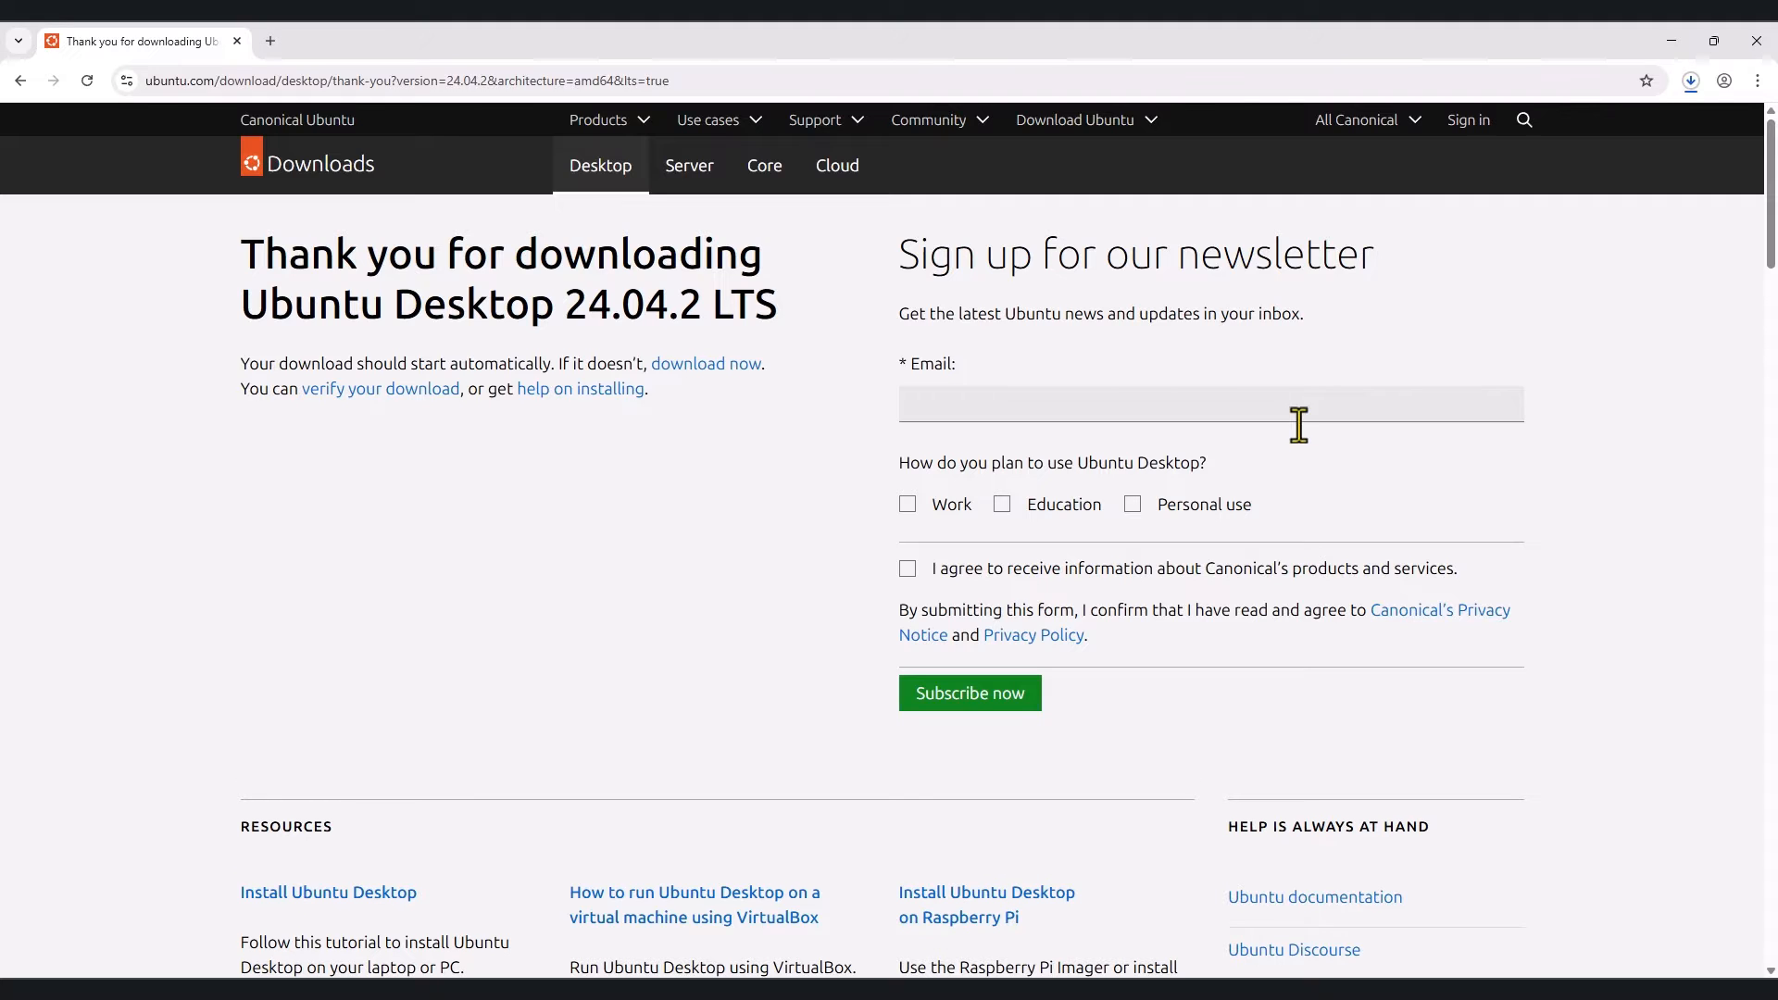
Step: Skip the newsletter sign-up and check the Ubuntu 24.04.2 ISO in the downloads list
{"action": "left_click", "coordinate": [968, 403]}
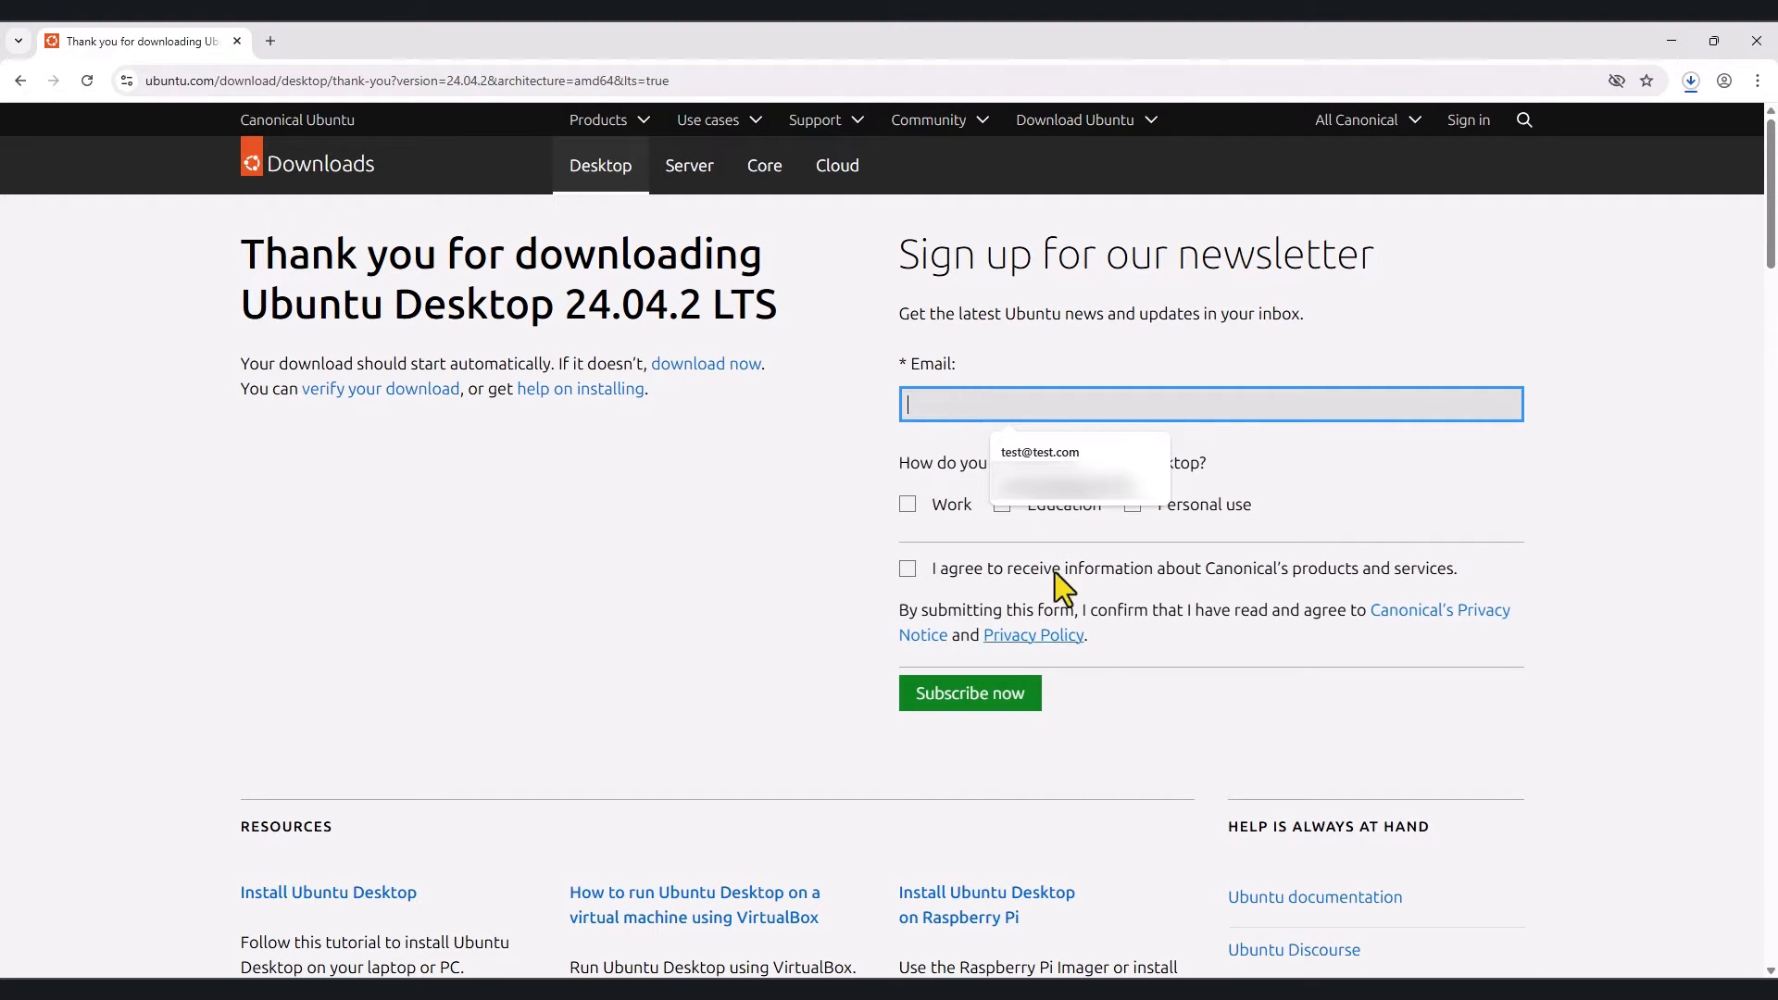
{"action": "left_click", "coordinate": [1131, 727]}
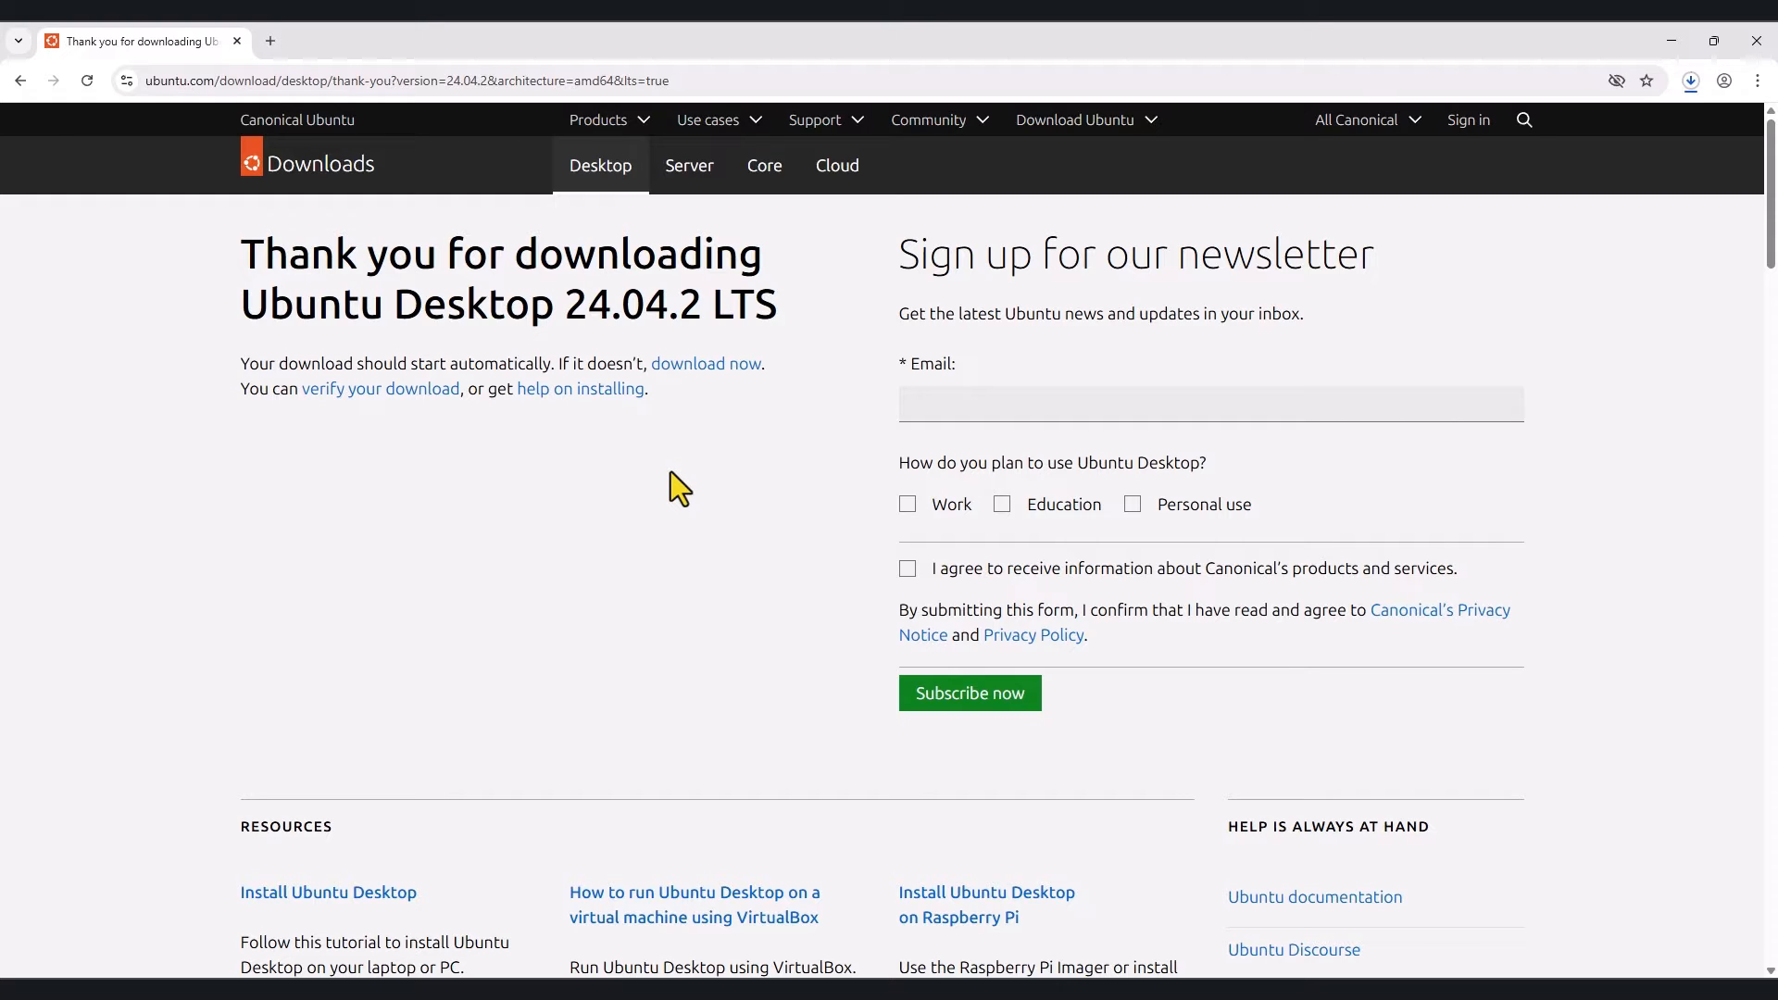
{"action": "left_click", "coordinate": [1689, 82]}
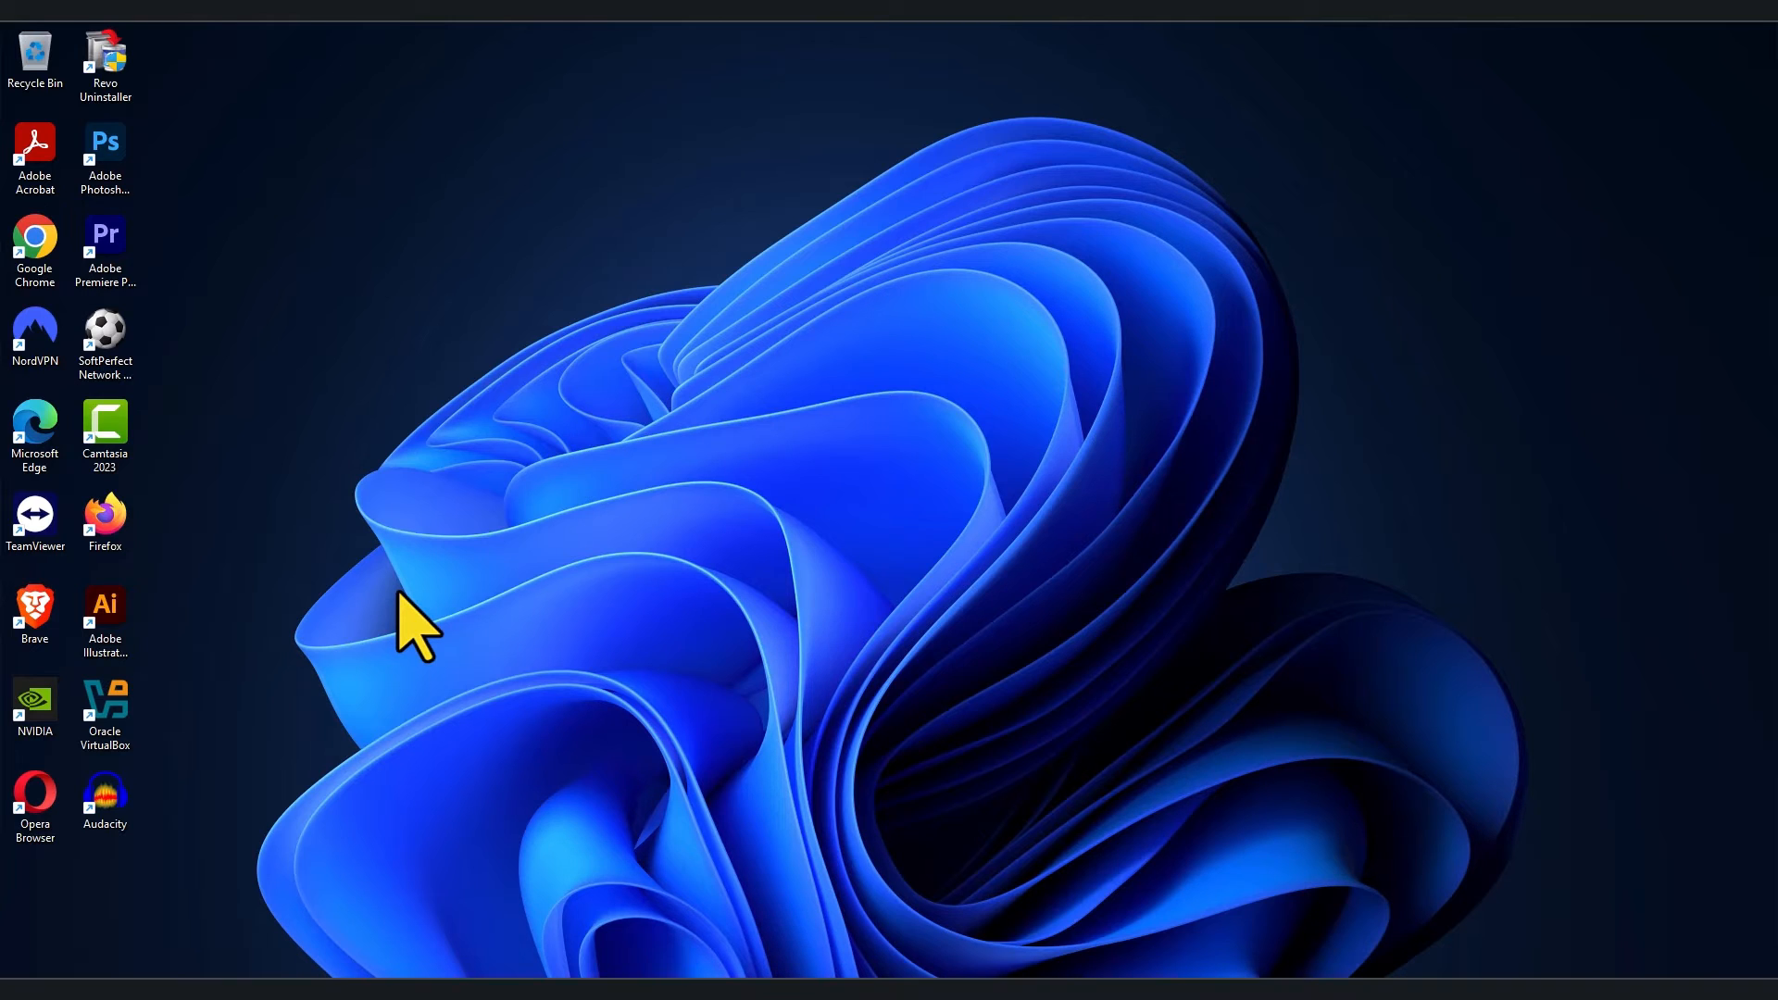
Step: Launch VirtualBox and create the Ubuntu 64-bit machine ubuntu-vm1 with default 2048 MB and 25 GB disk
{"action": "left_click", "coordinate": [109, 707]}
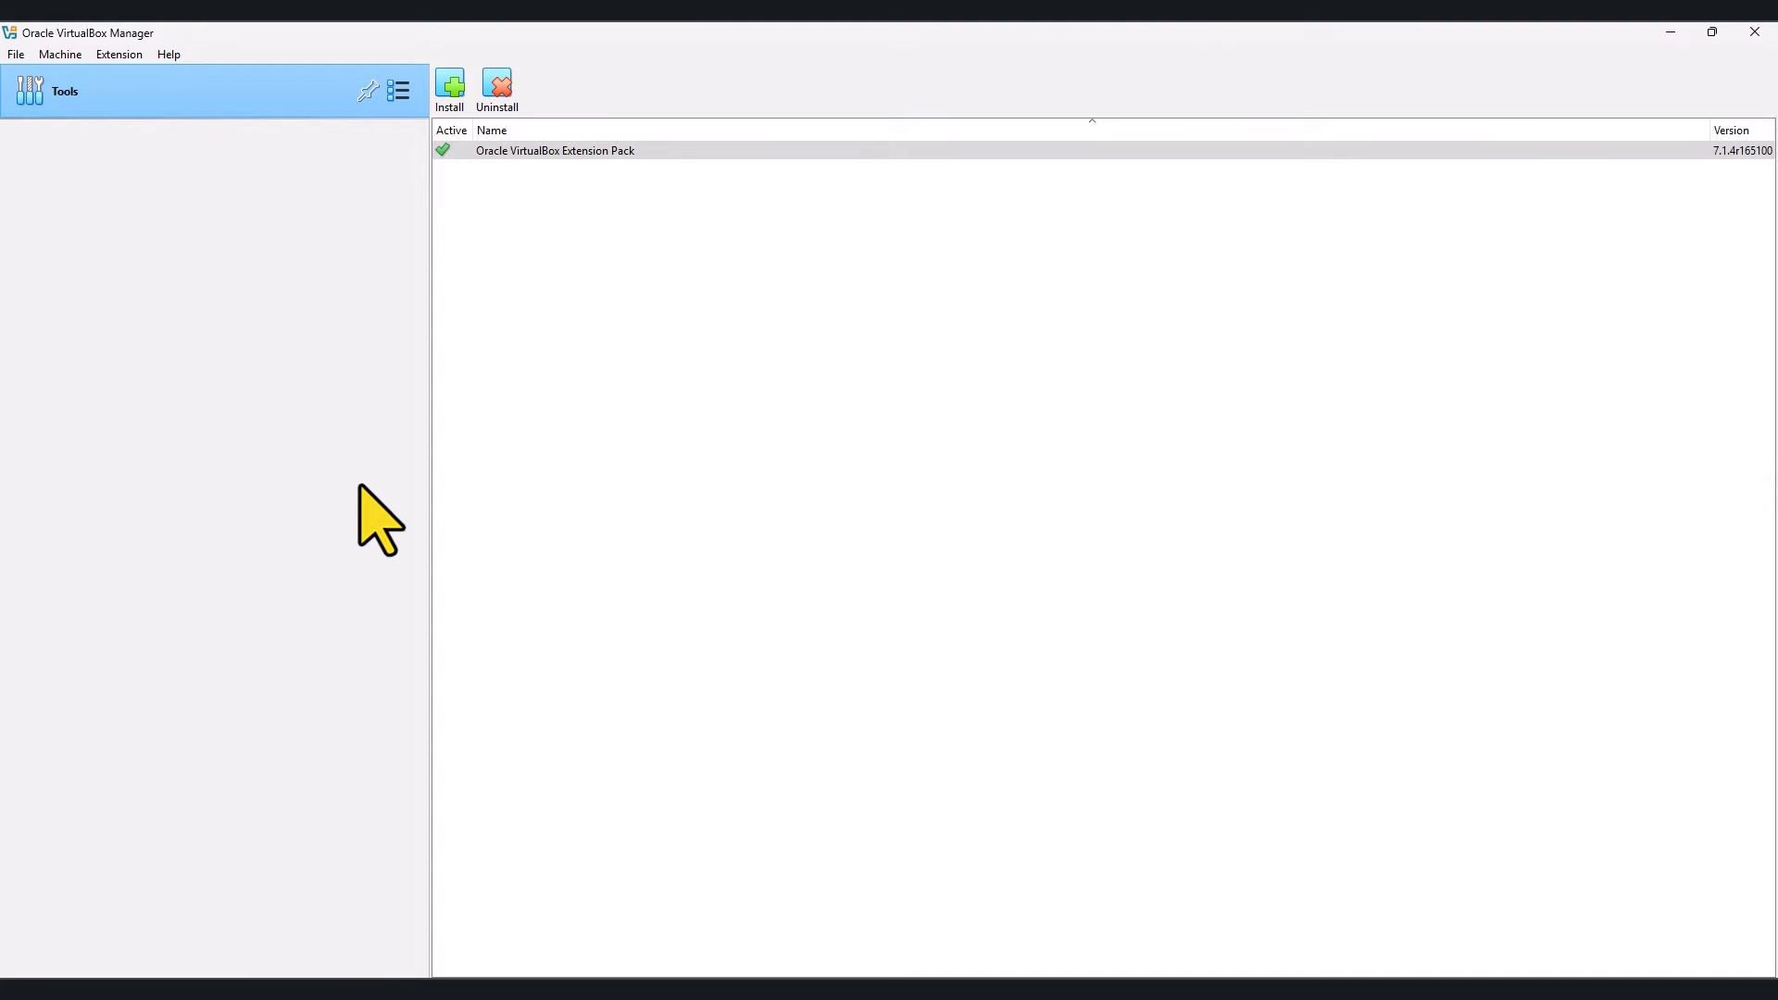
{"action": "left_click", "coordinate": [74, 56]}
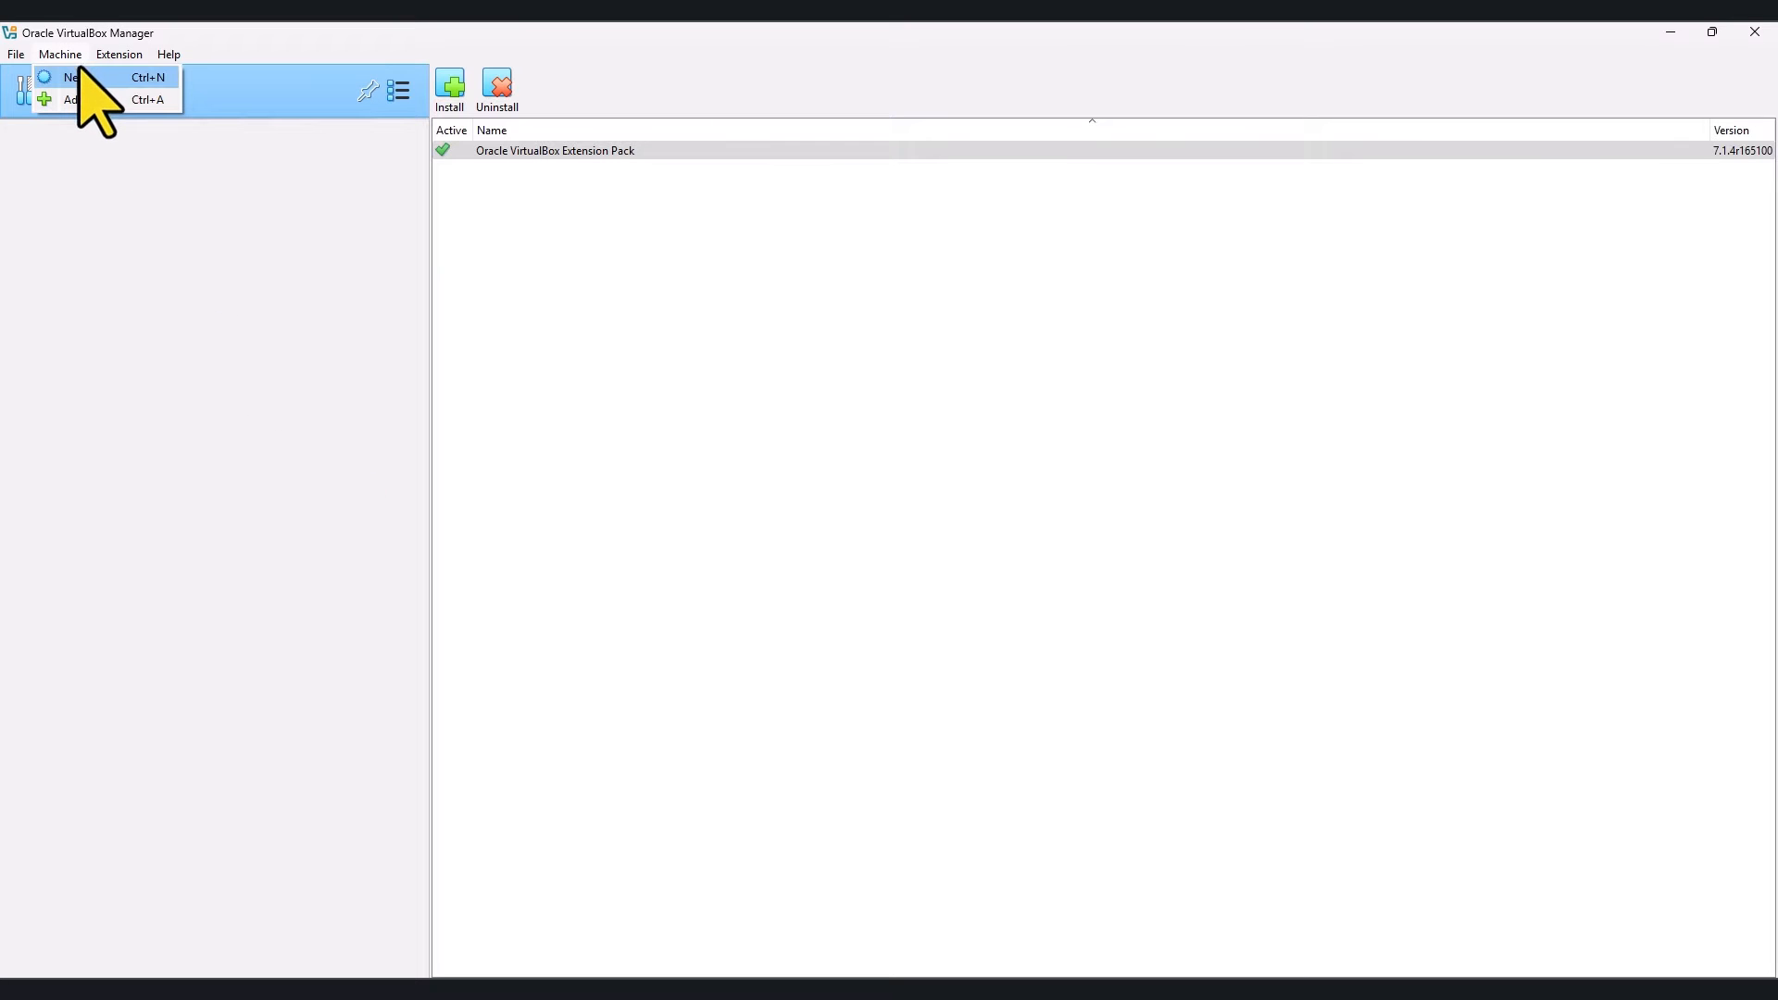
{"action": "left_click", "coordinate": [82, 77]}
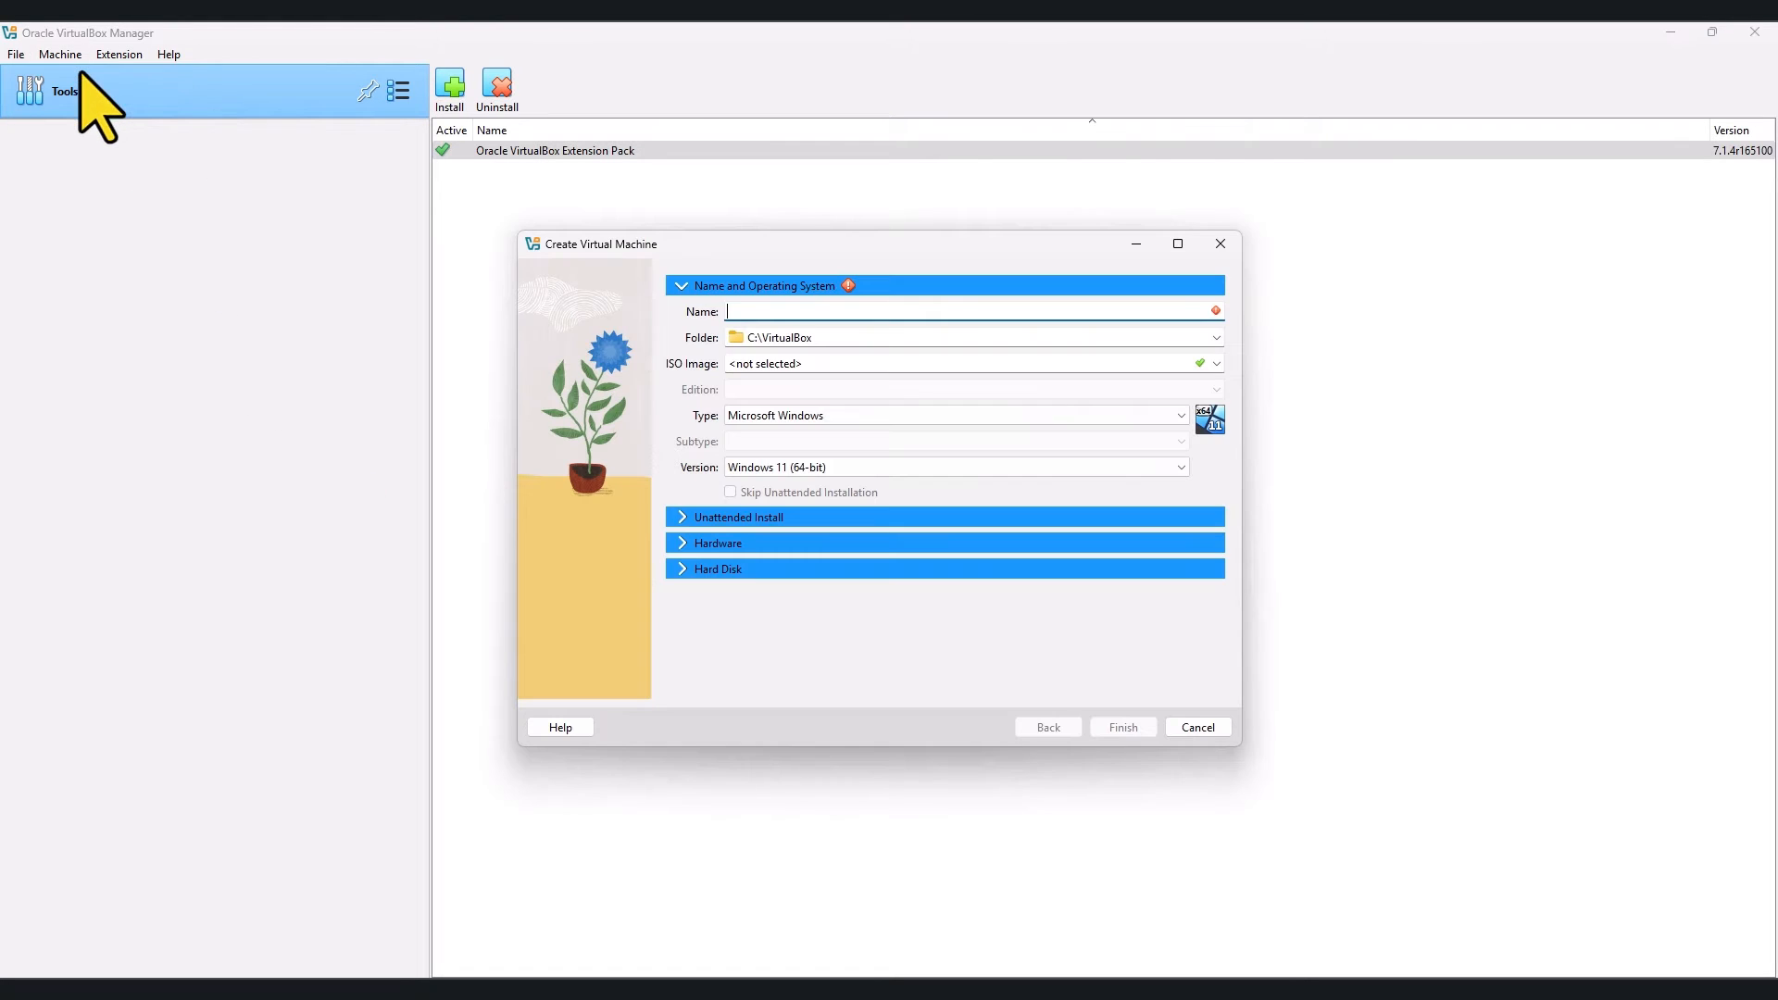
{"action": "right_click", "coordinate": [757, 311]}
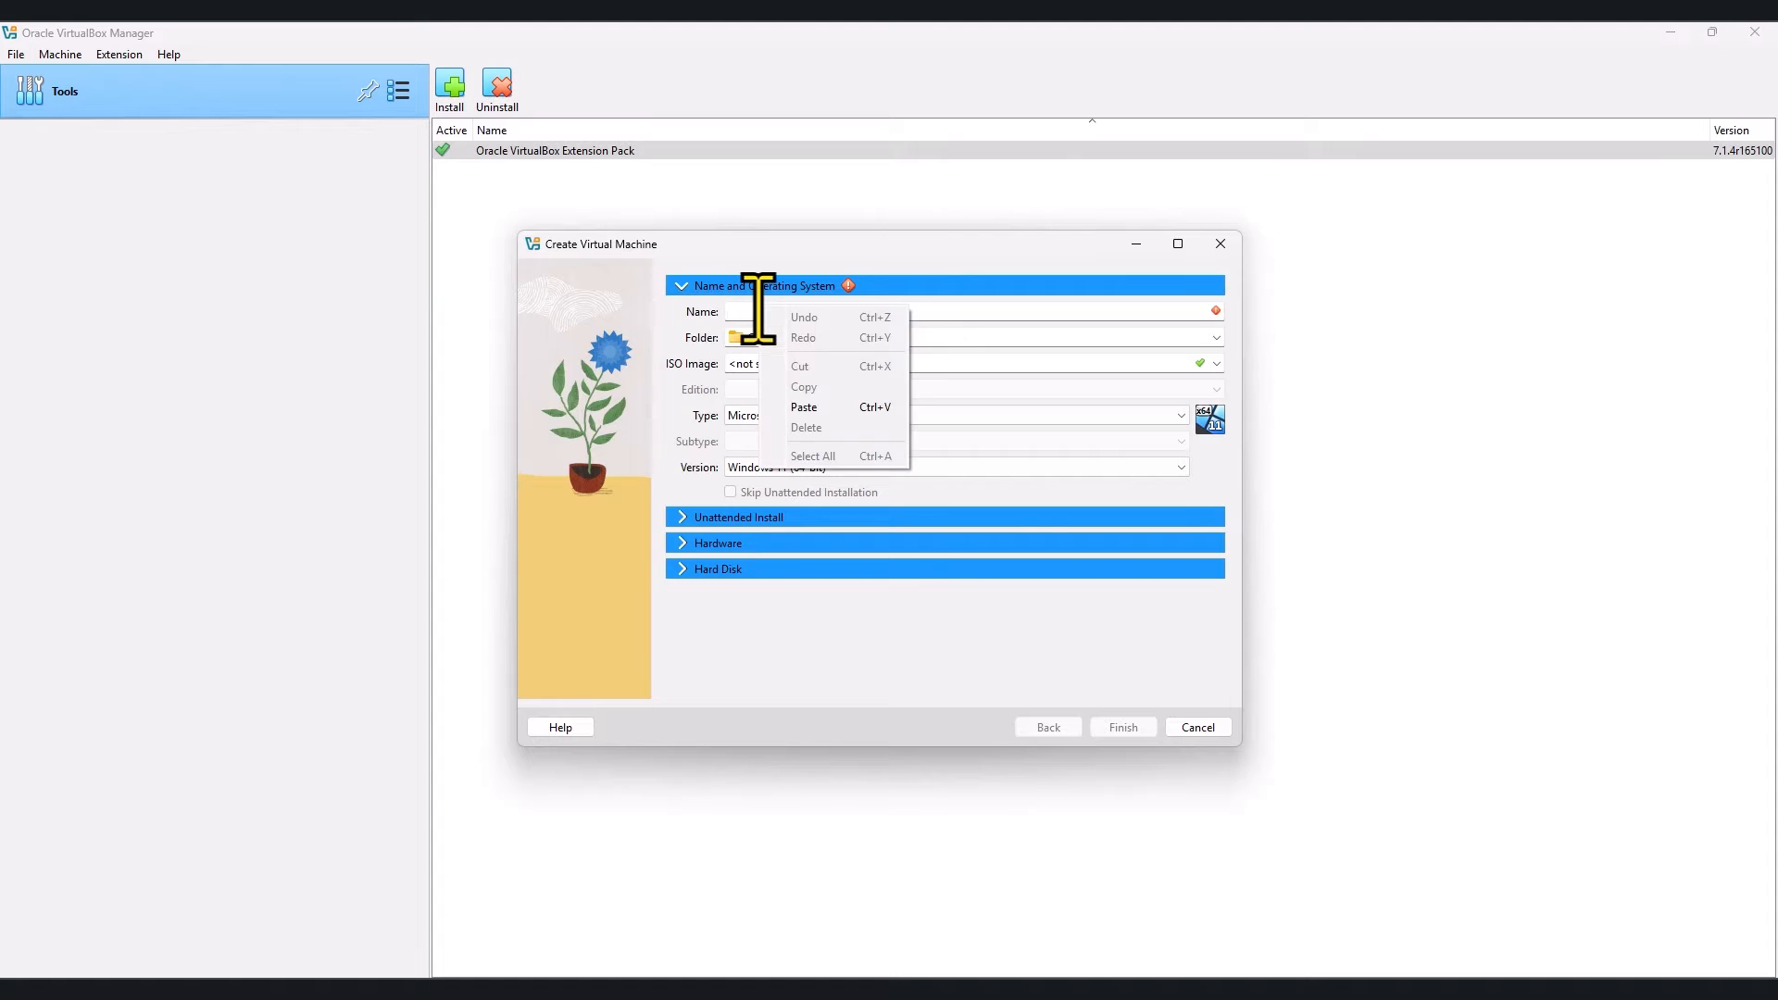
{"action": "left_click", "coordinate": [815, 401]}
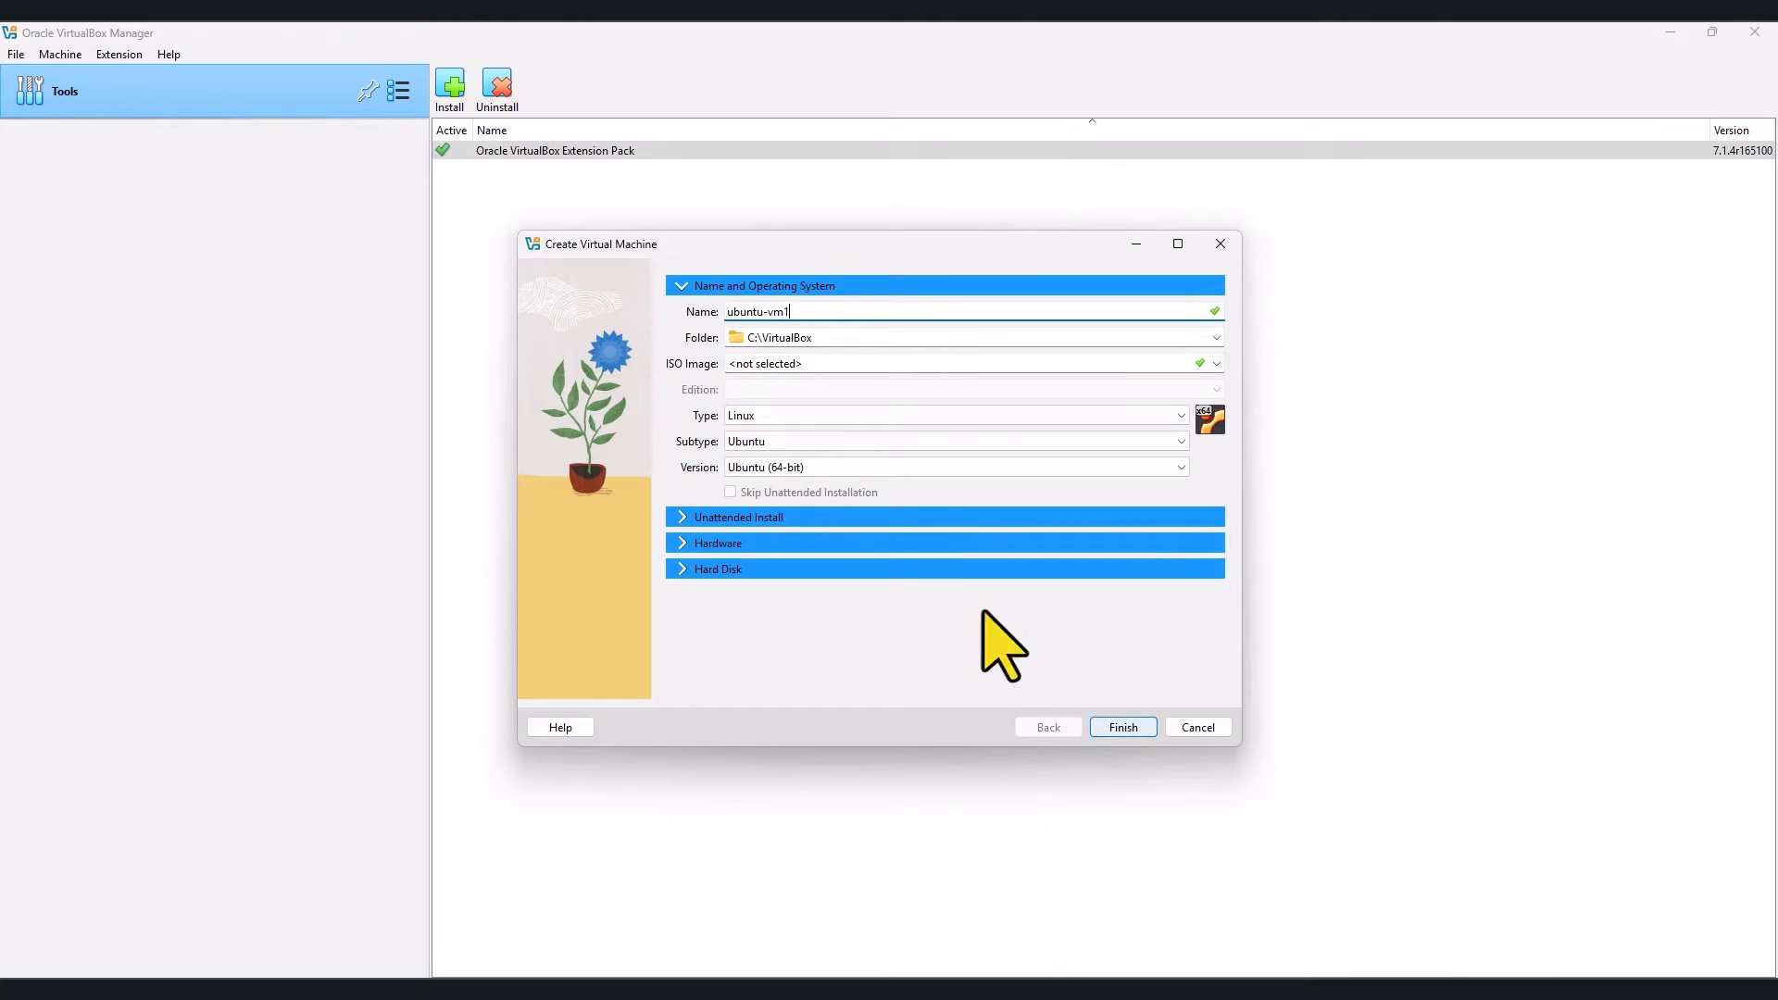
{"action": "left_click", "coordinate": [1122, 728]}
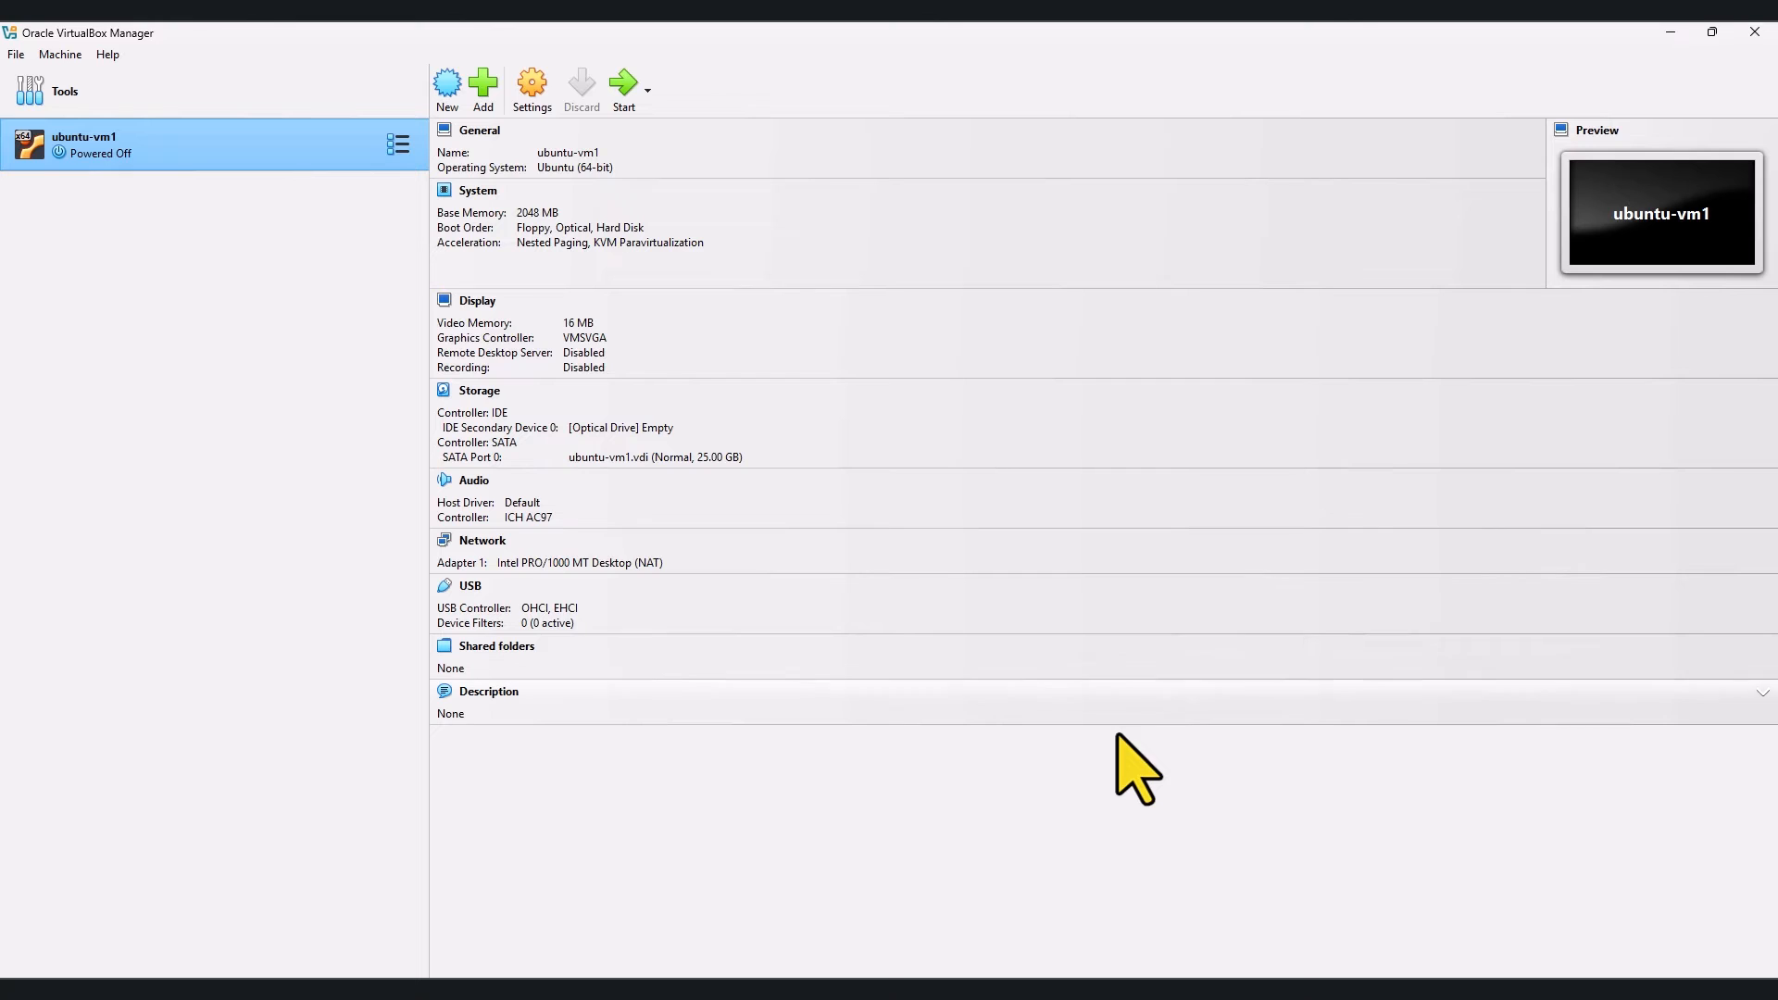
Step: In ubuntu-vm1's settings, raise base memory from 2048 MB to 4096 MB
{"action": "right_click", "coordinate": [265, 146]}
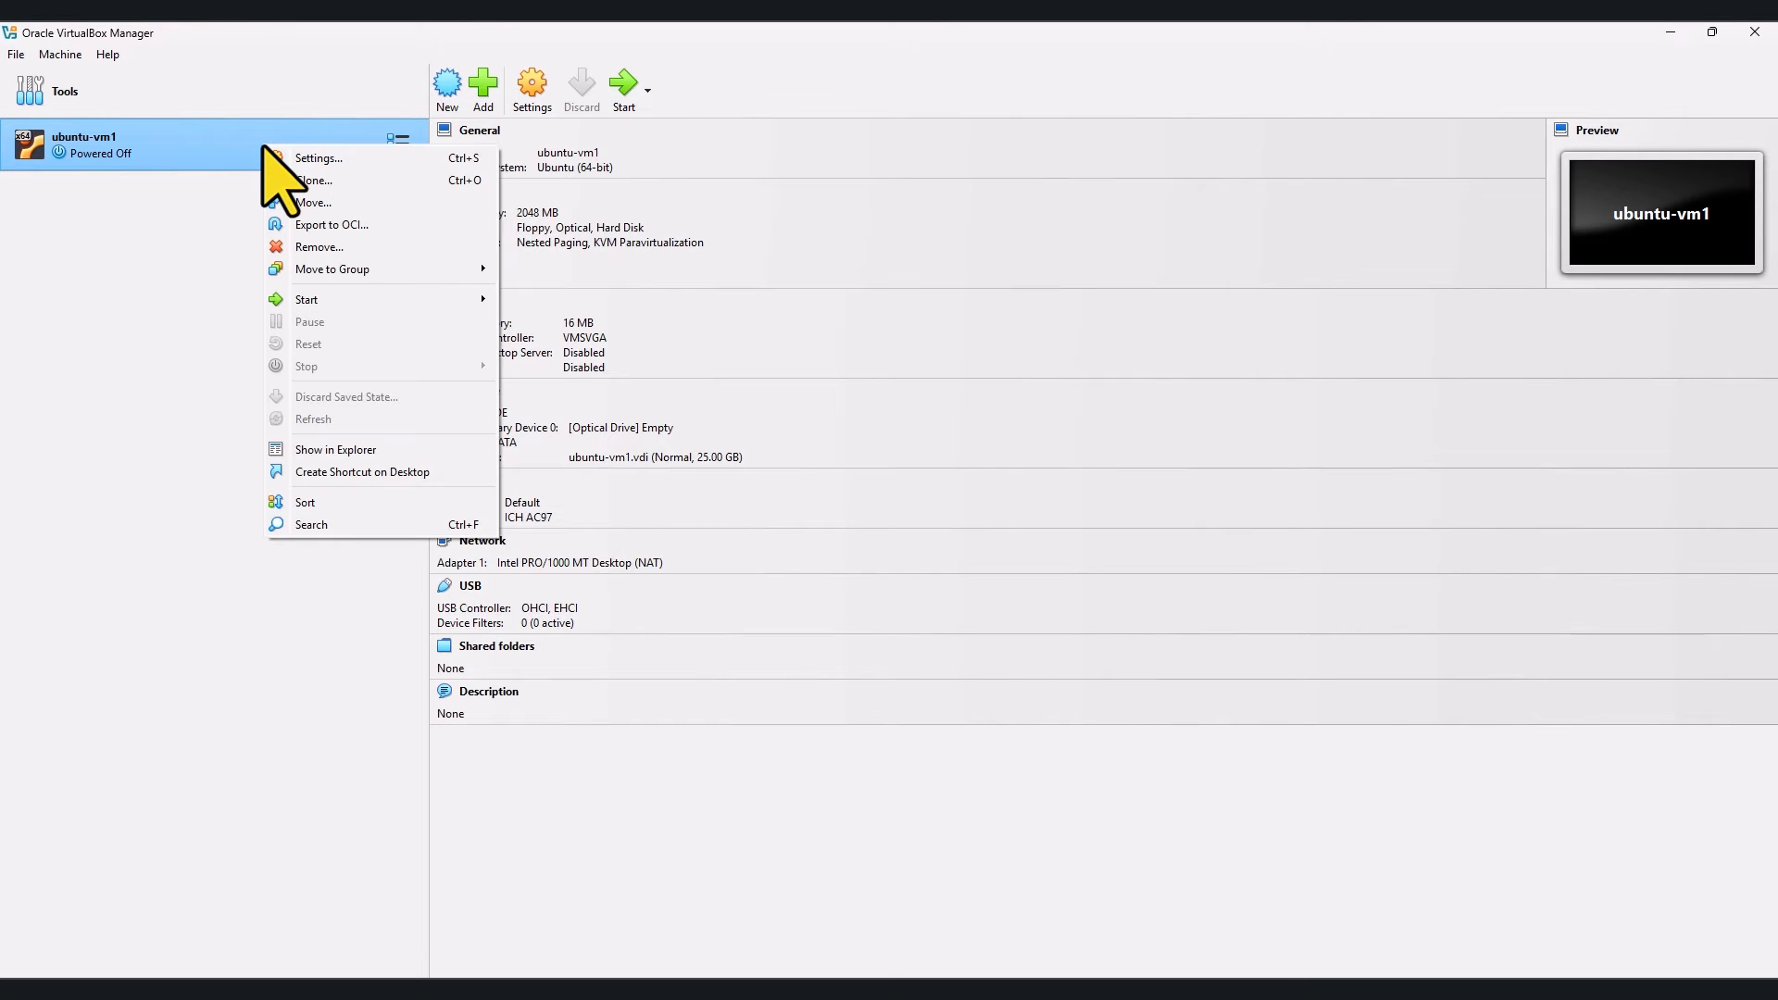
{"action": "left_click", "coordinate": [282, 159]}
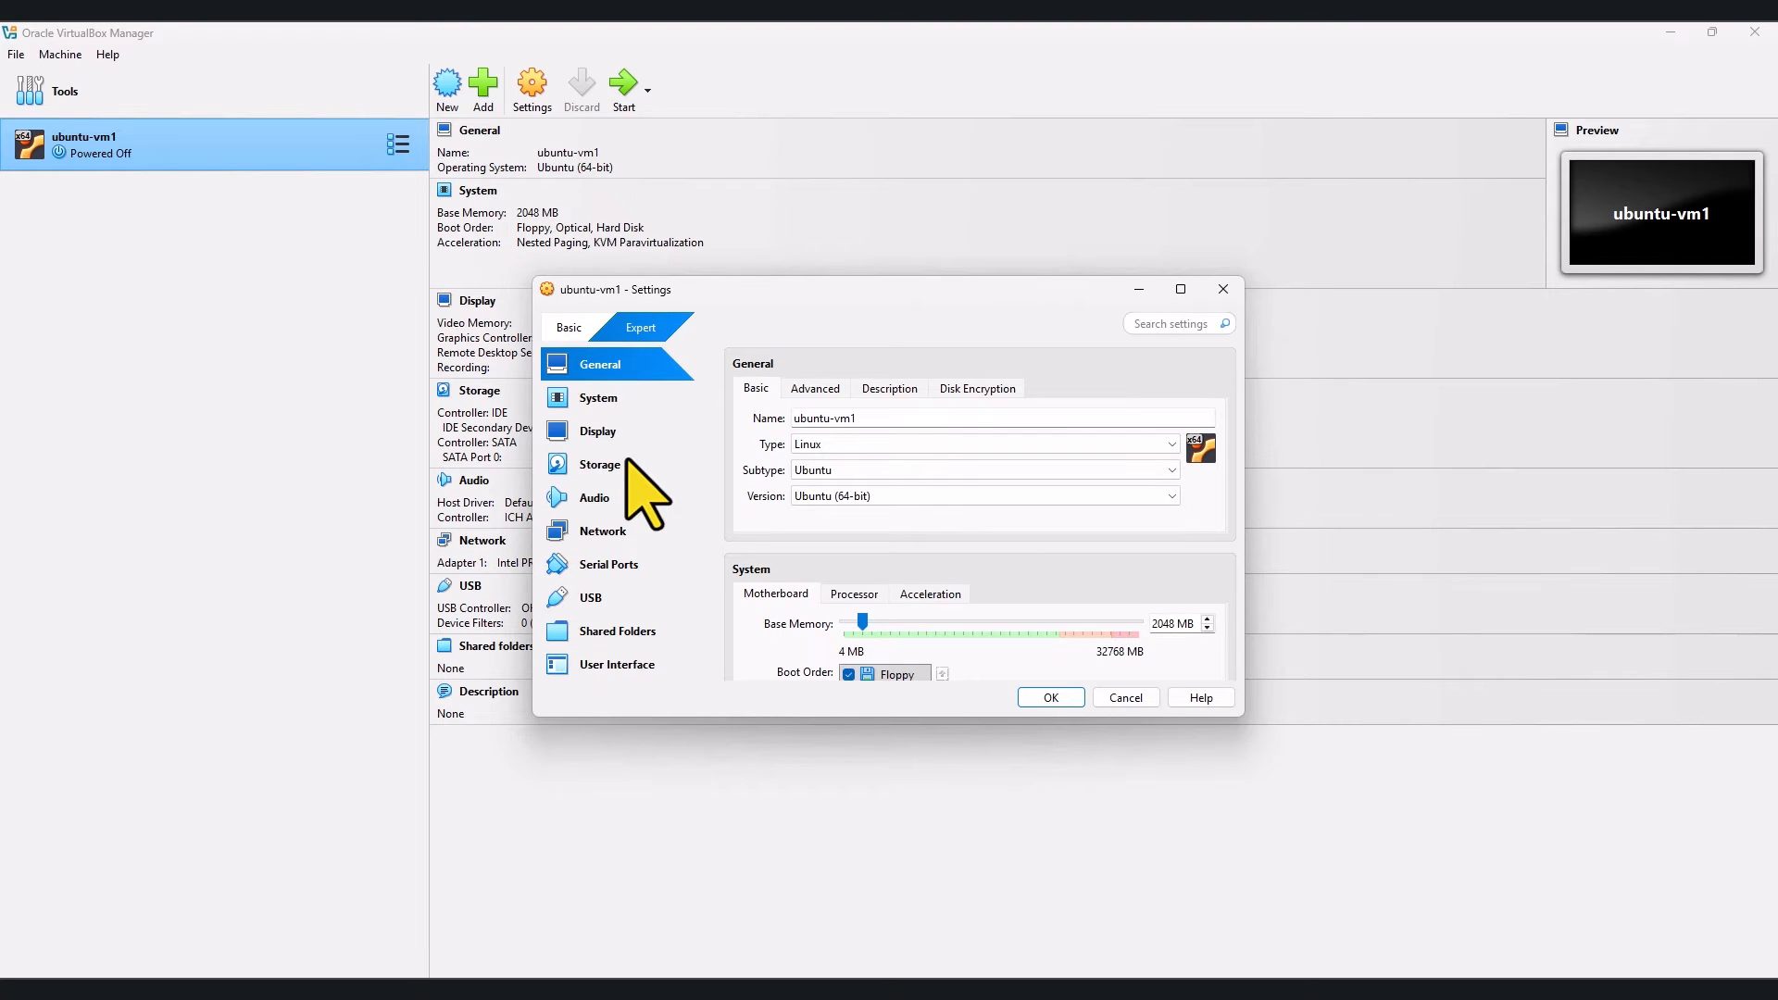
{"action": "left_click", "coordinate": [603, 403]}
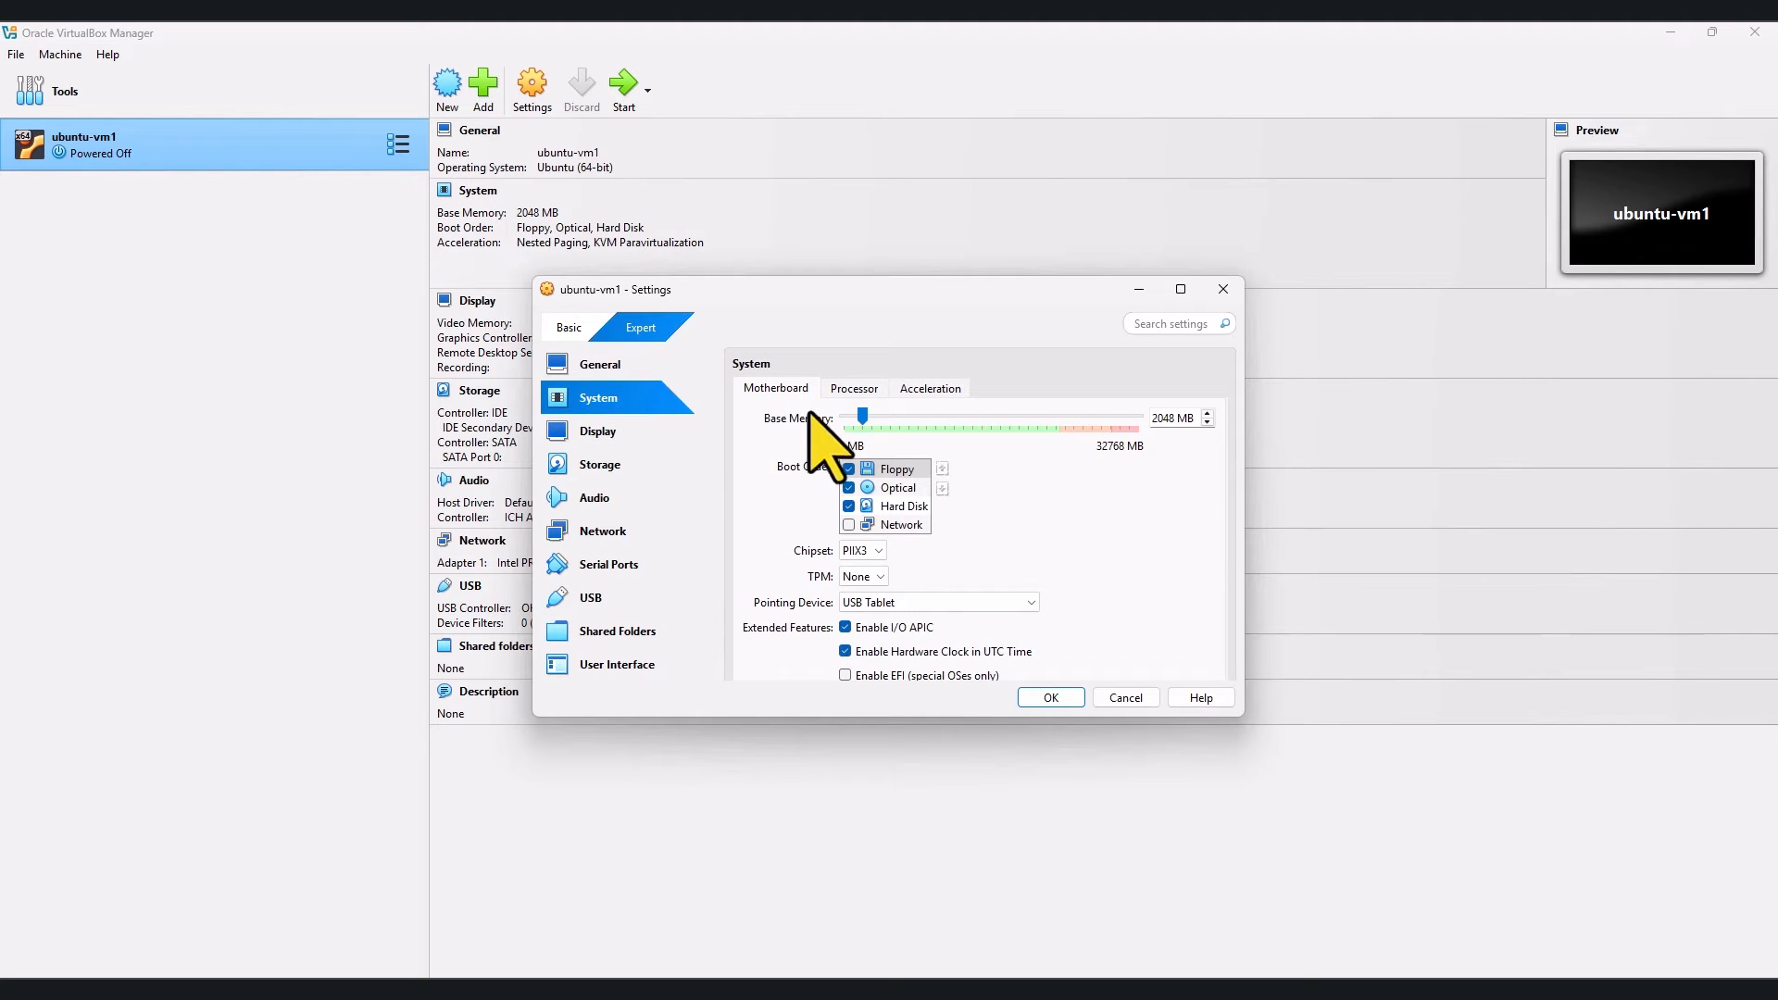
{"action": "left_click_drag", "start_coordinate": [860, 415], "coordinate": [879, 418]}
Step: Attach ubuntu-24.04.2-desktop-amd64.iso to the optical drive, check ubuntu-vm1.vdi, and save settings
{"action": "left_click", "coordinate": [604, 467]}
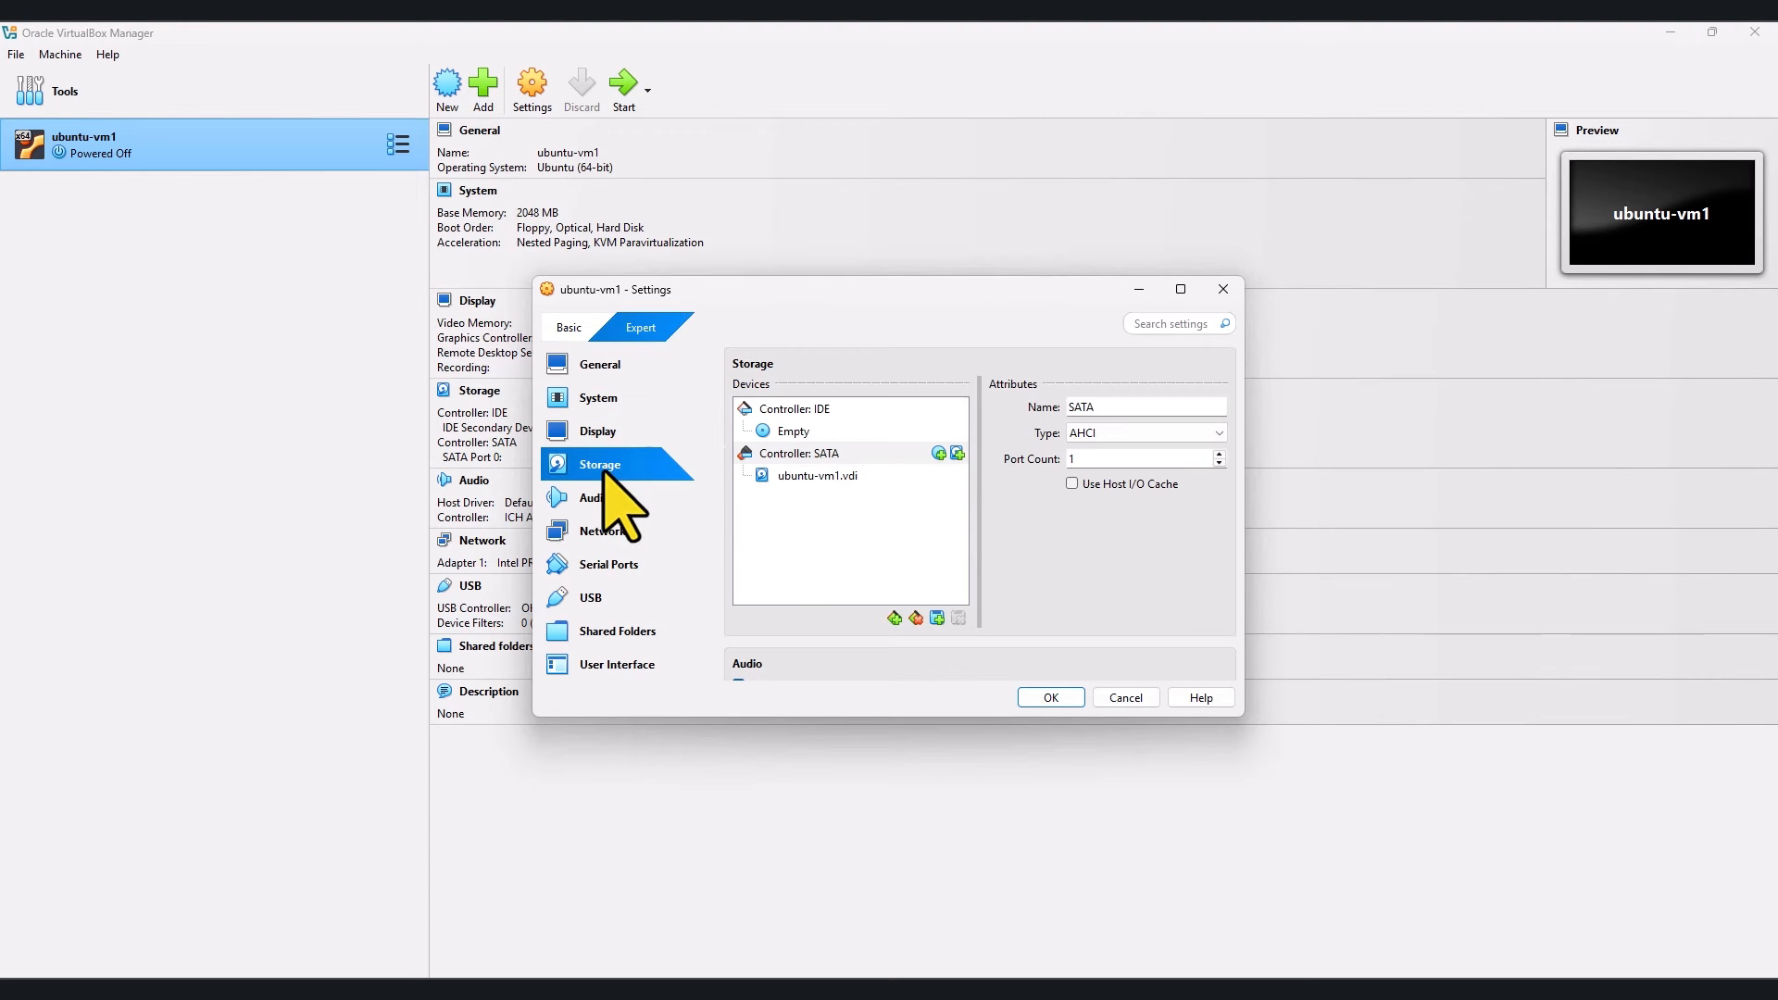
{"action": "left_click", "coordinate": [787, 432]}
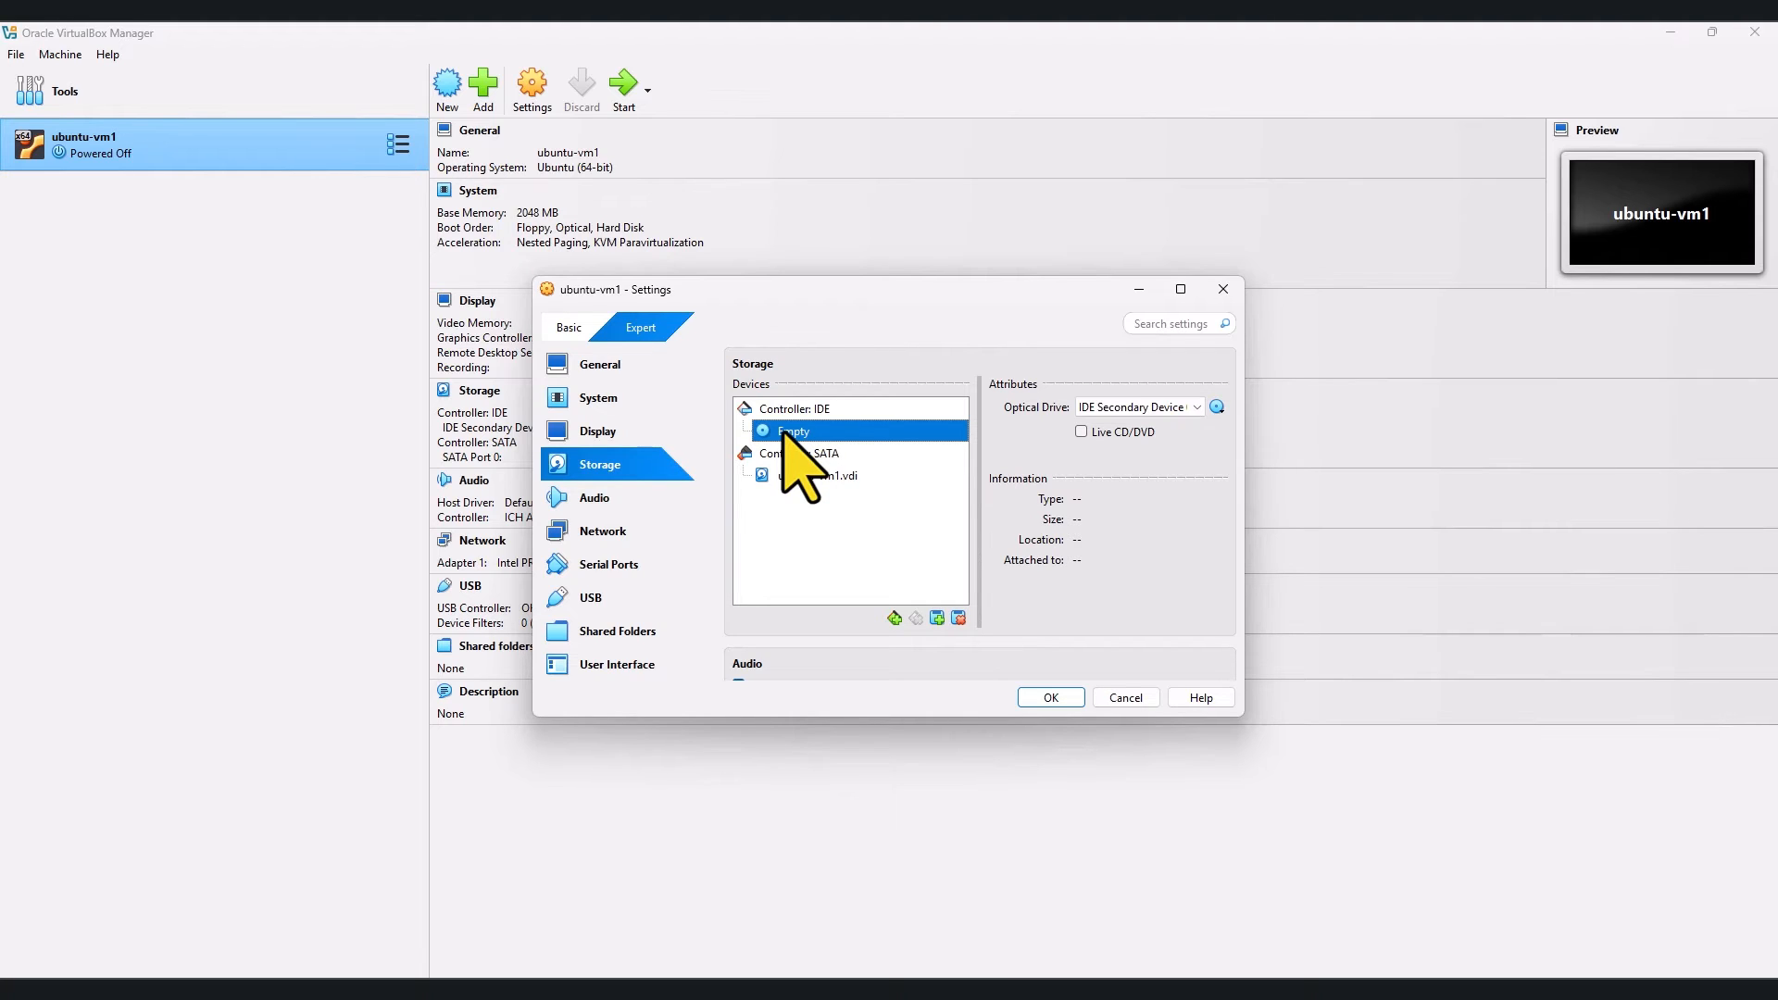
{"action": "left_click", "coordinate": [1217, 407]}
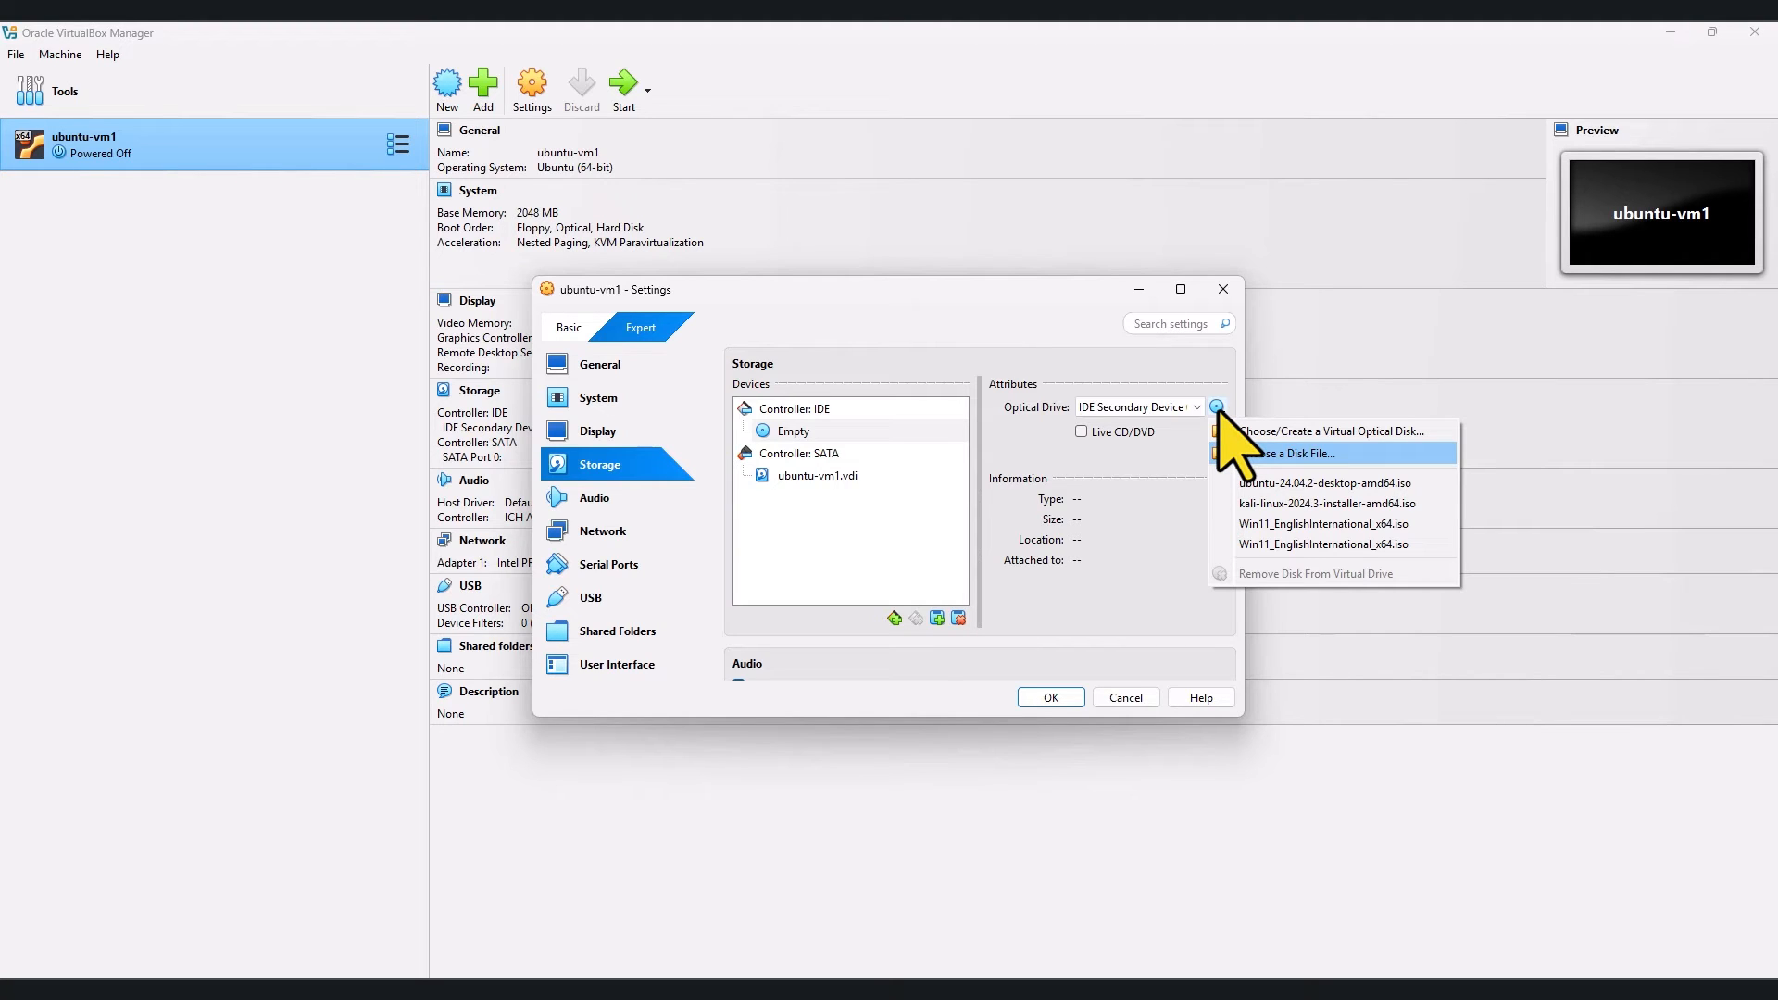
{"action": "left_click", "coordinate": [1268, 500]}
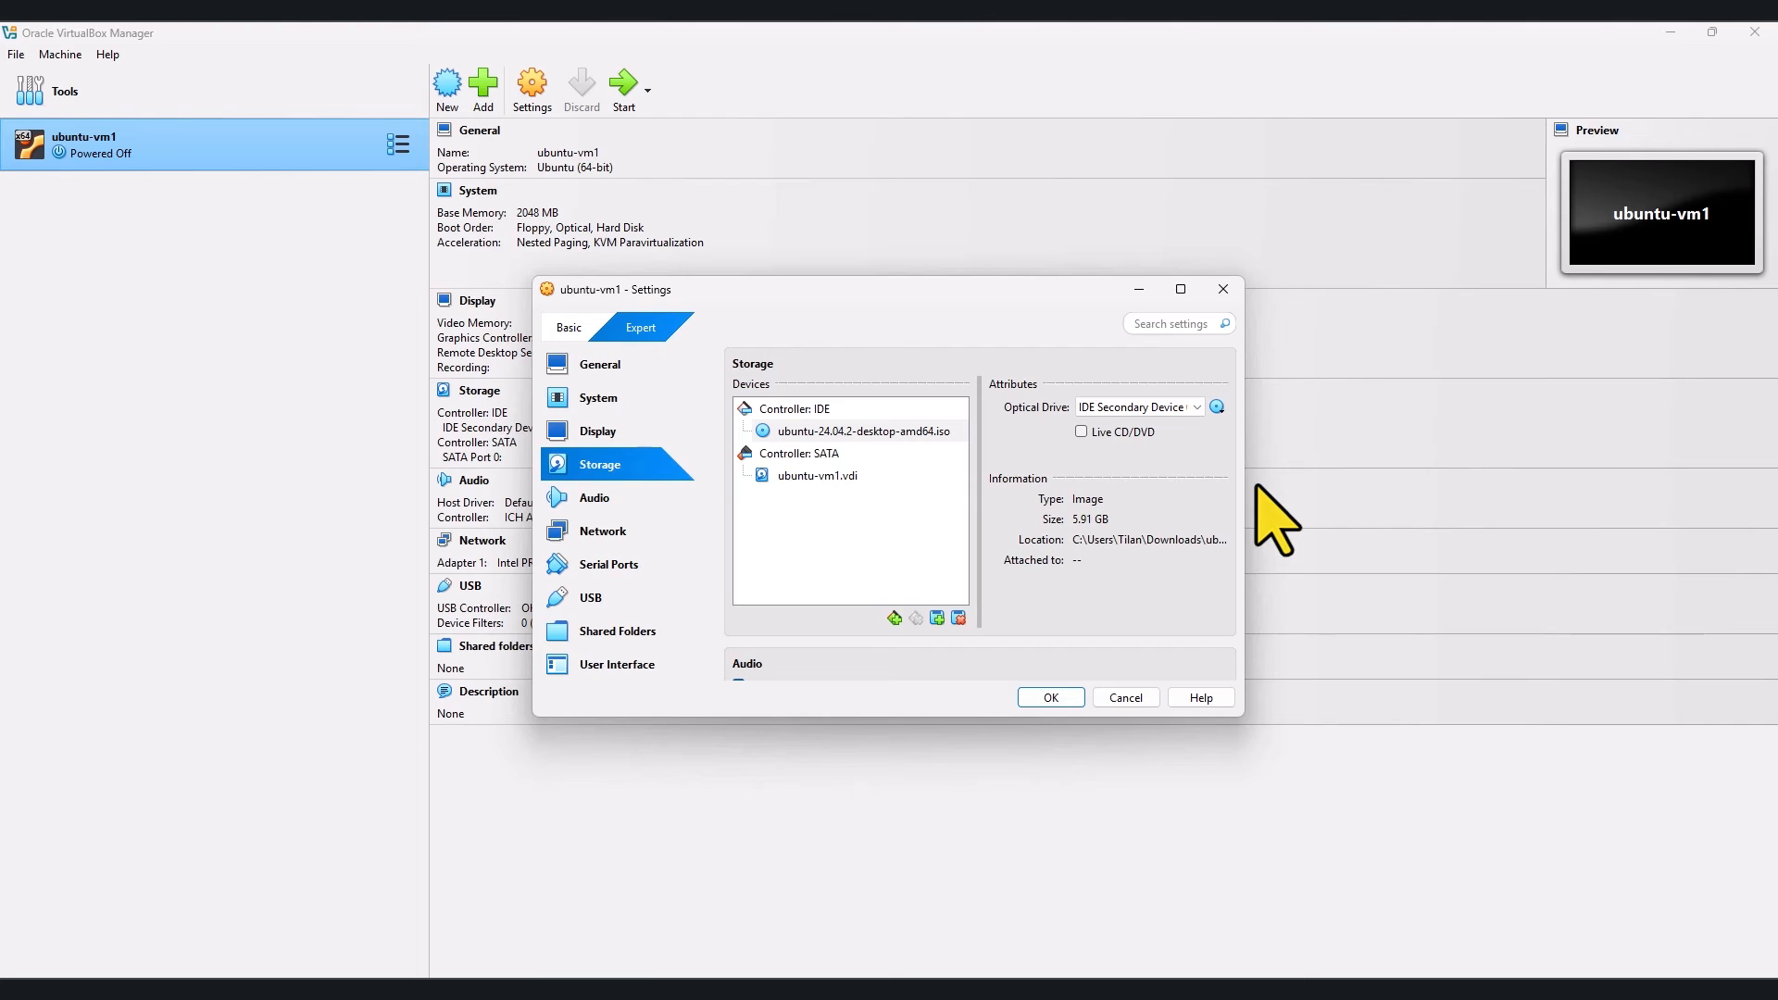
{"action": "left_click", "coordinate": [795, 479]}
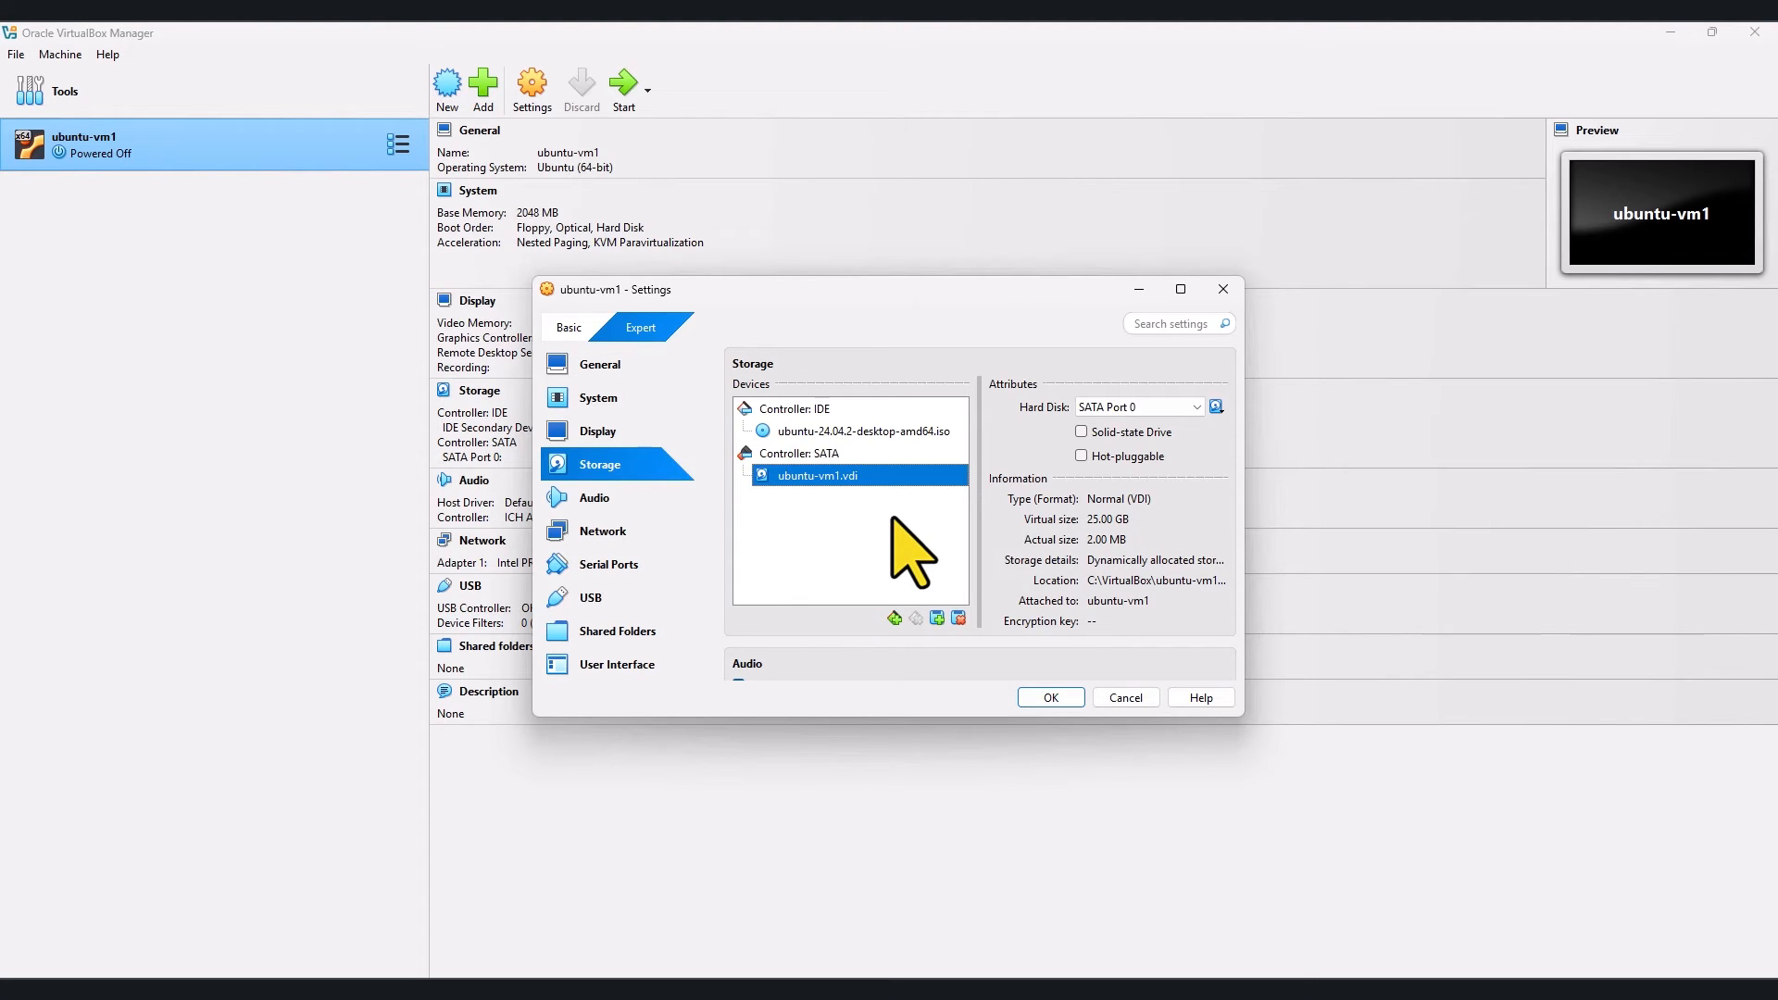
{"action": "left_click", "coordinate": [1051, 697]}
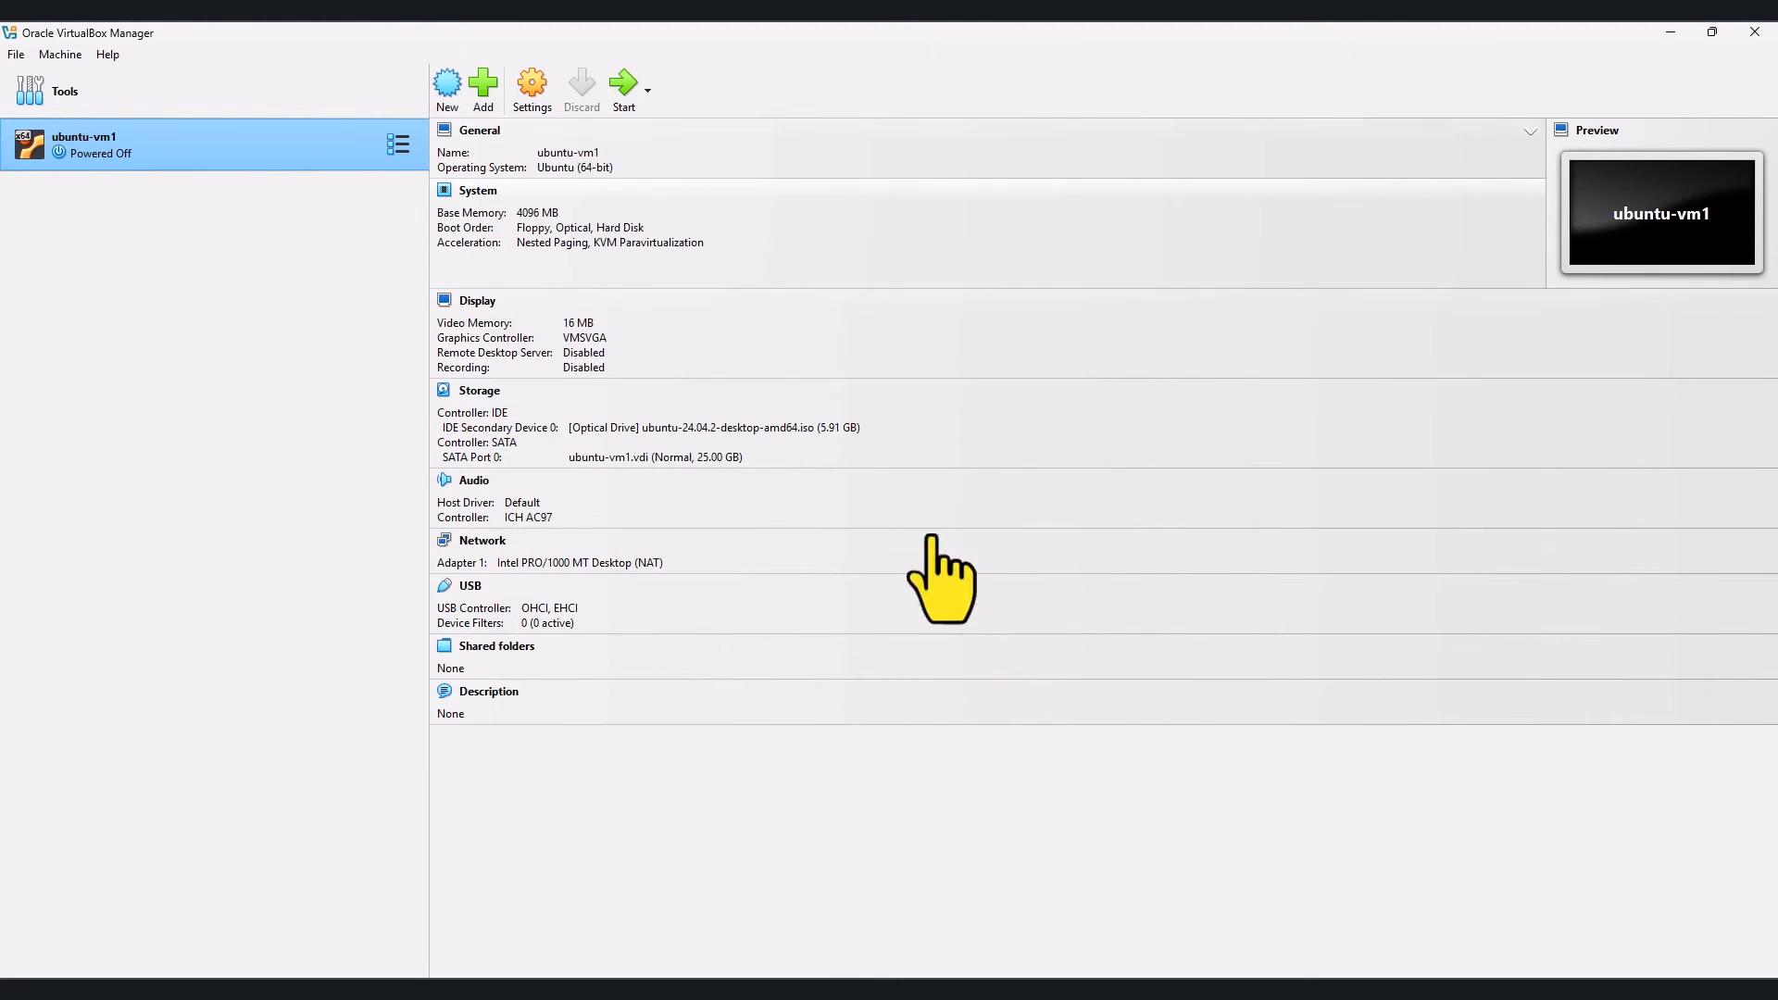
Step: Start ubuntu-vm1 and maximize its window while it boots to the GRUB menu
{"action": "left_click", "coordinate": [621, 91]}
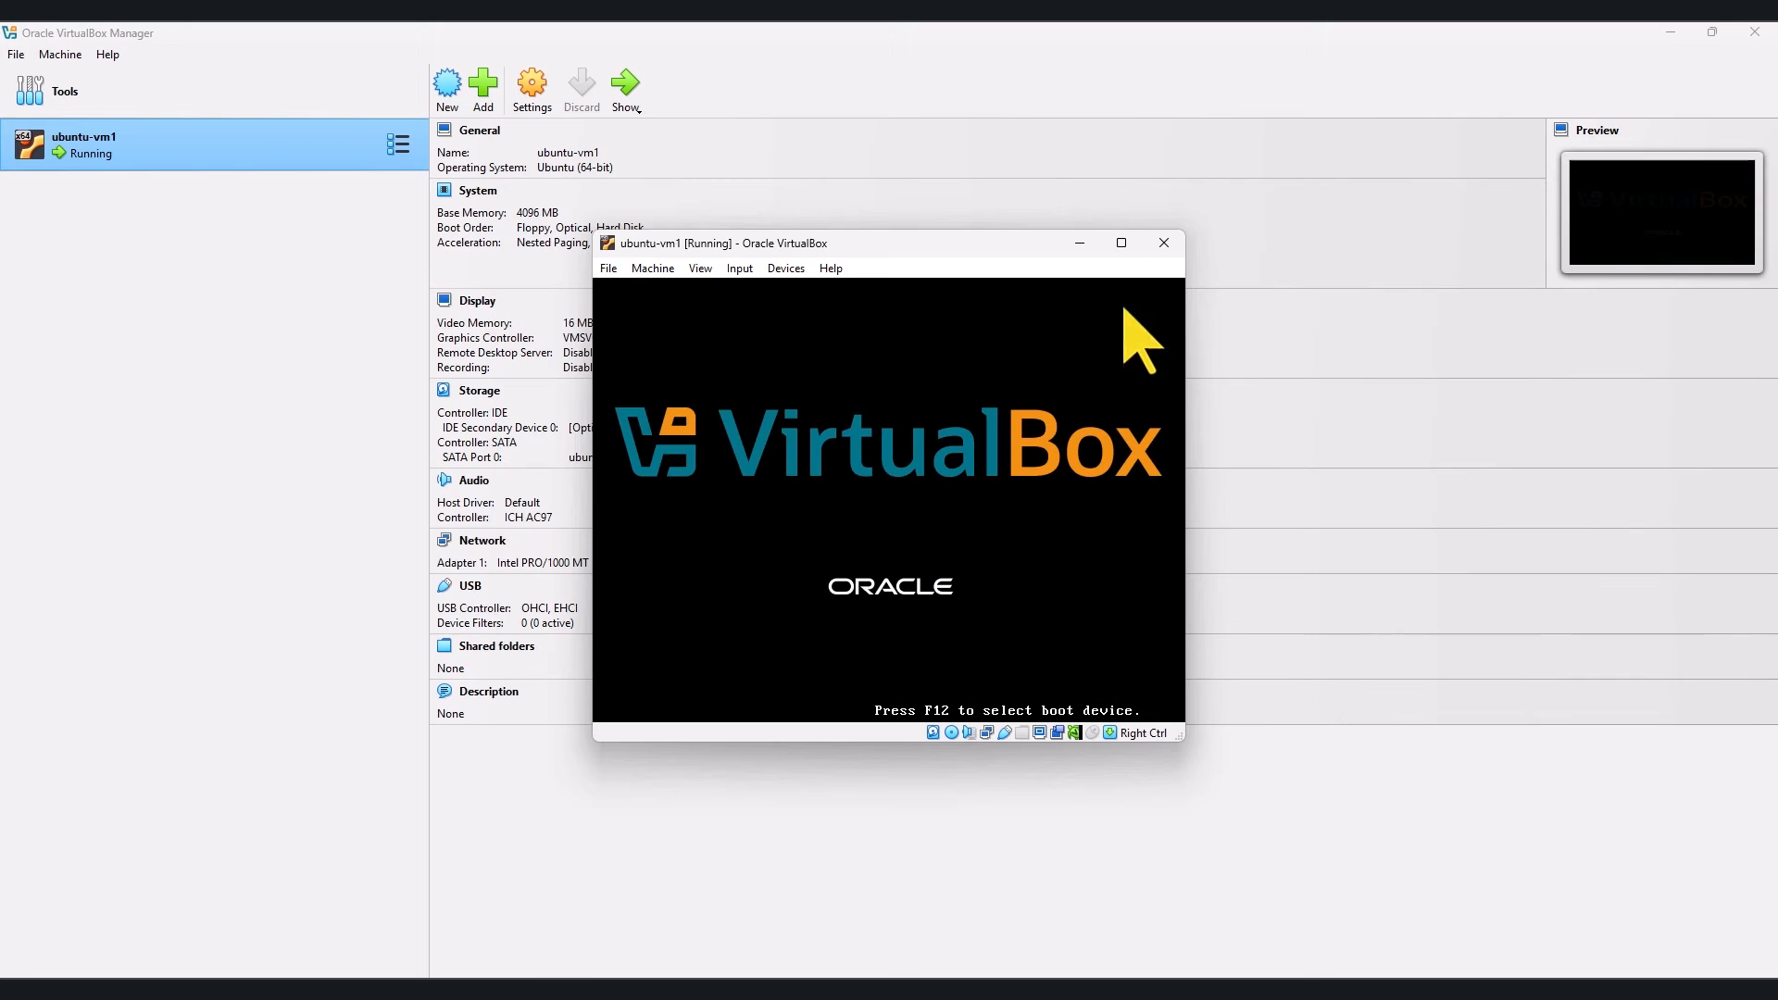
{"action": "left_click", "coordinate": [1122, 245]}
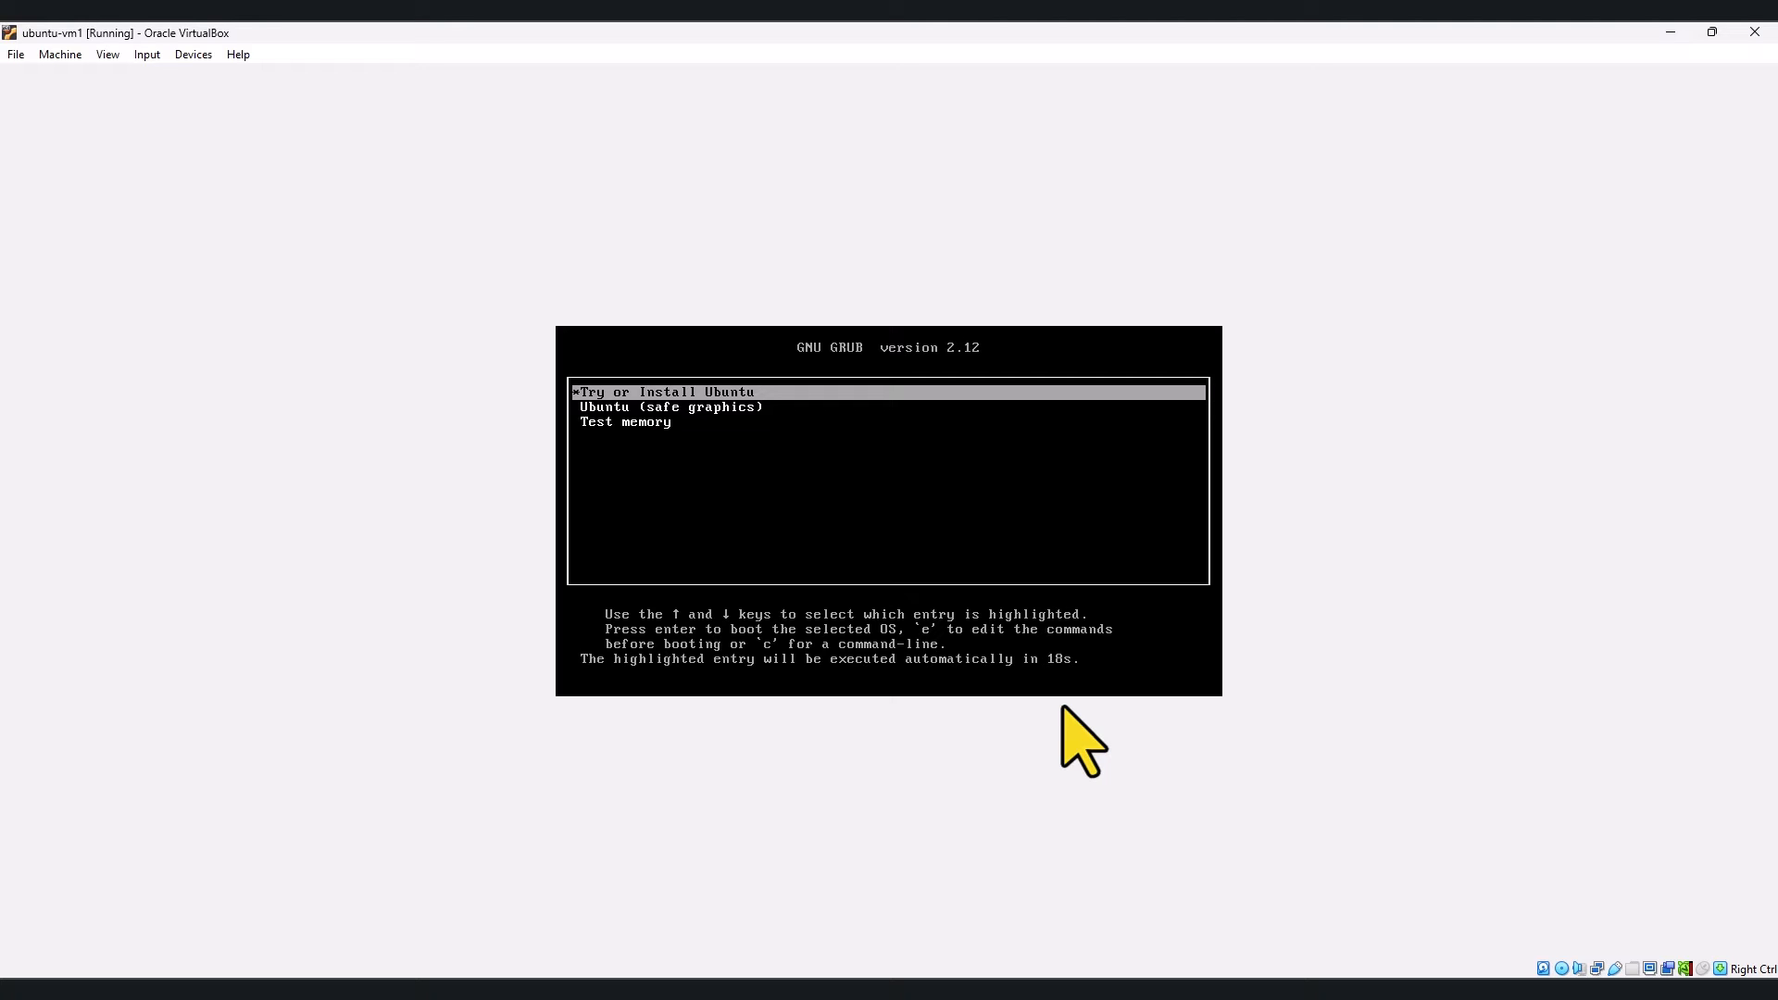
Step: Boot the 'Try or Install Ubuntu' entry and wait for the installer window to open
{"action": "key", "text": "Return"}
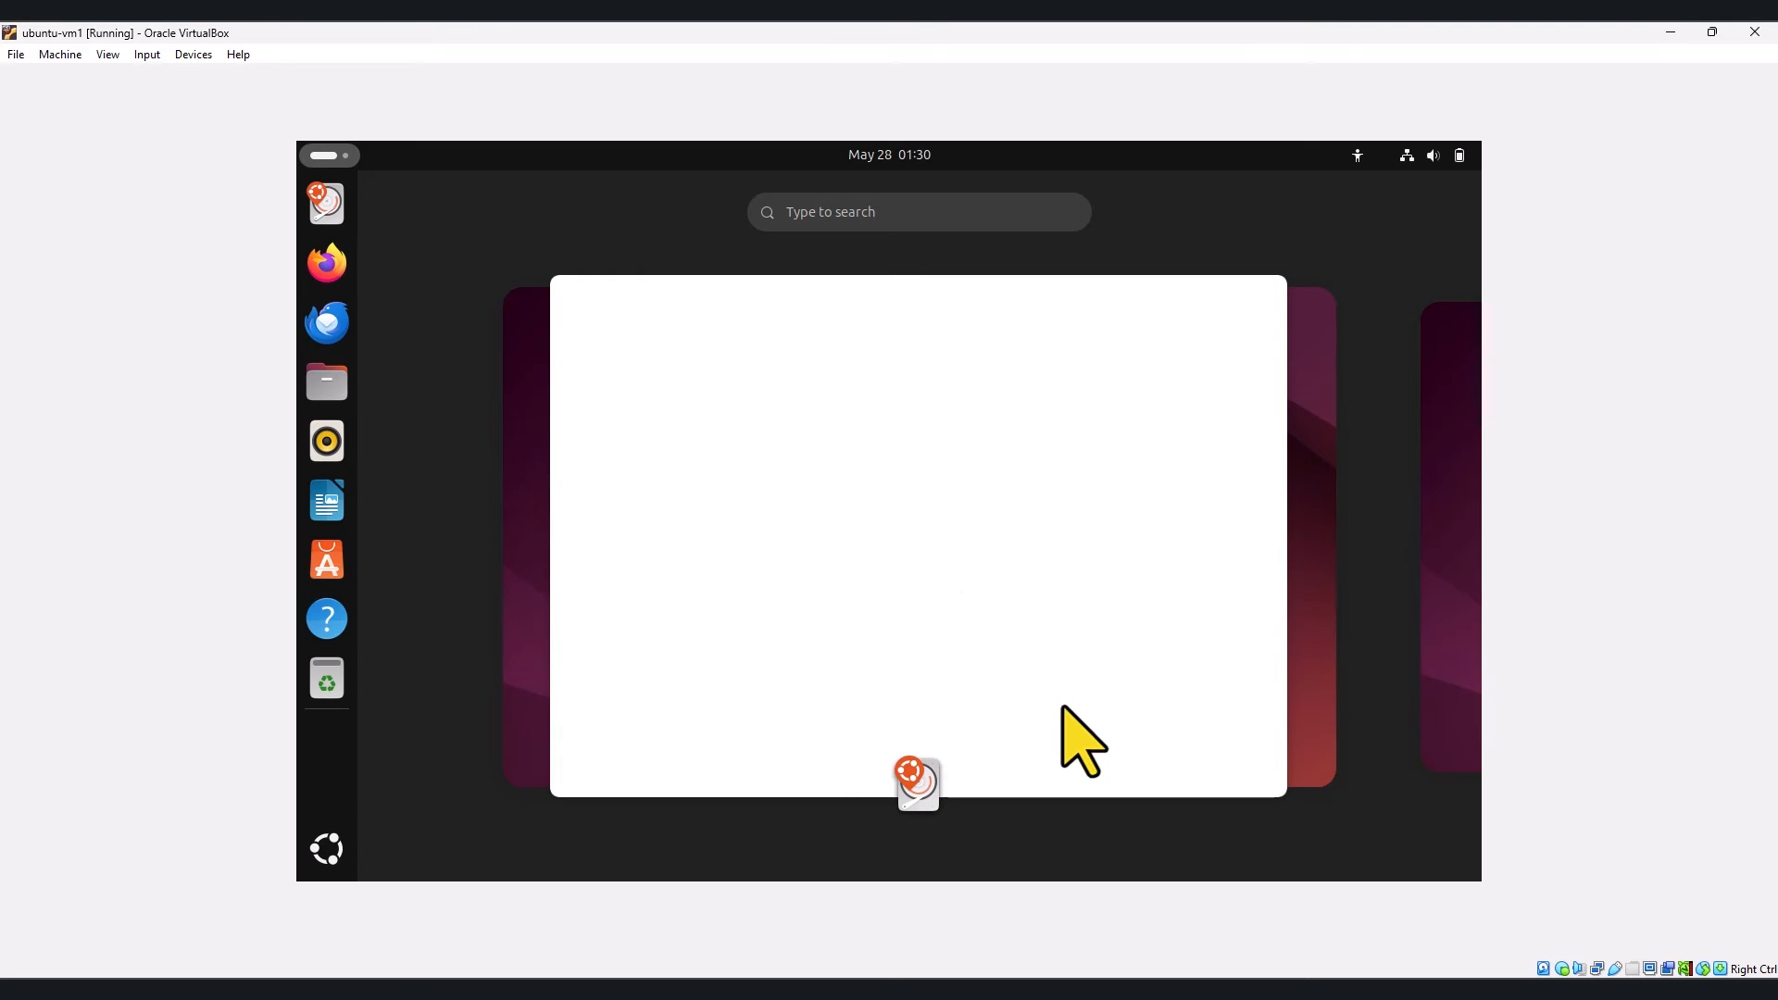
{"action": "mouse_move", "coordinate": [960, 593]}
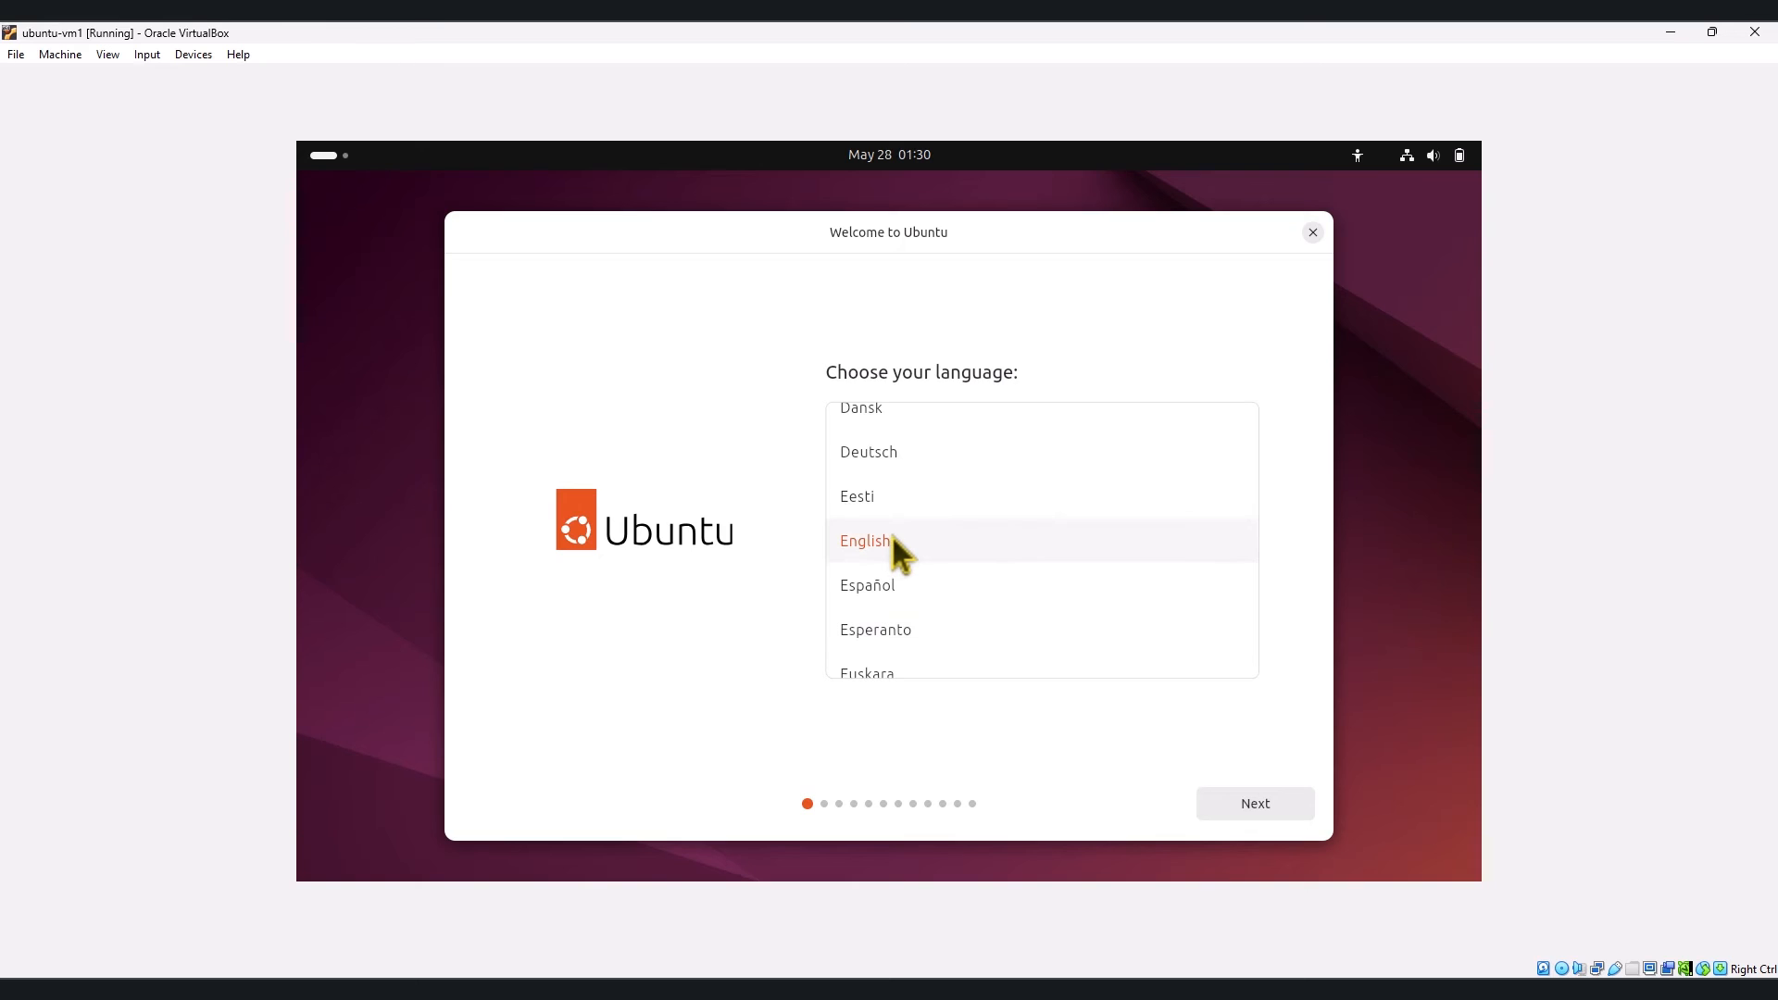
Step: Keep English, default accessibility, the English (US) keyboard and the wired connection
{"action": "left_click", "coordinate": [1241, 805]}
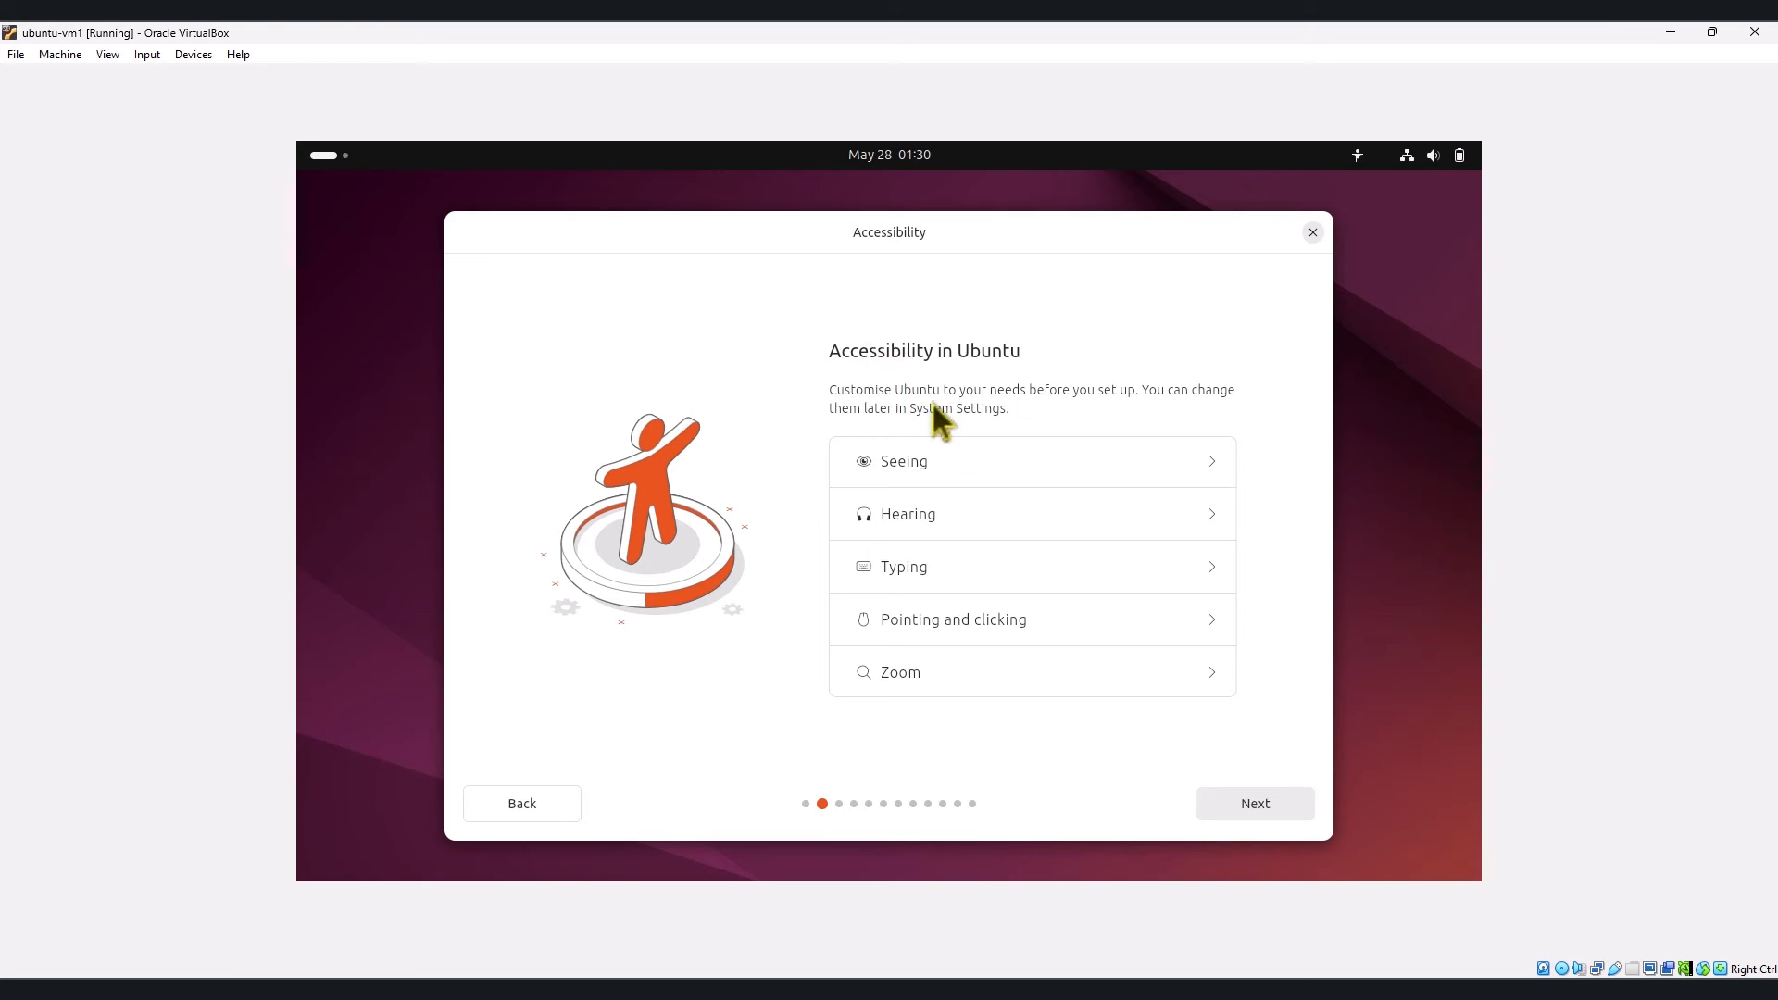
{"action": "left_click", "coordinate": [1282, 807]}
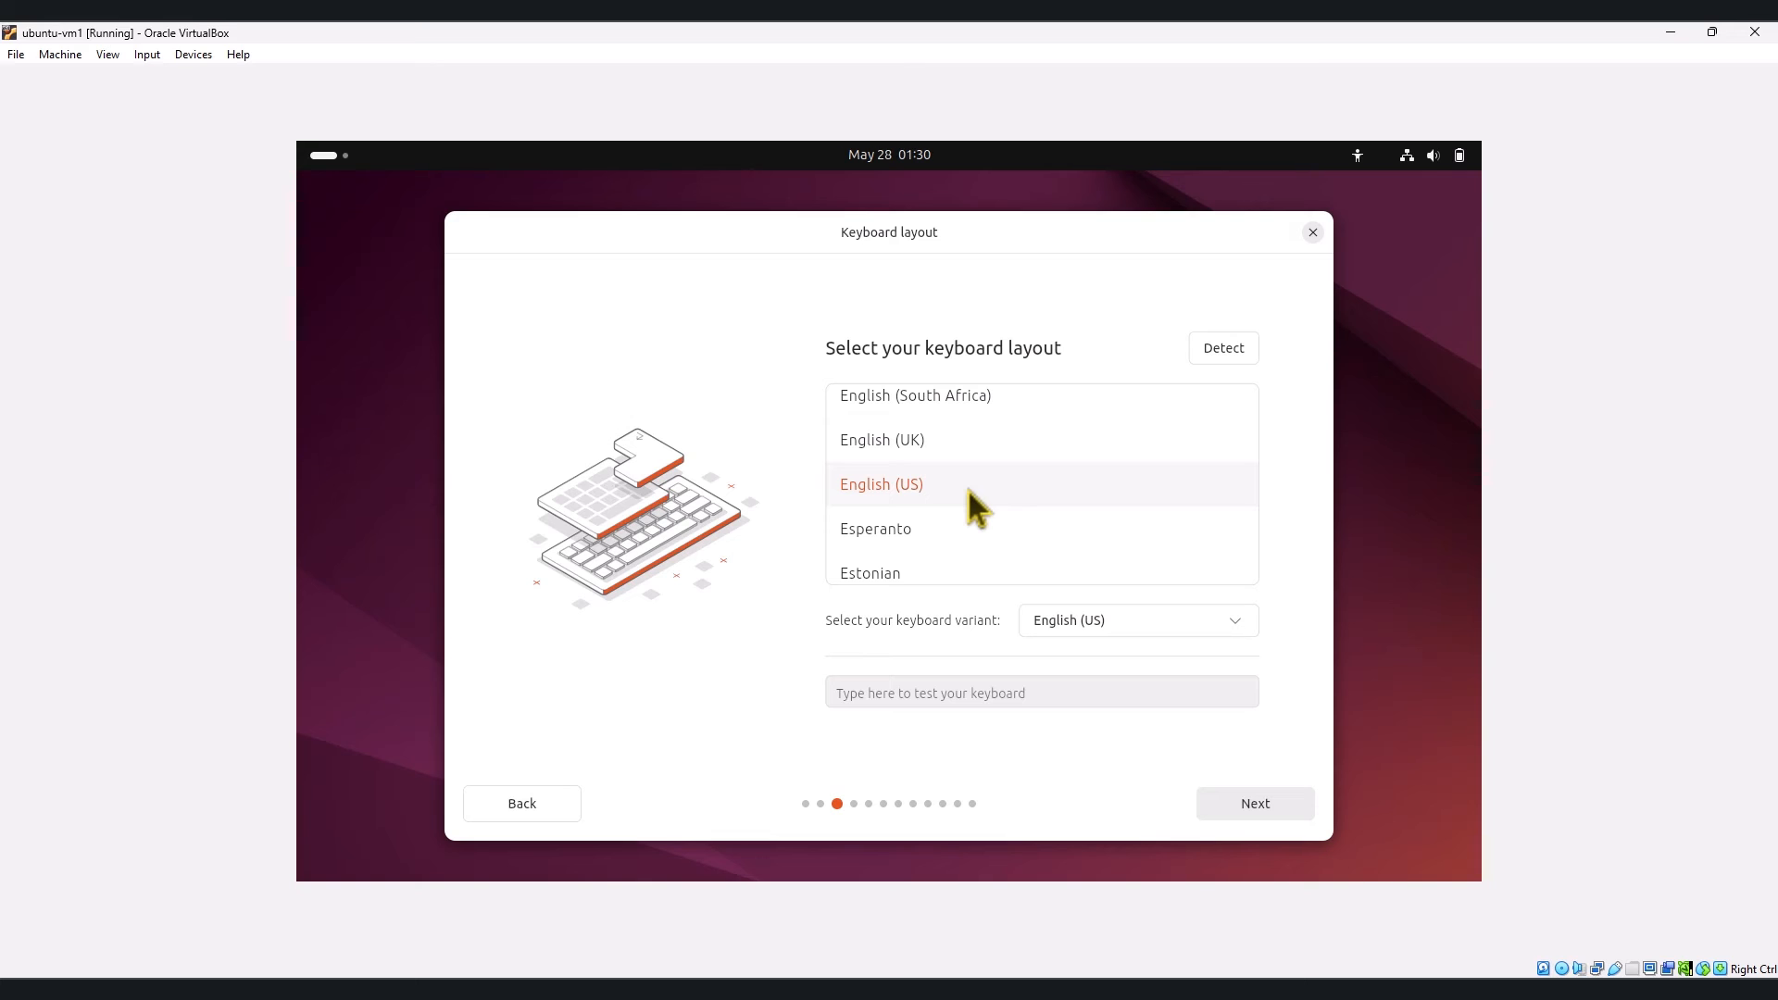
{"action": "left_click", "coordinate": [1215, 802]}
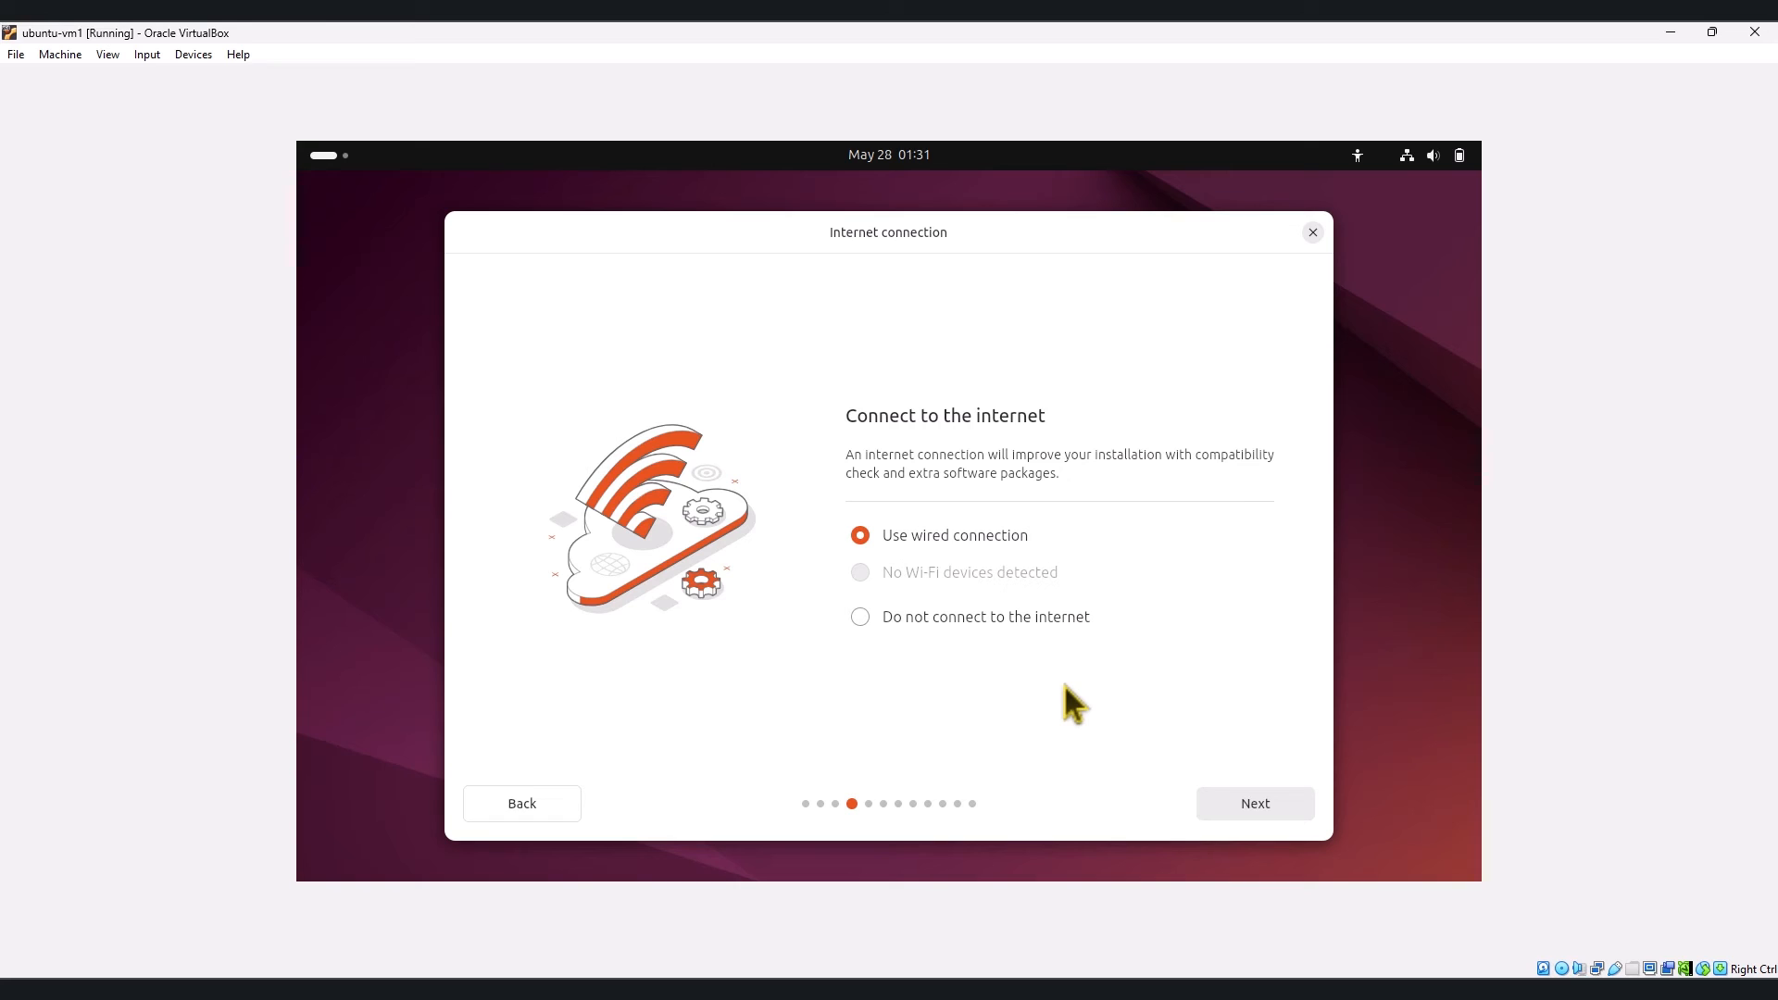
{"action": "left_click", "coordinate": [1256, 804]}
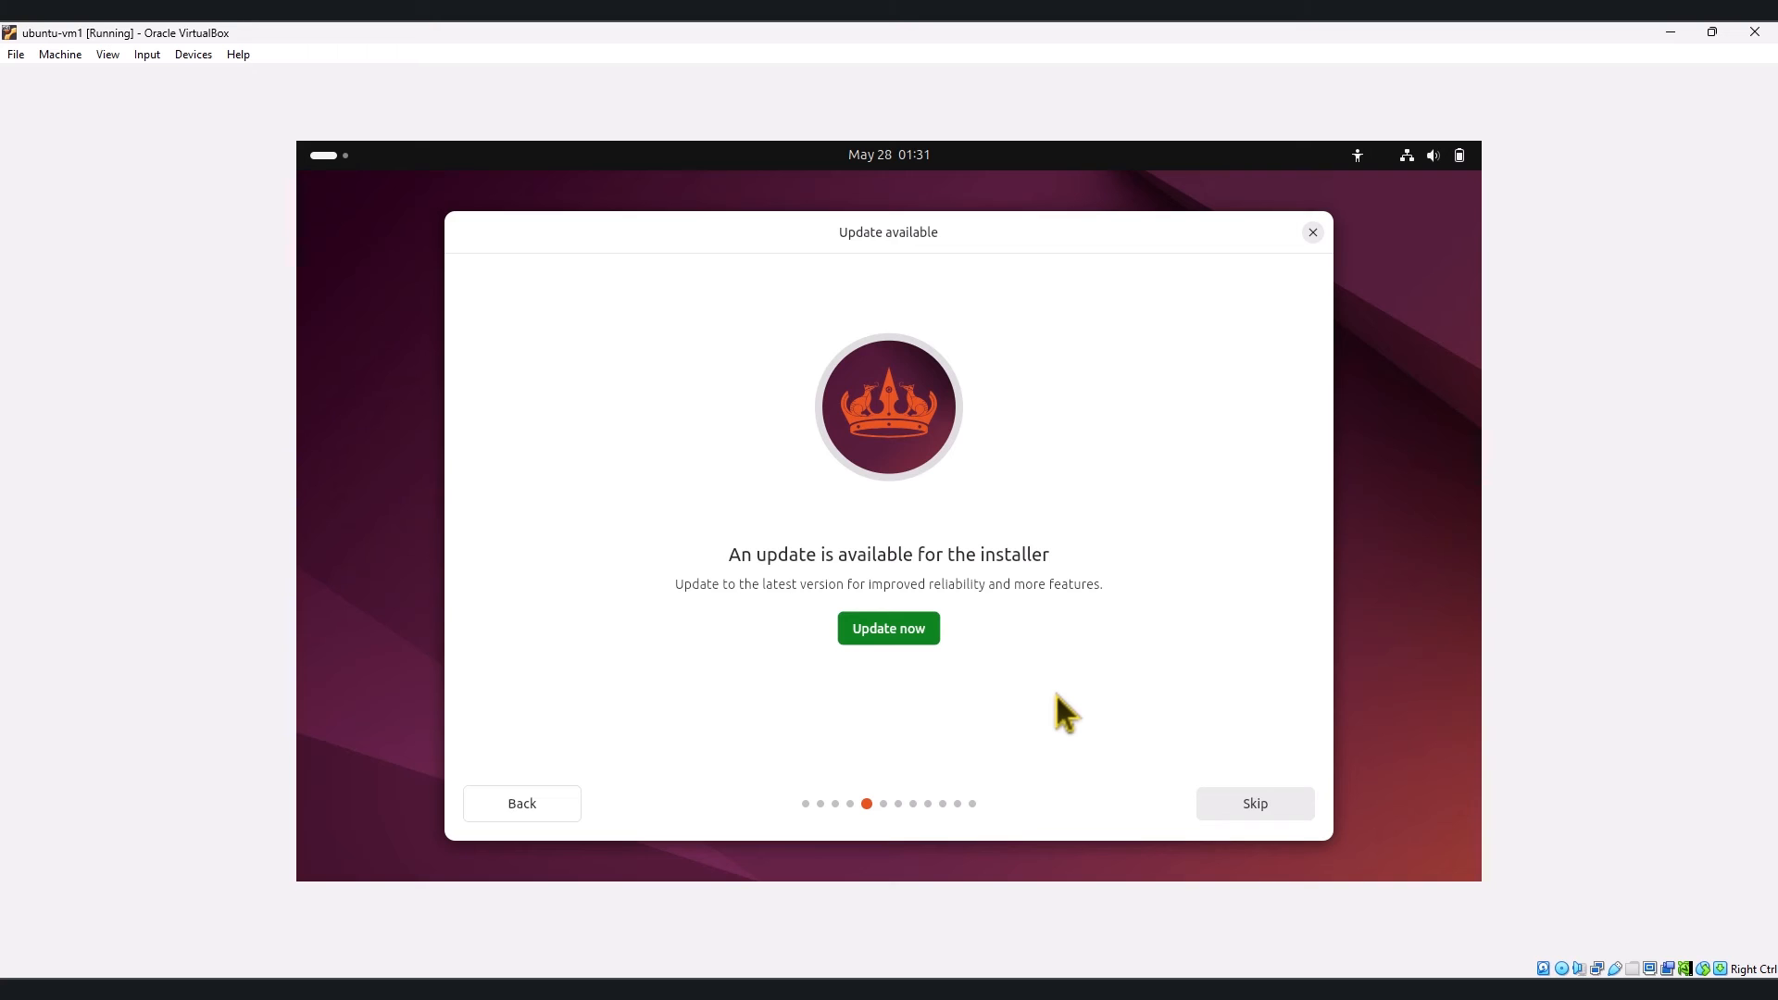
Step: Skip the installer update and choose Install Ubuntu with interactive installation
{"action": "left_click", "coordinate": [1255, 804]}
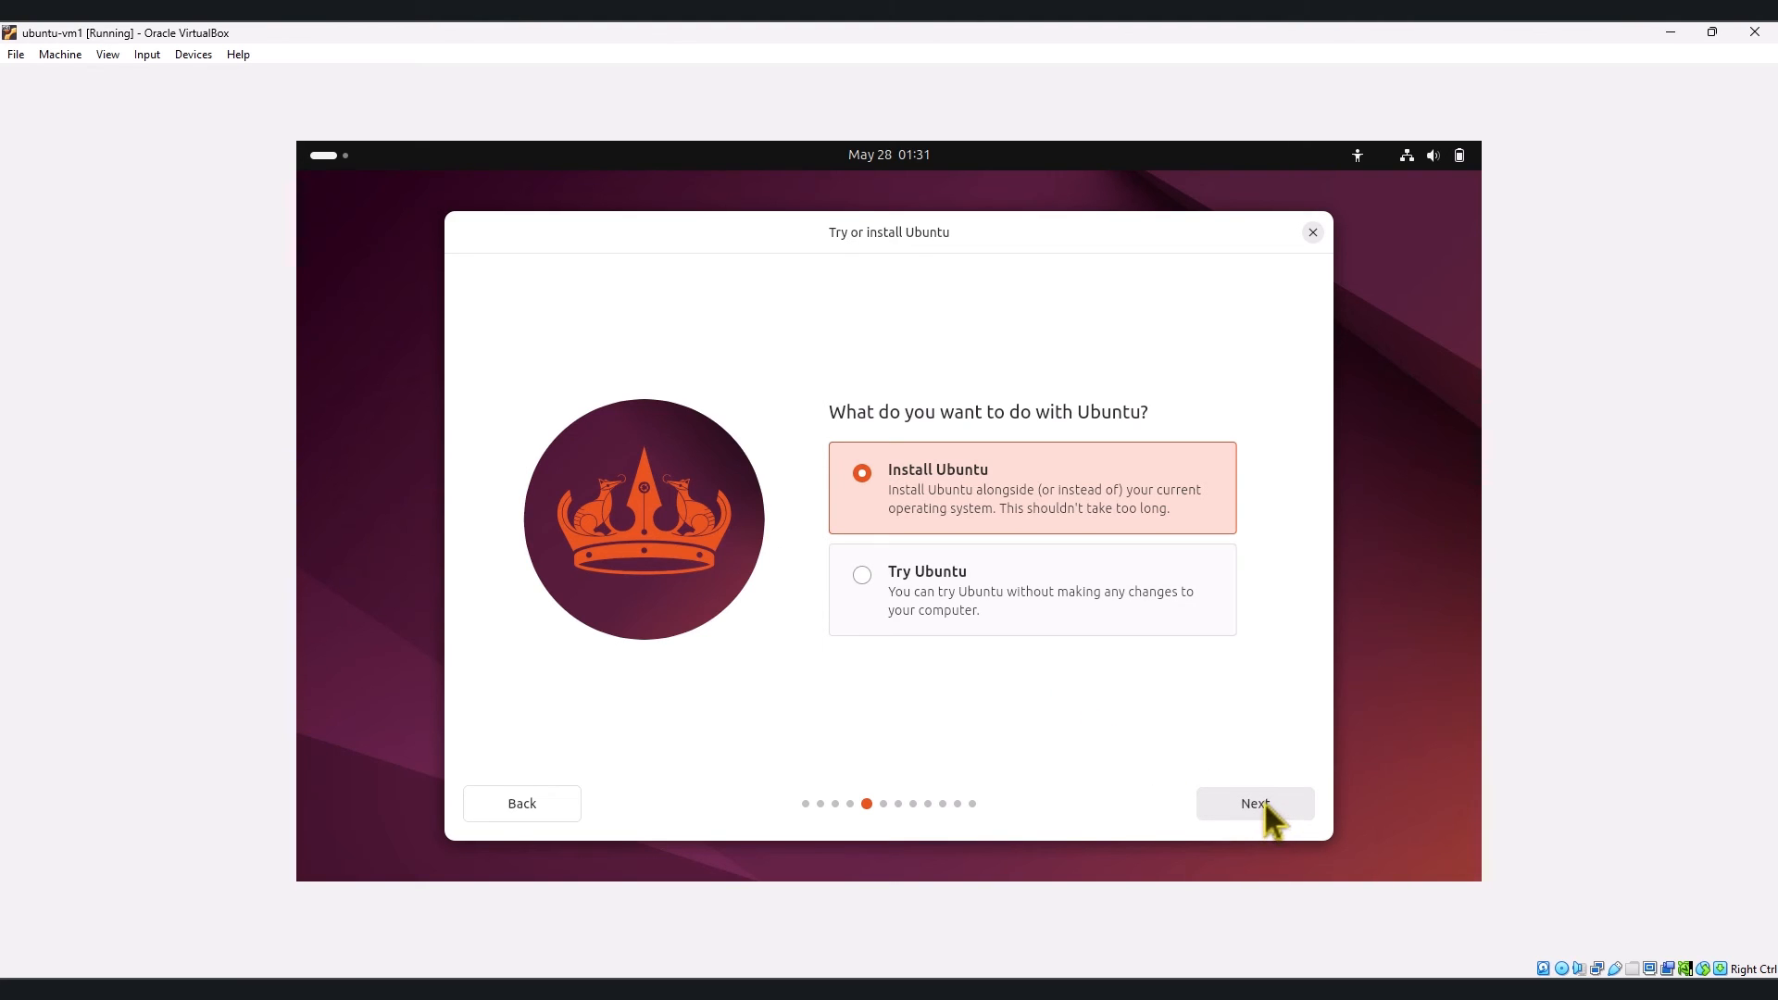
{"action": "left_click", "coordinate": [1263, 802]}
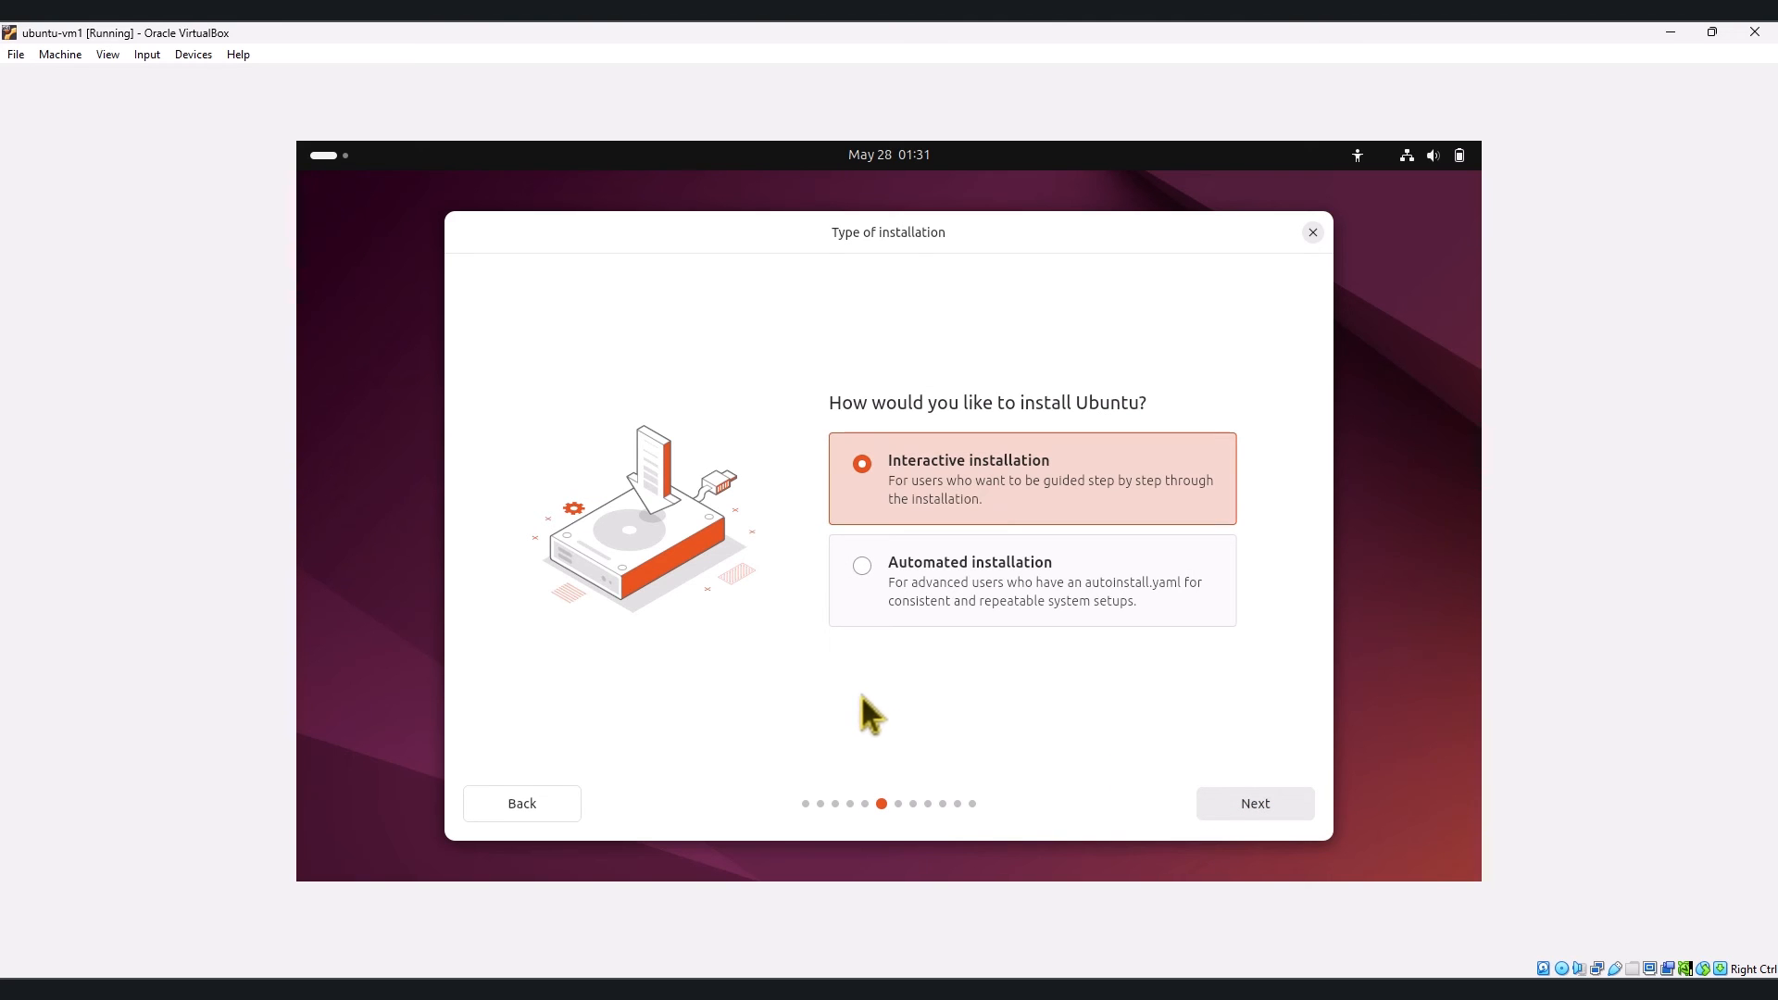
{"action": "left_click", "coordinate": [1226, 808]}
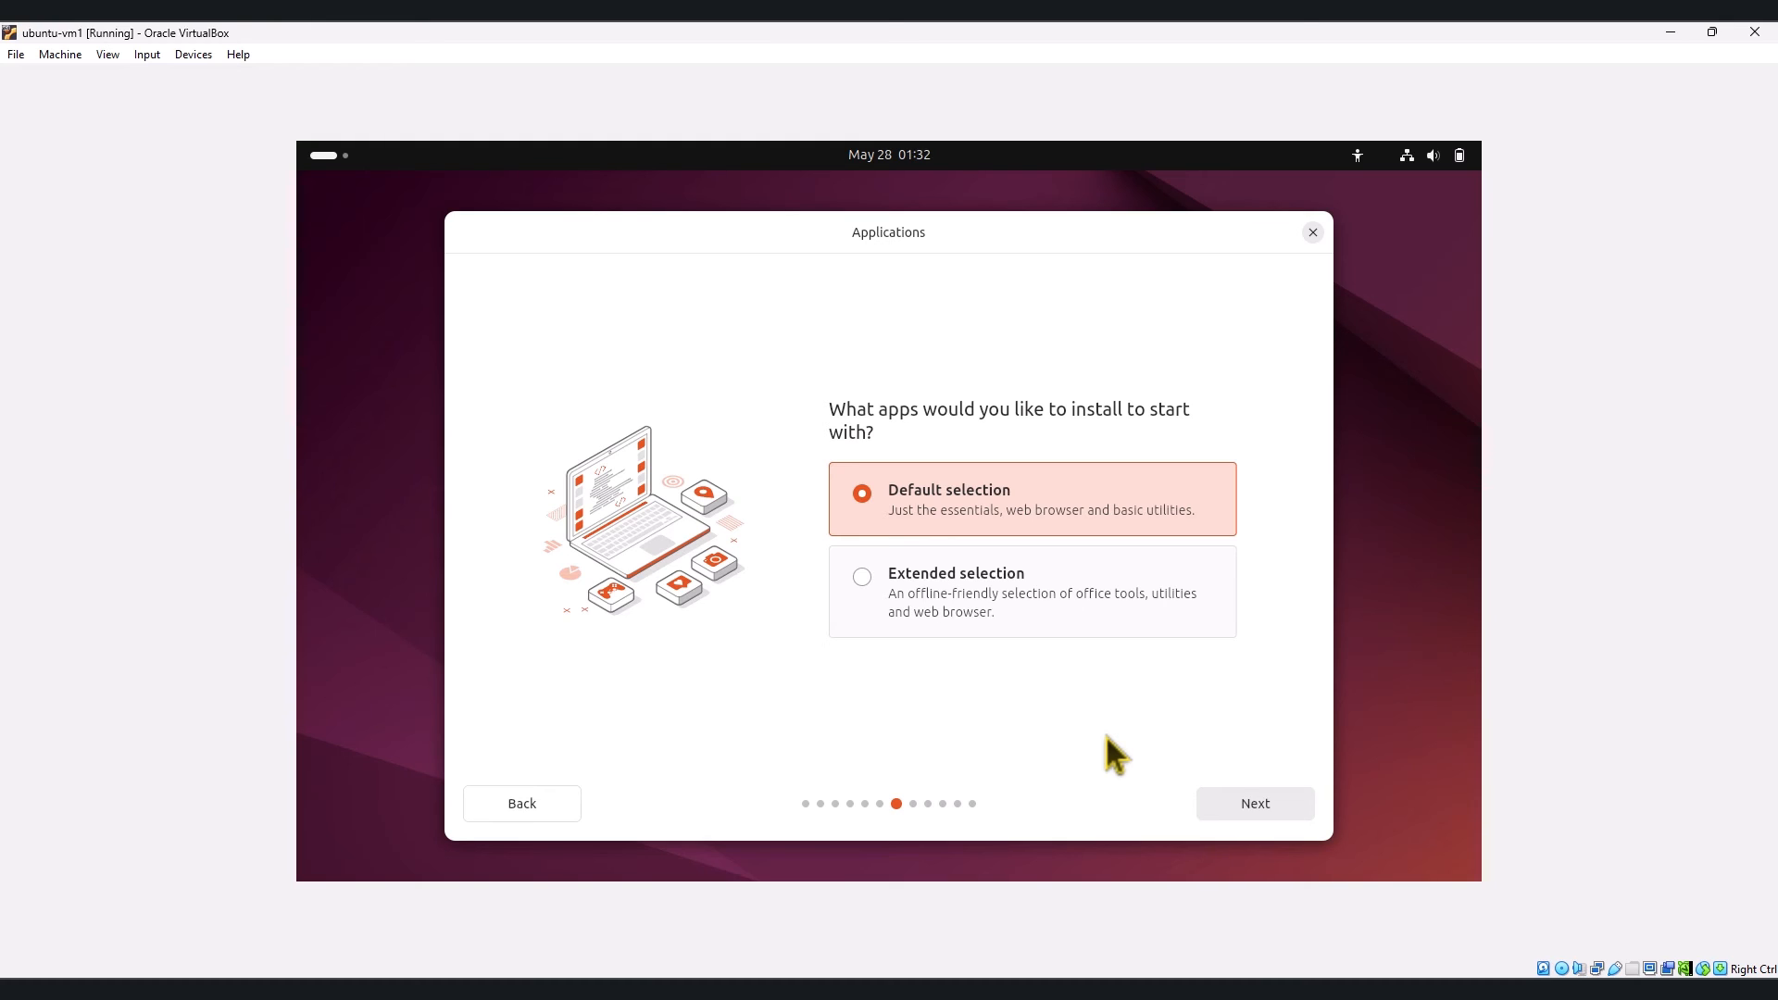
Step: Choose the Default selection of applications instead of Extended selection and continue
{"action": "left_click", "coordinate": [976, 585]}
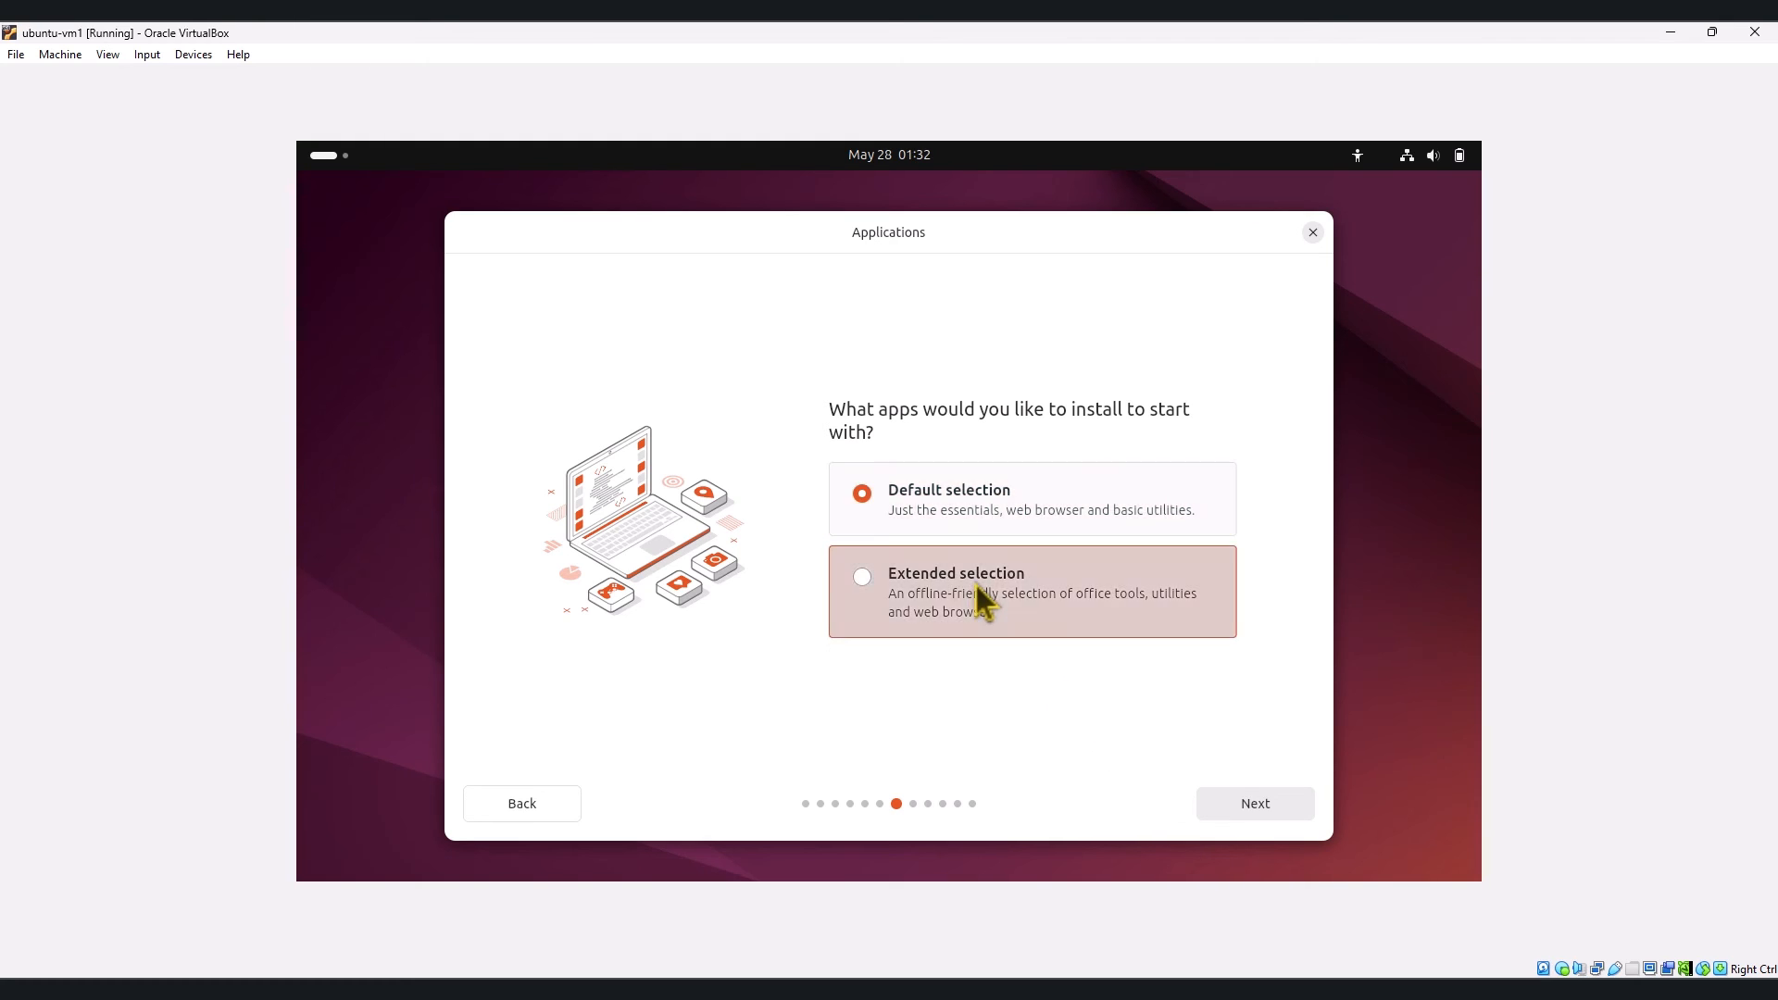
{"action": "left_click", "coordinate": [914, 504]}
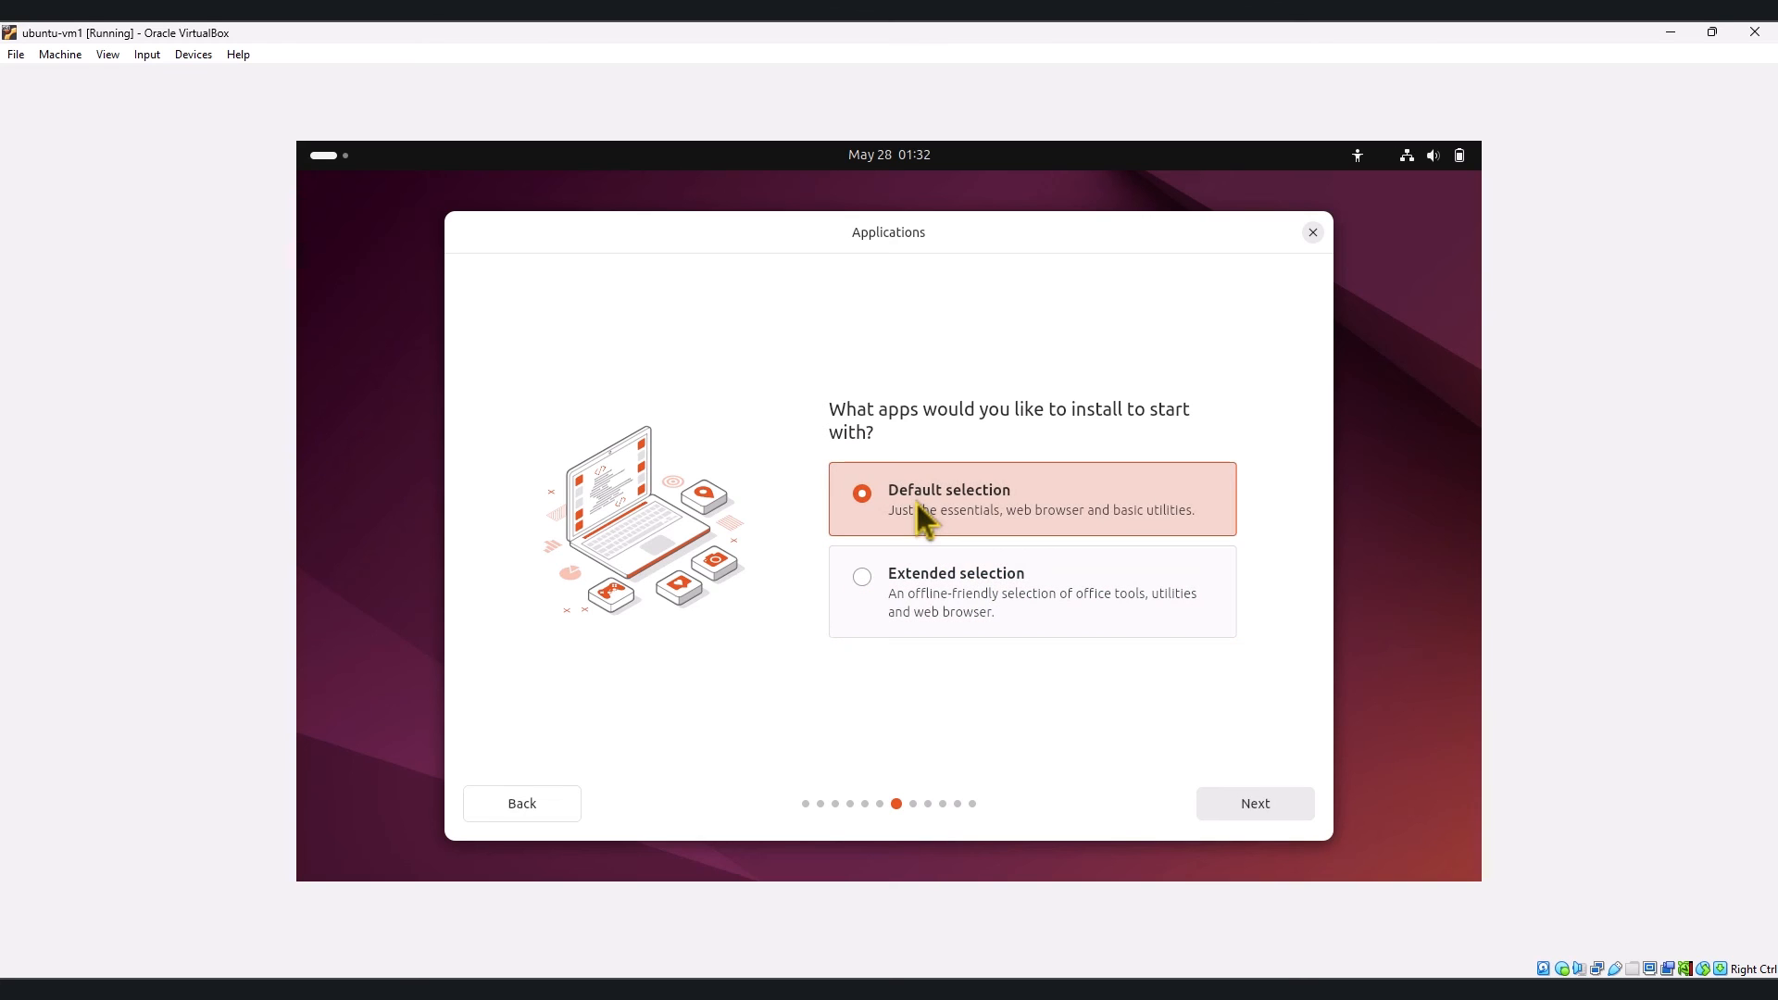
{"action": "left_click", "coordinate": [1252, 811]}
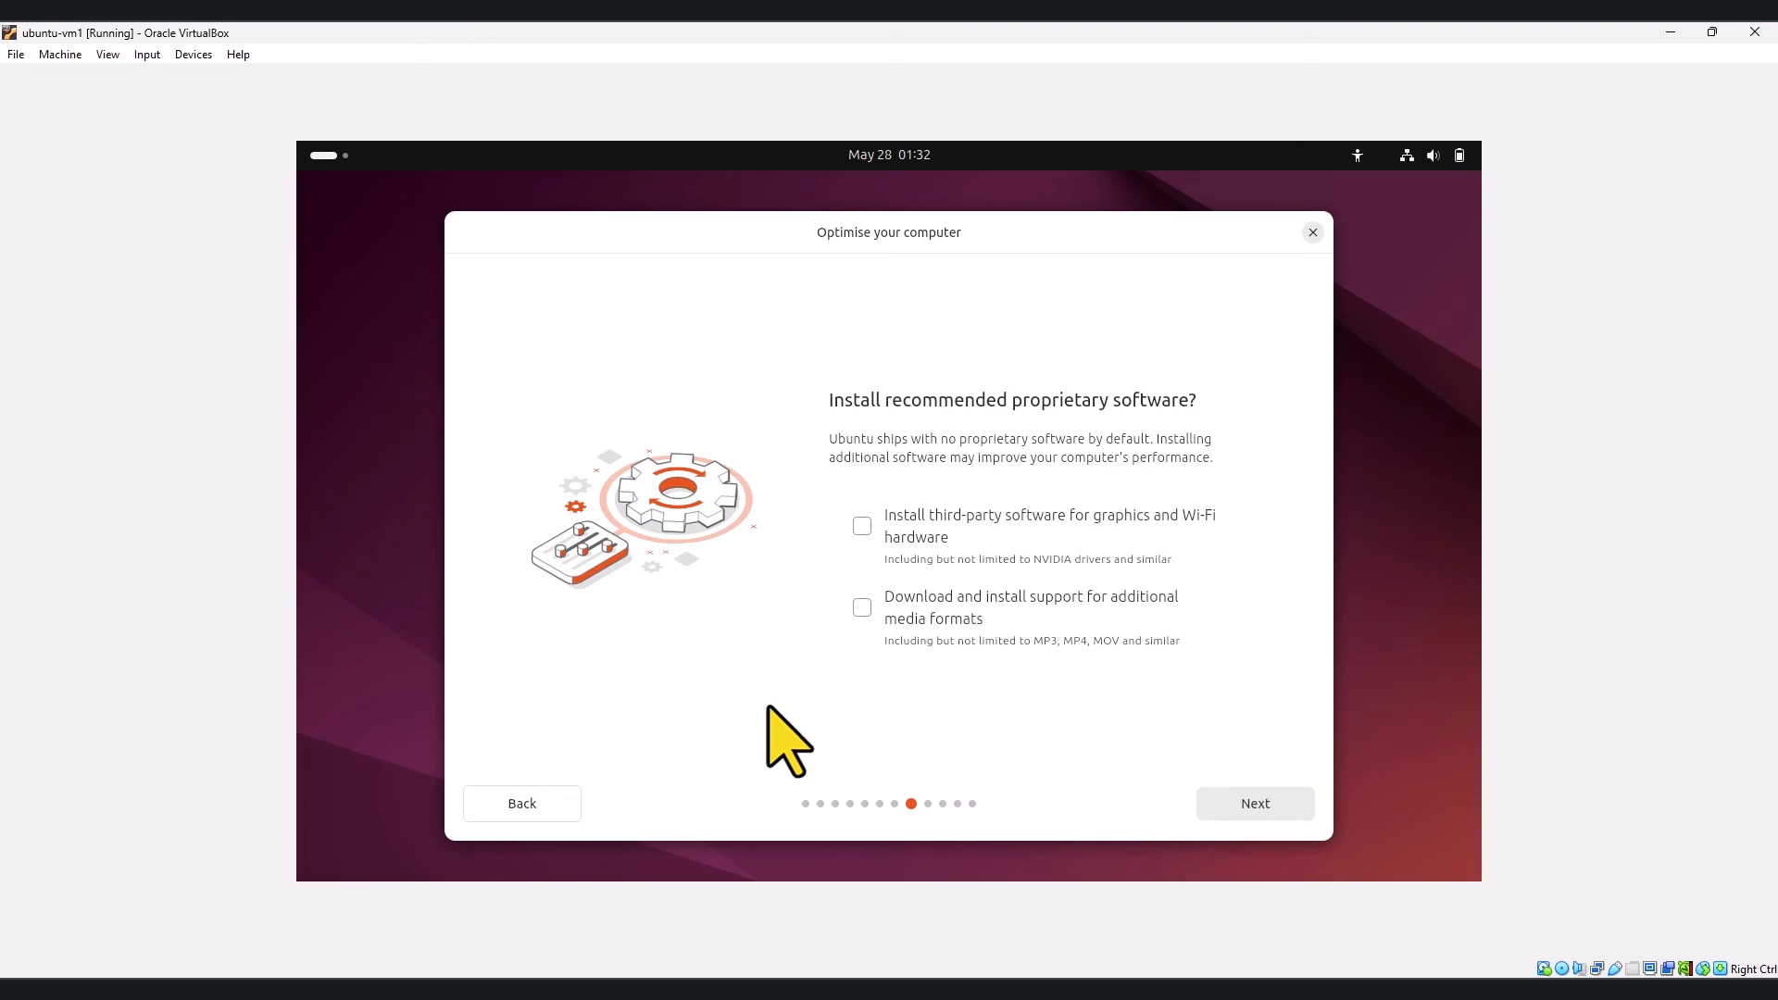
Step: Enable third-party graphics/Wi-Fi drivers and extra media formats, then keep 'Erase disk and install Ubuntu'
{"action": "left_click", "coordinate": [862, 530]}
{"action": "left_click", "coordinate": [862, 608]}
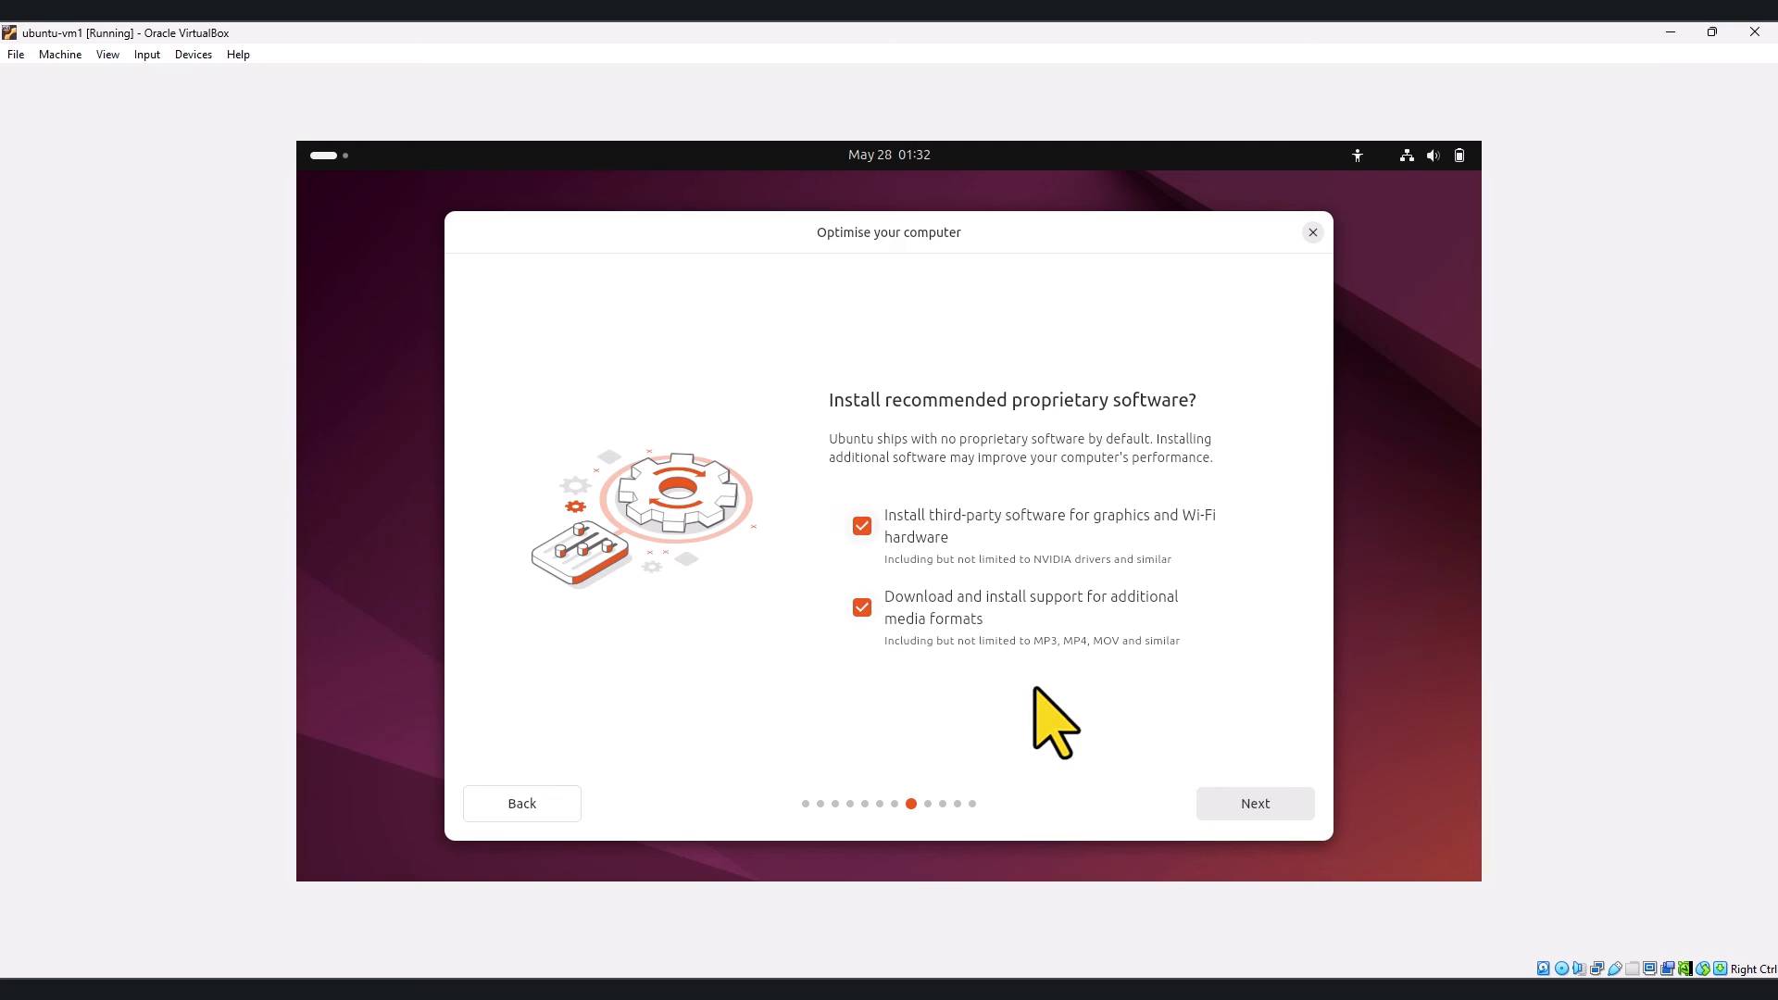
{"action": "left_click", "coordinate": [1272, 806]}
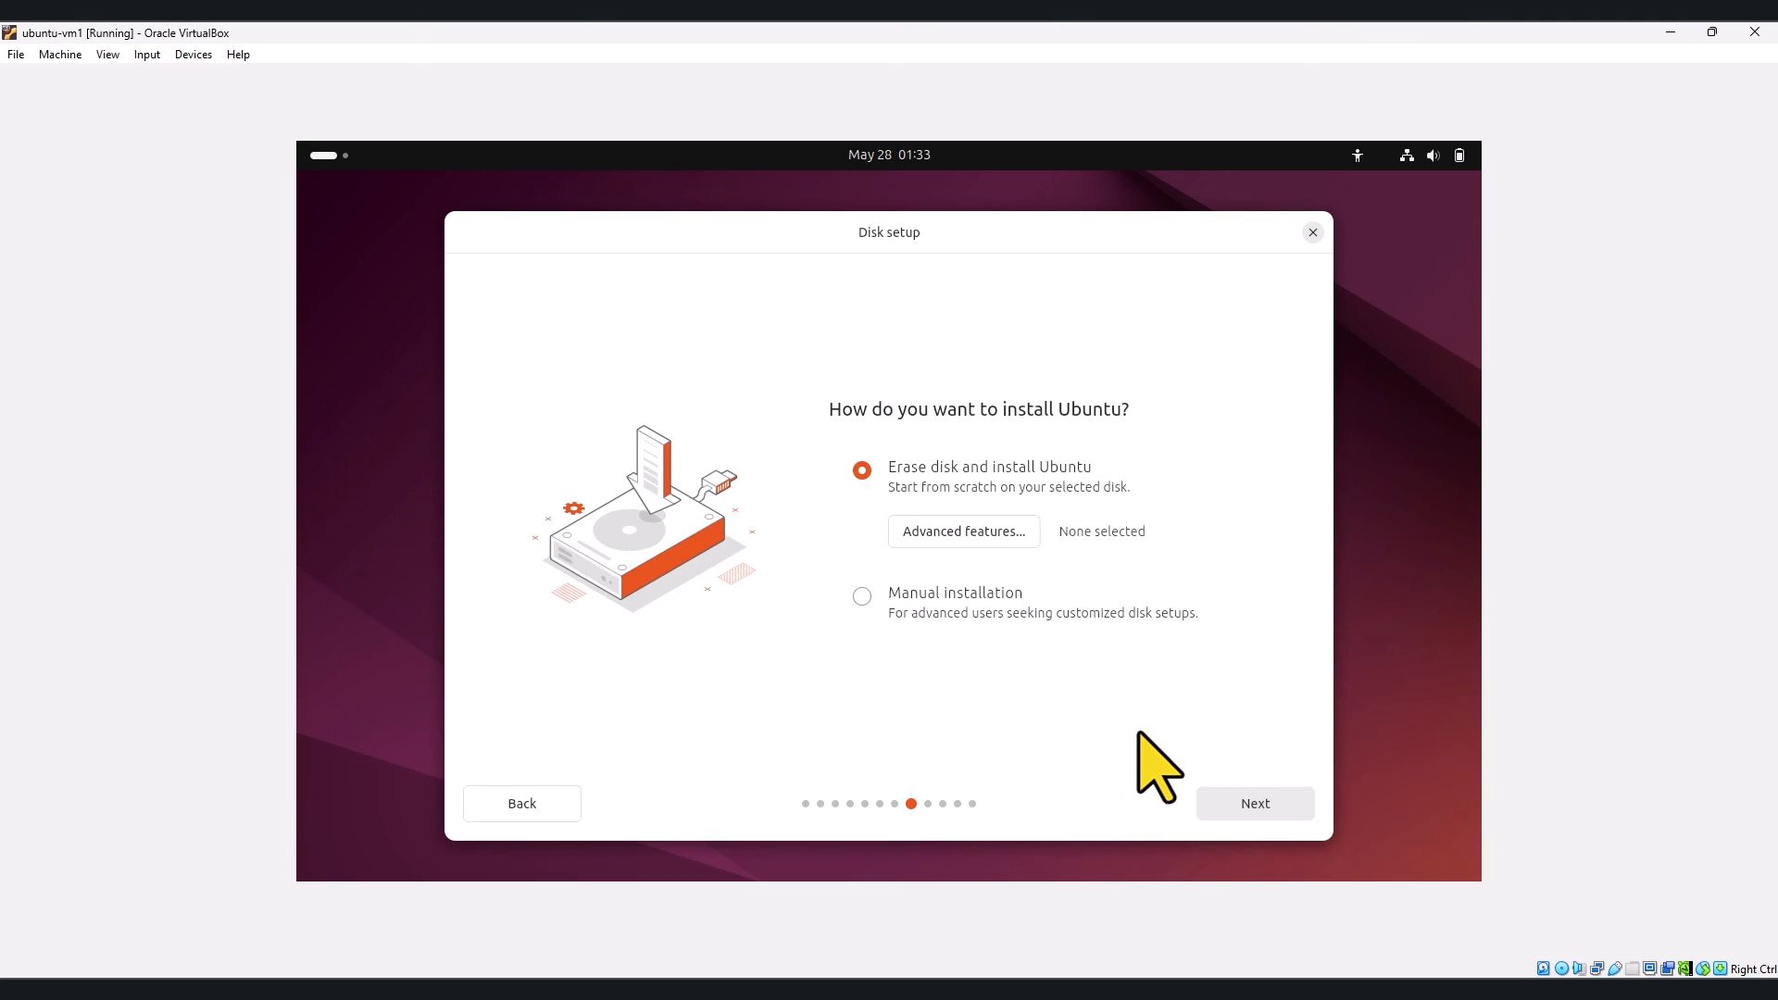
{"action": "left_click", "coordinate": [1249, 804]}
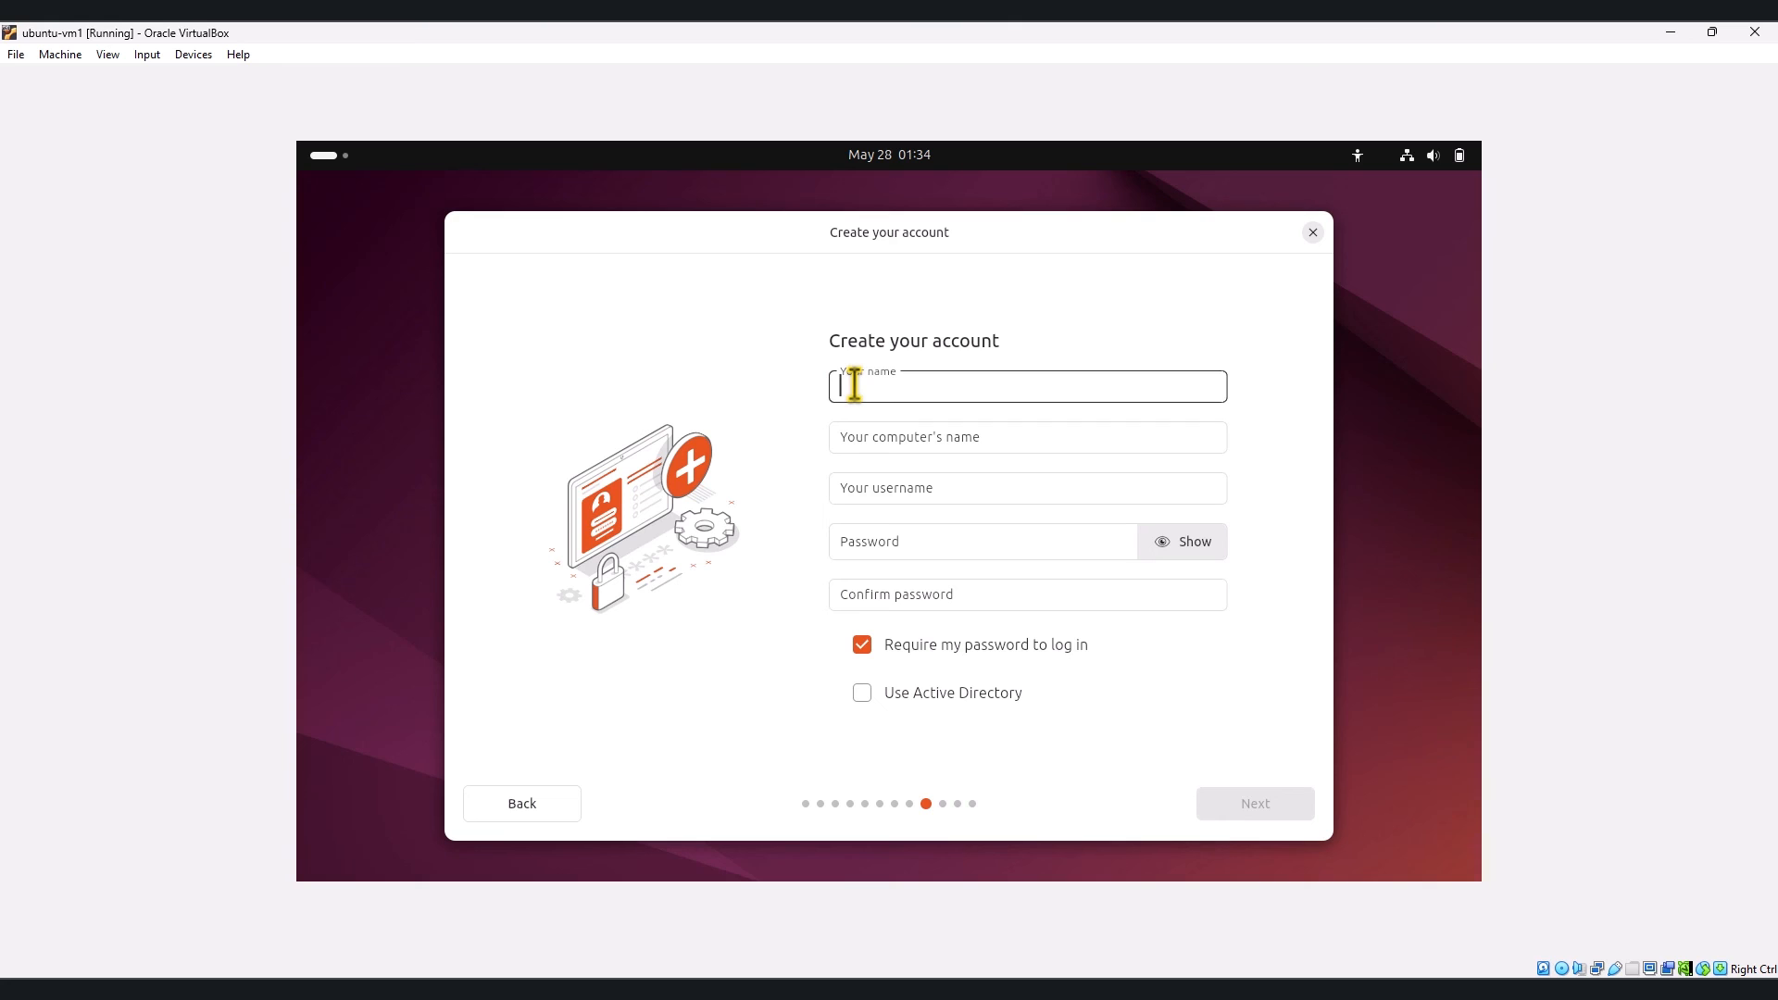
Step: Enter the account name and username, set and confirm the account password, and submit
{"action": "type", "text": "admin"}
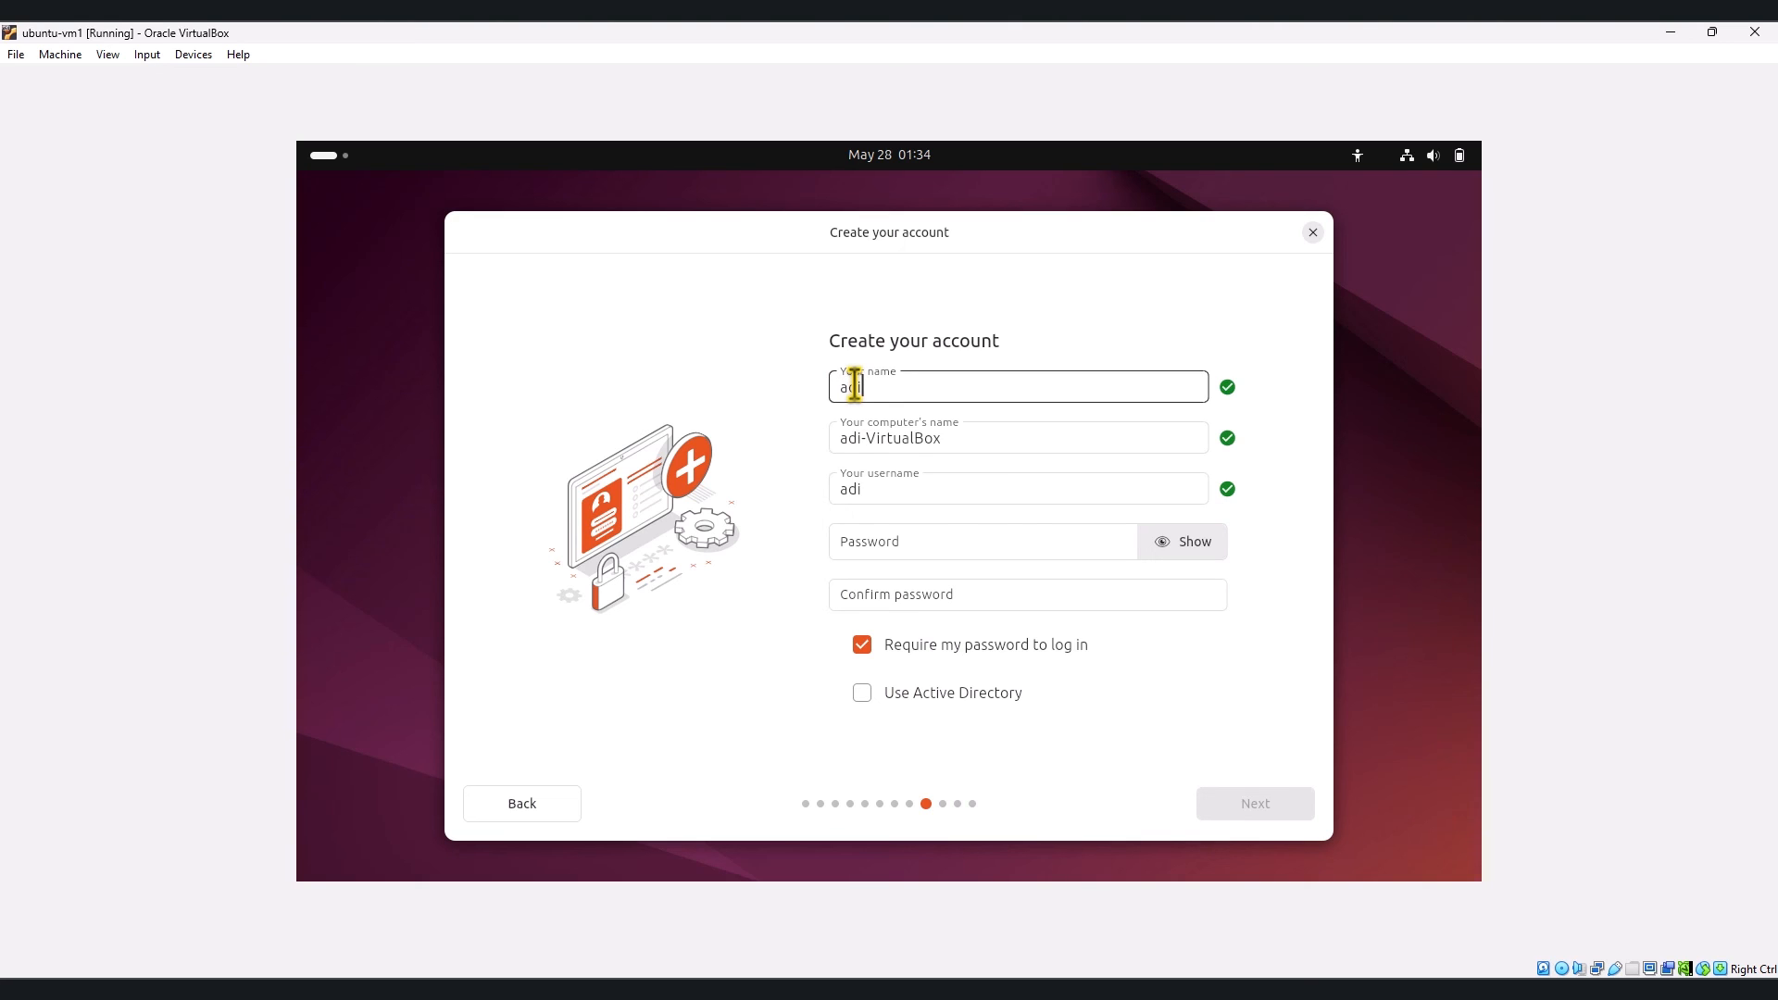
{"action": "type", "text": "123"}
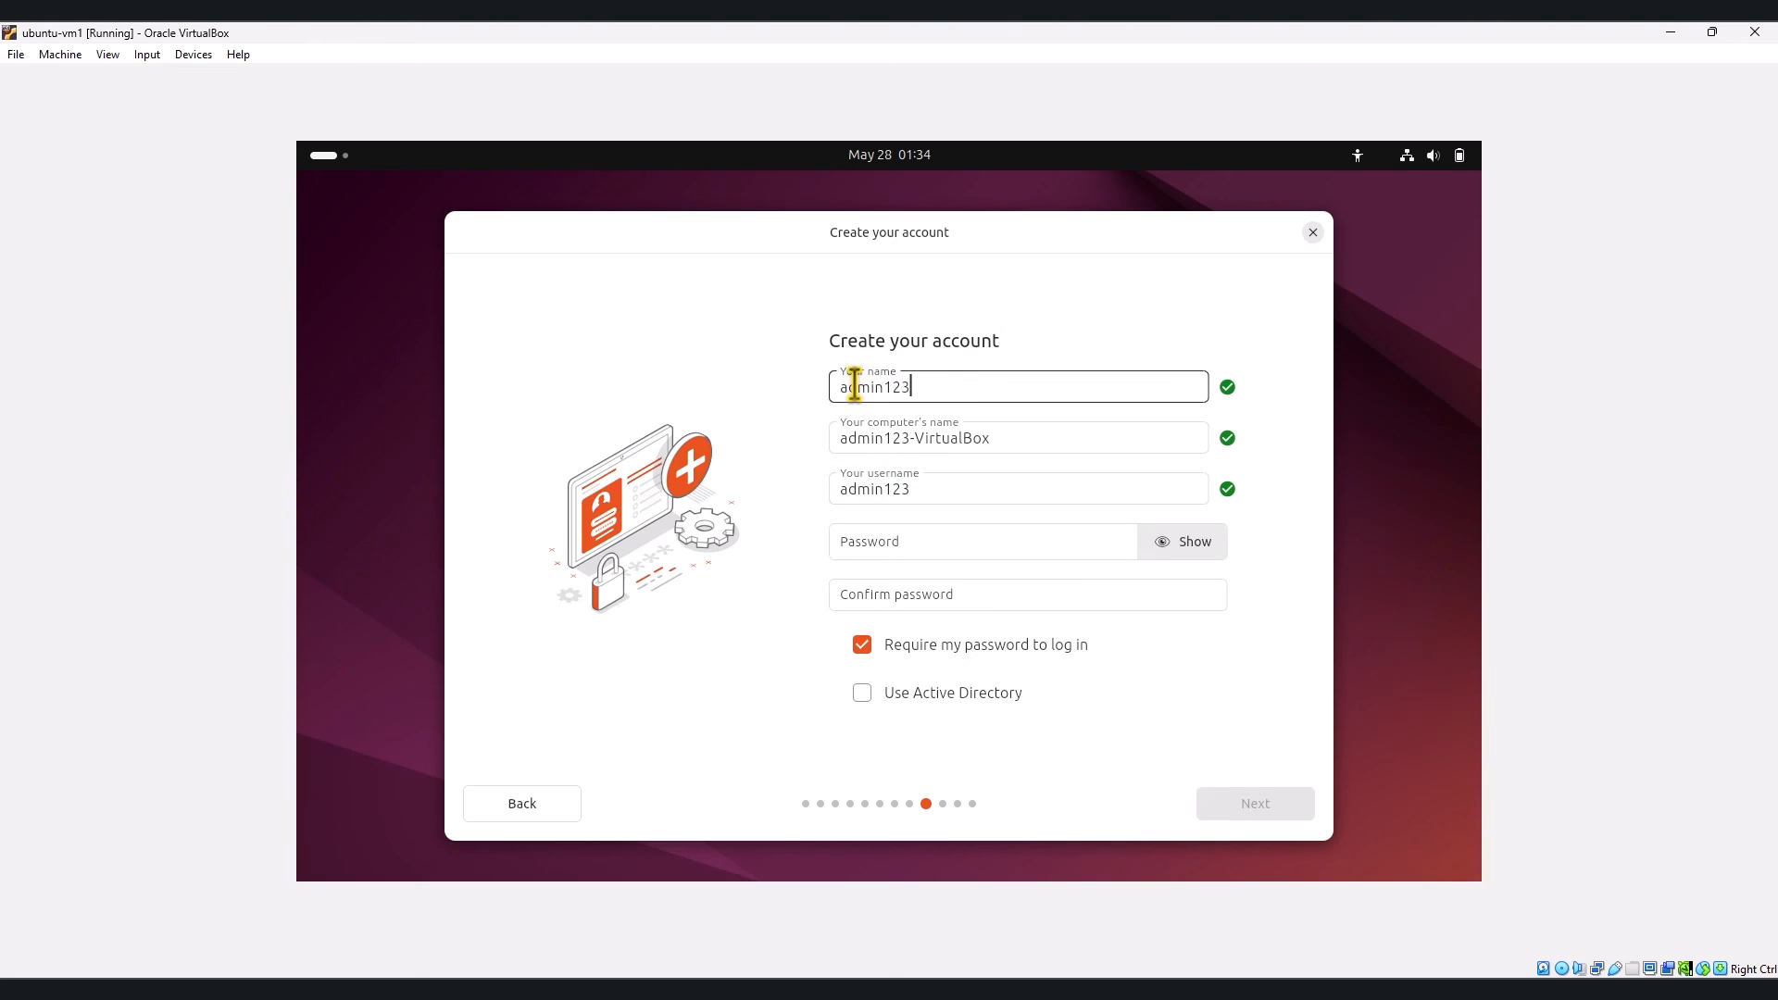
{"action": "left_click", "coordinate": [892, 544]}
{"action": "type", "text": "admin123"}
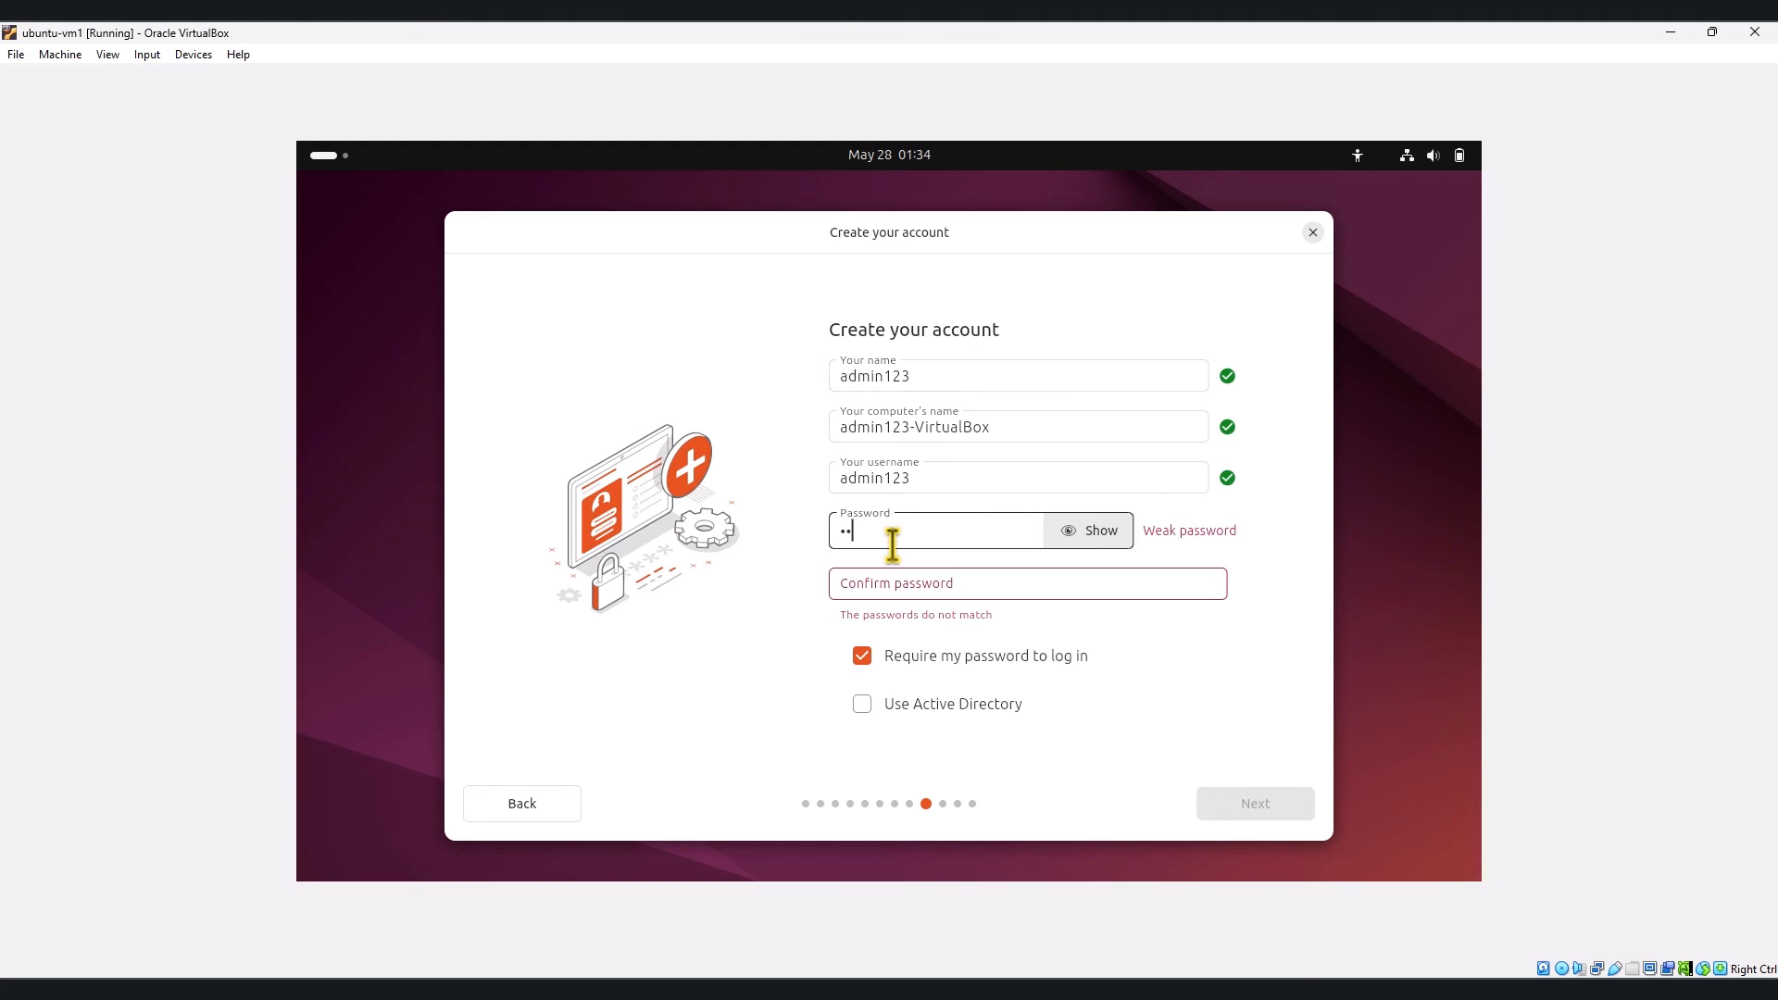
{"action": "type", "text": "••••"}
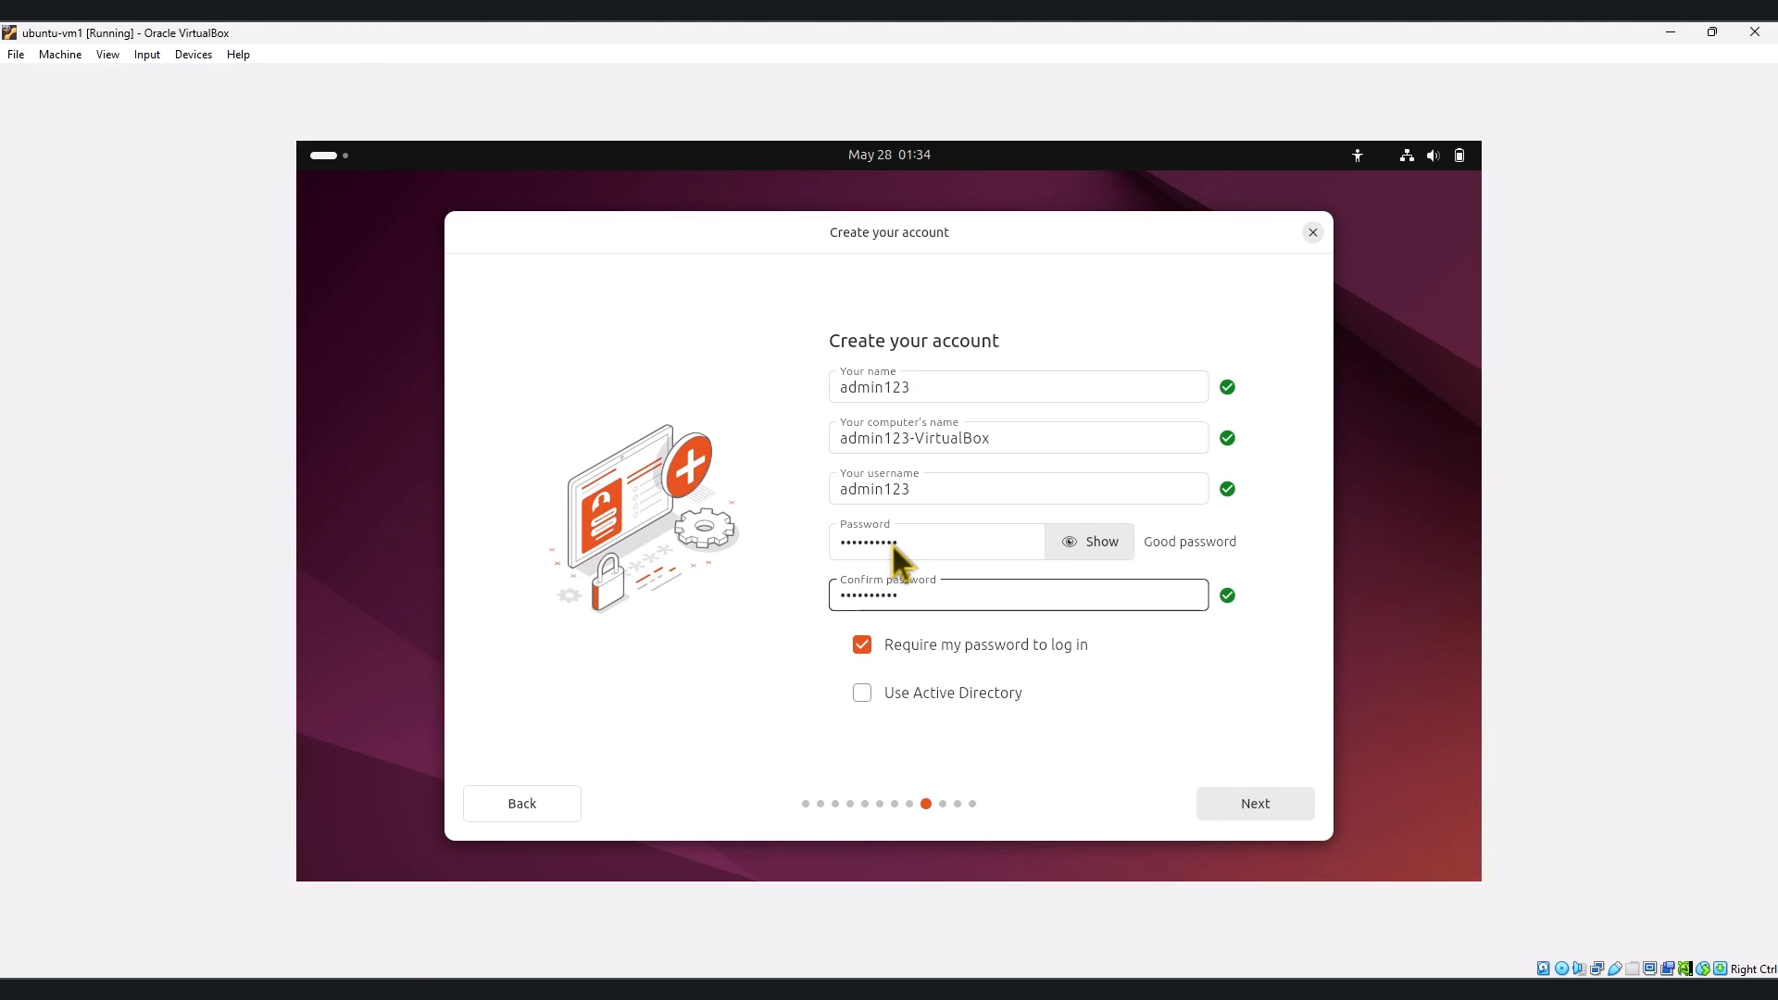
{"action": "left_click", "coordinate": [1218, 804]}
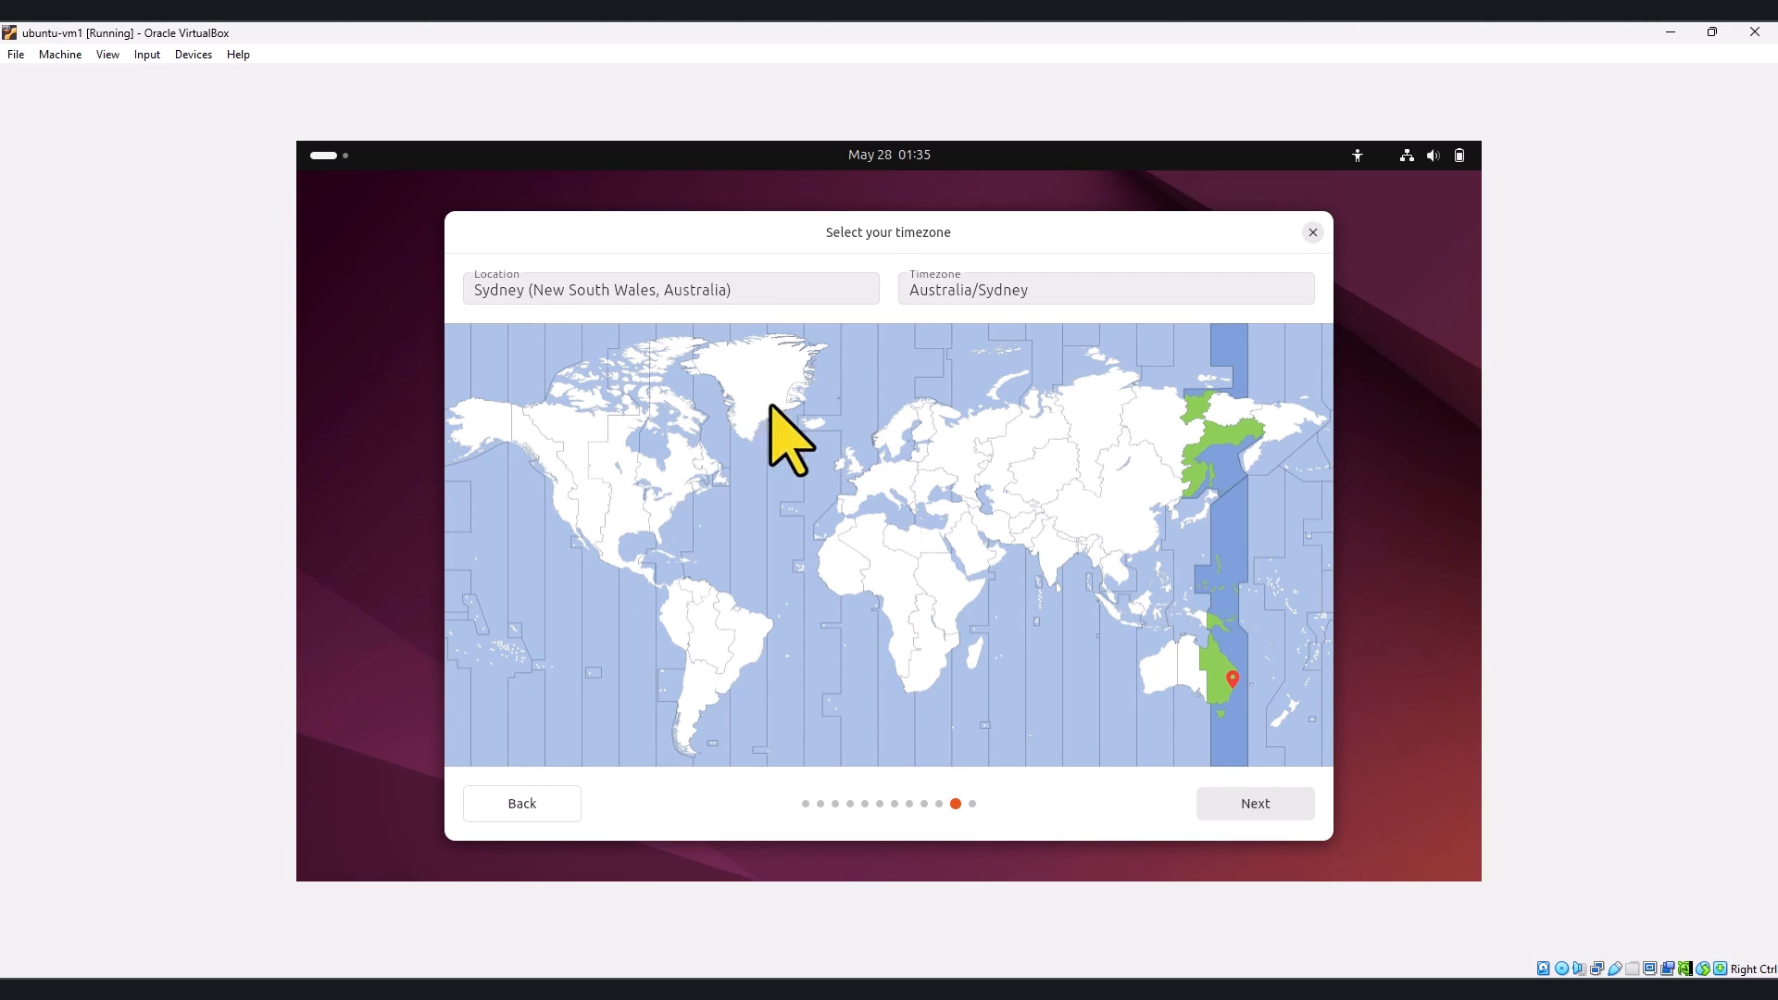
Step: Keep the Australia/Sydney timezone and confirm the Ready to install summary to begin installation
{"action": "left_click", "coordinate": [1246, 810]}
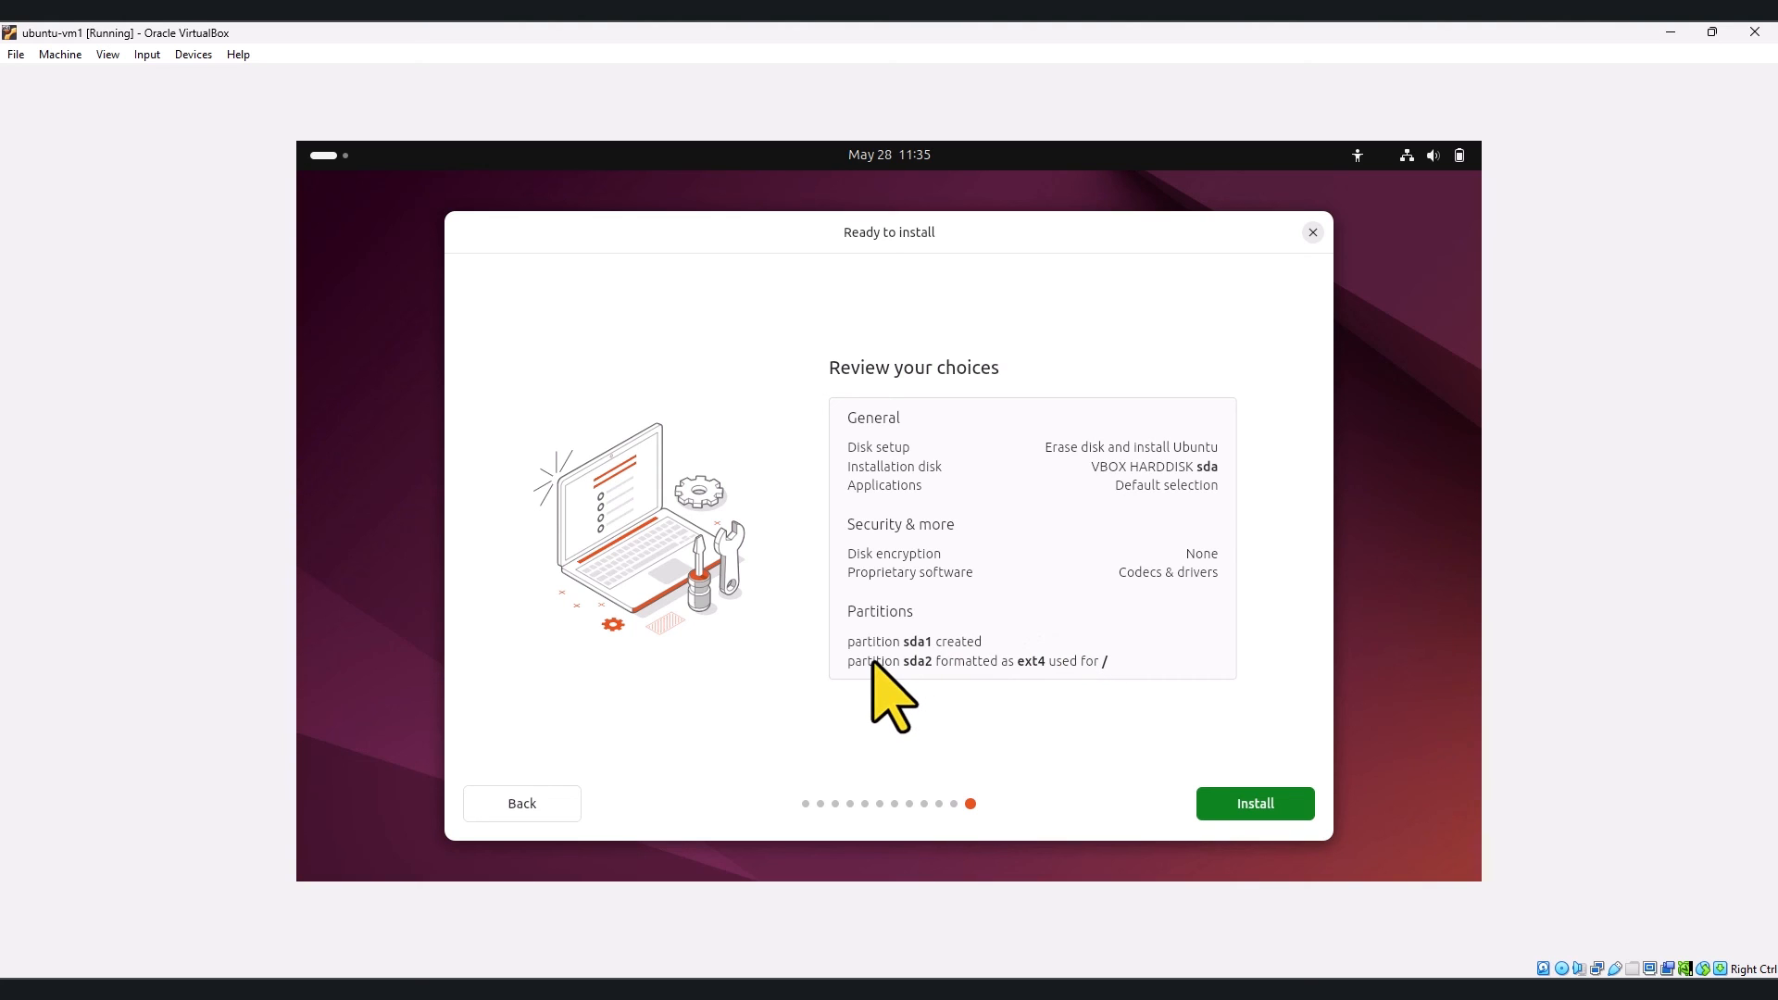
{"action": "left_click", "coordinate": [1253, 804]}
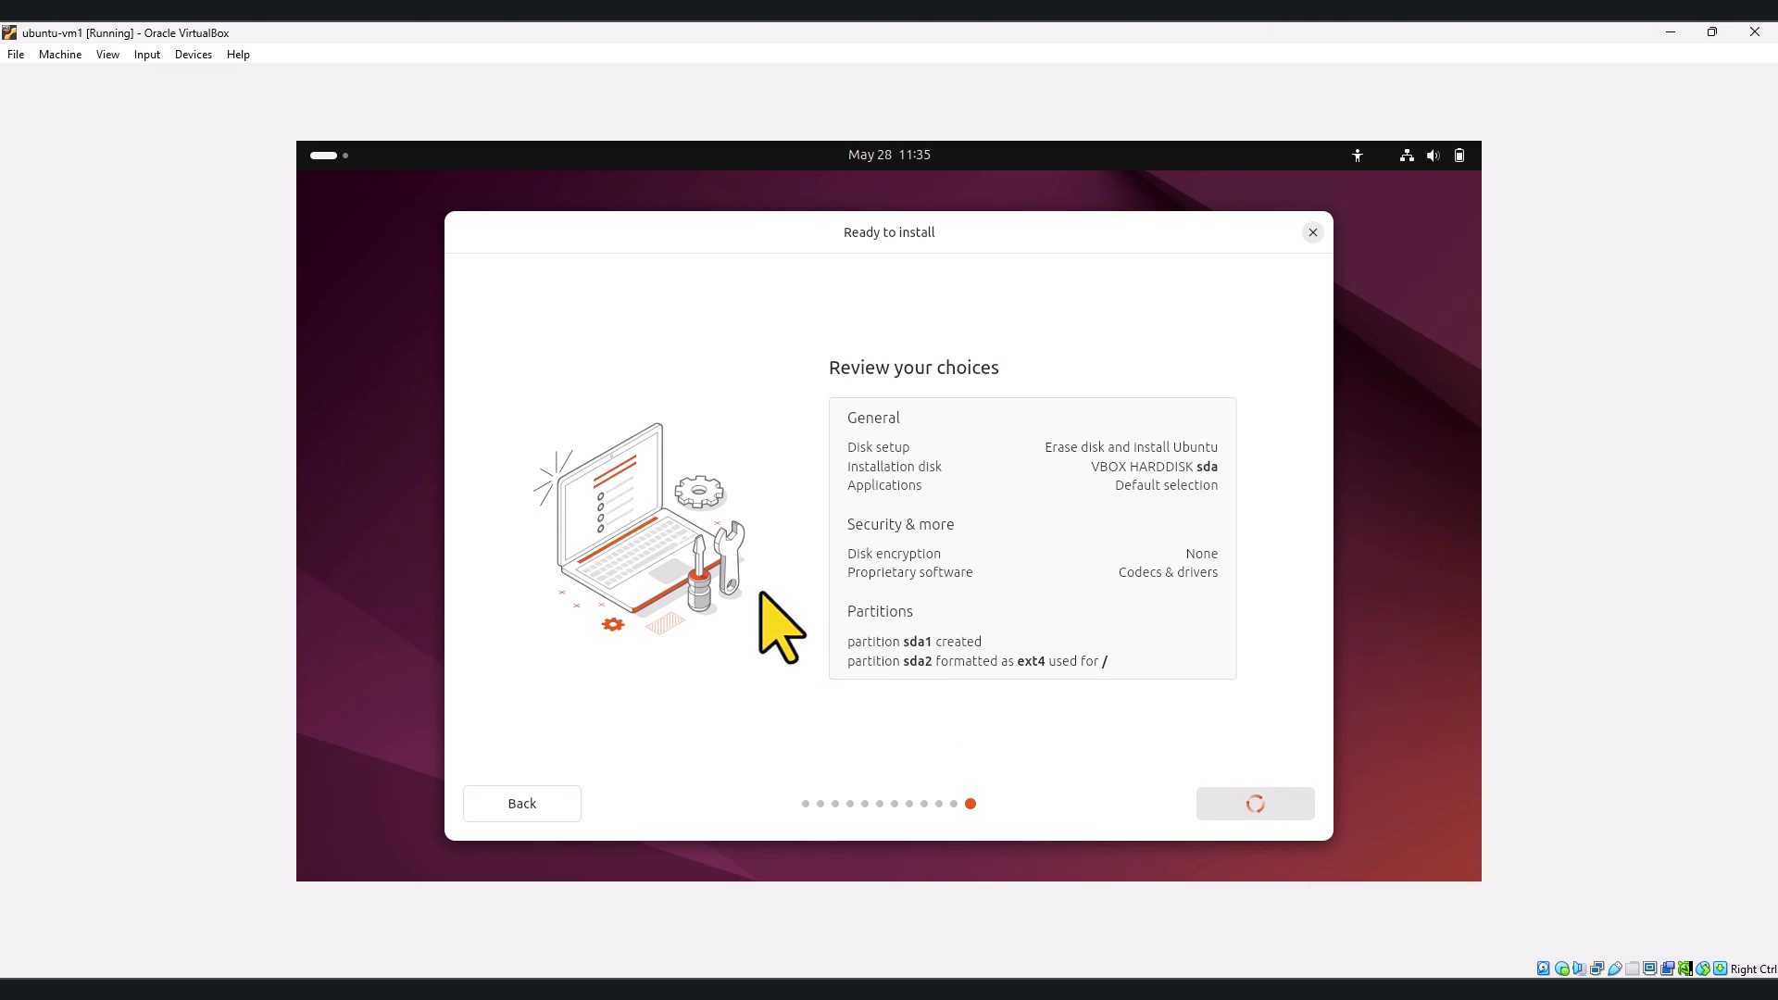